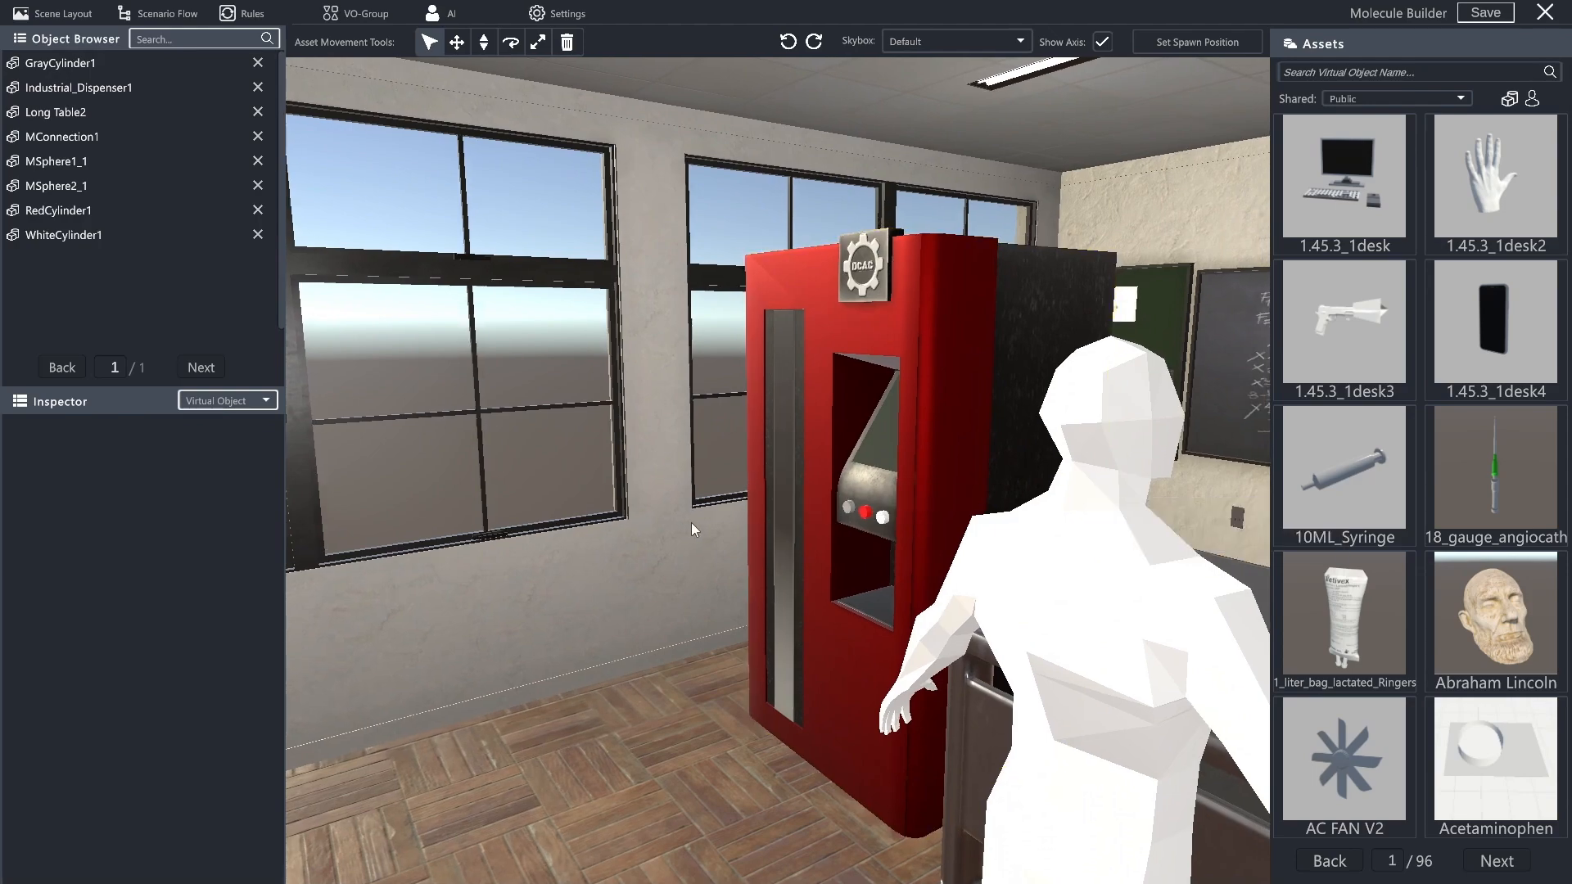
- Move MConnection1 off the table into the dispenser's opening, at about X 2.09, Y 0.90, Z 2.20
{"action": "right_click", "coordinate": [1091, 523]}
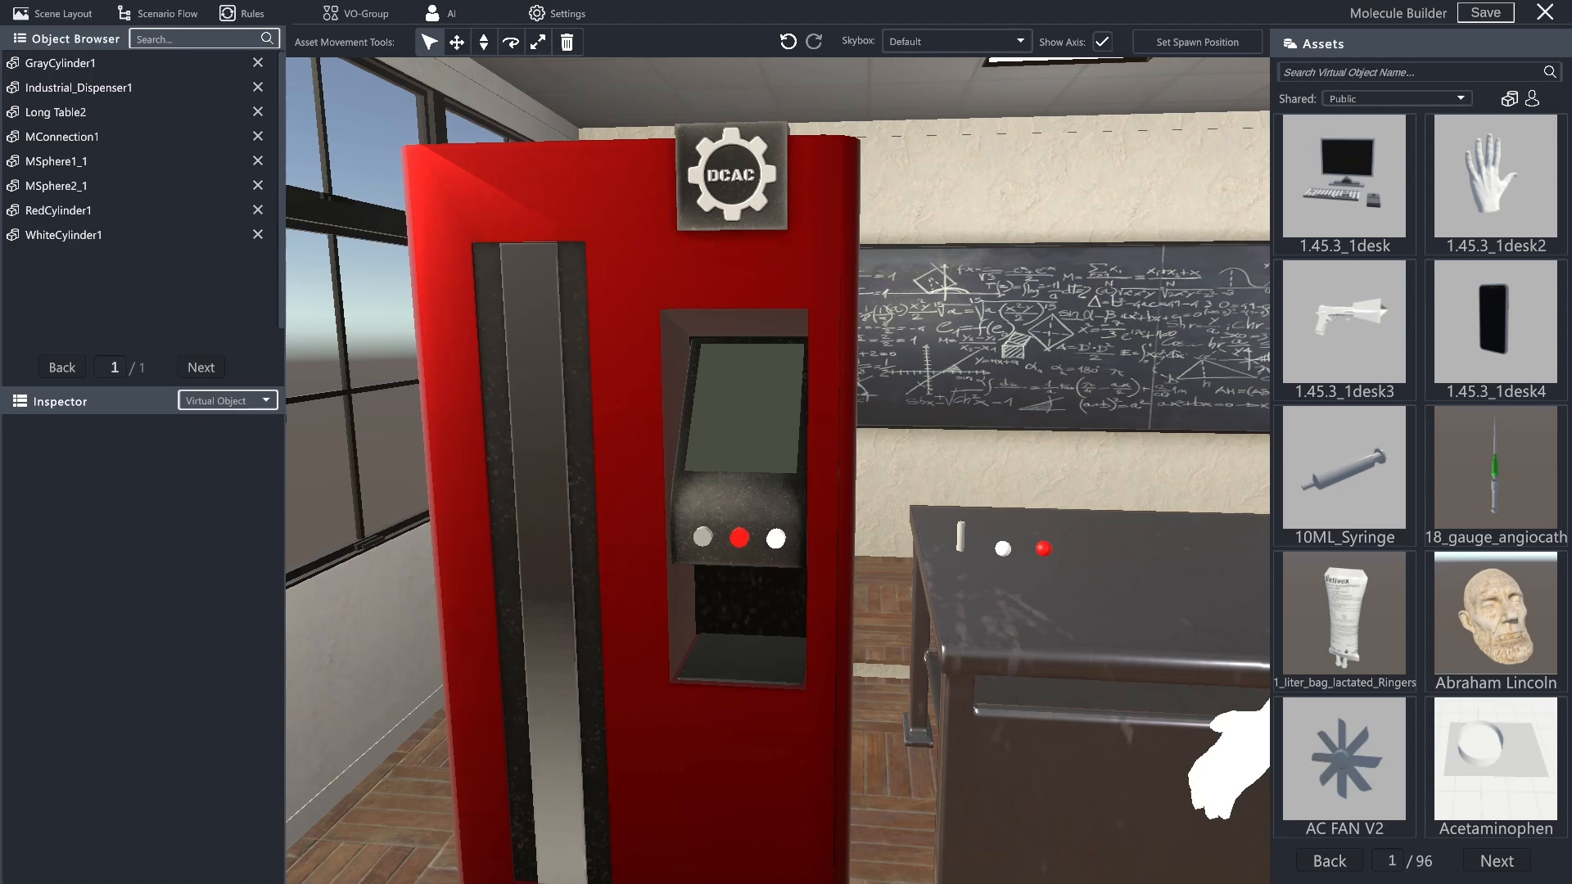
{"action": "left_click", "coordinate": [962, 541]}
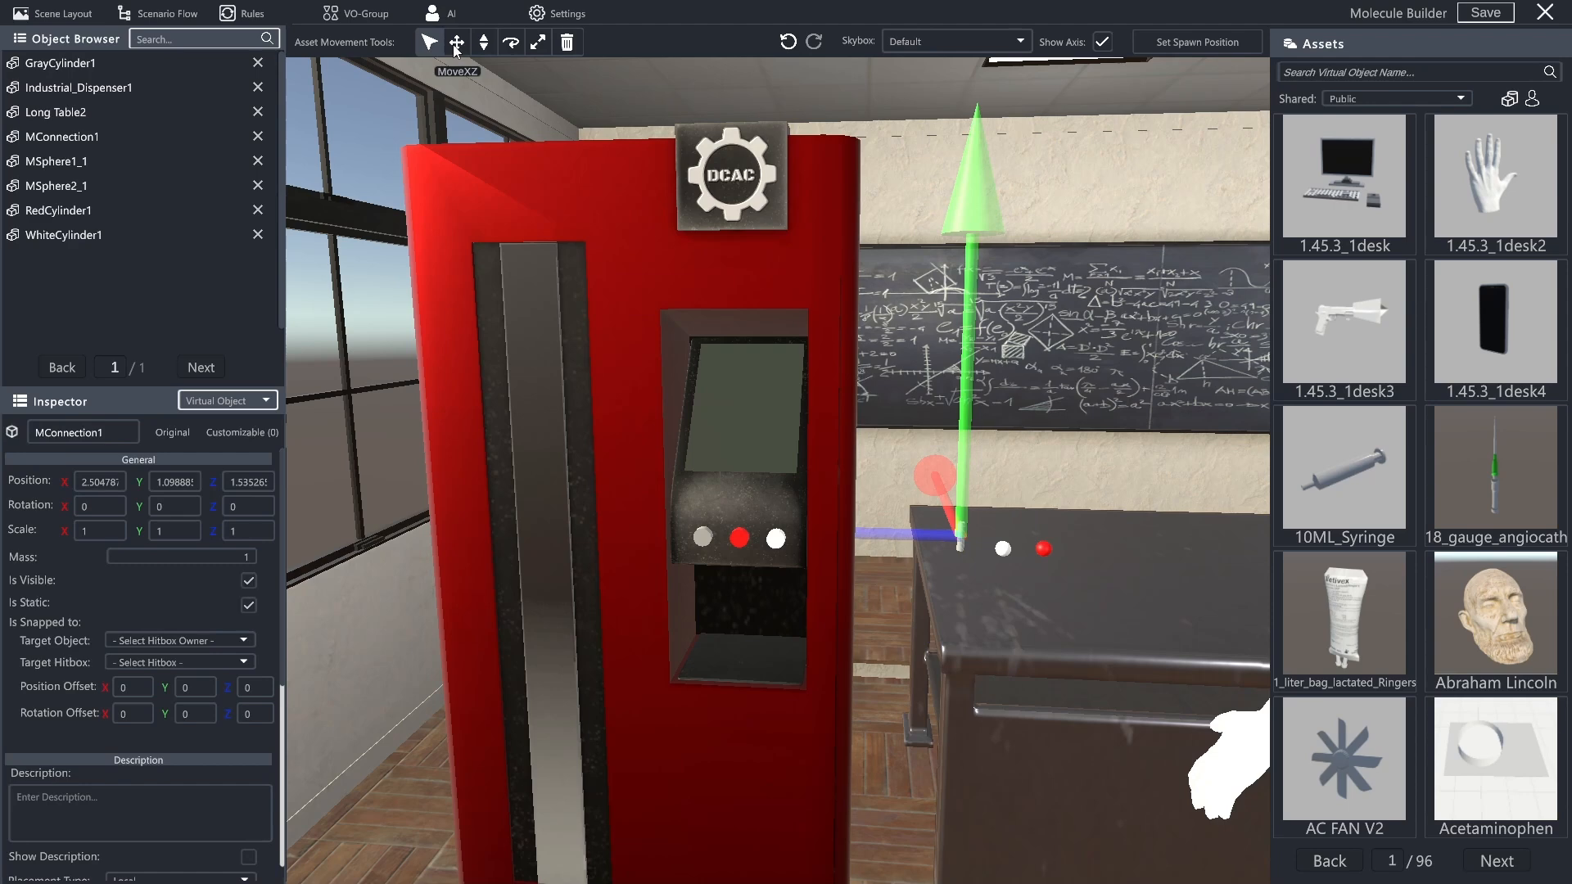
{"action": "left_click_drag", "start_coordinate": [875, 459], "coordinate": [664, 492]}
{"action": "left_click", "coordinate": [484, 43]}
{"action": "left_click_drag", "start_coordinate": [749, 344], "coordinate": [749, 407]}
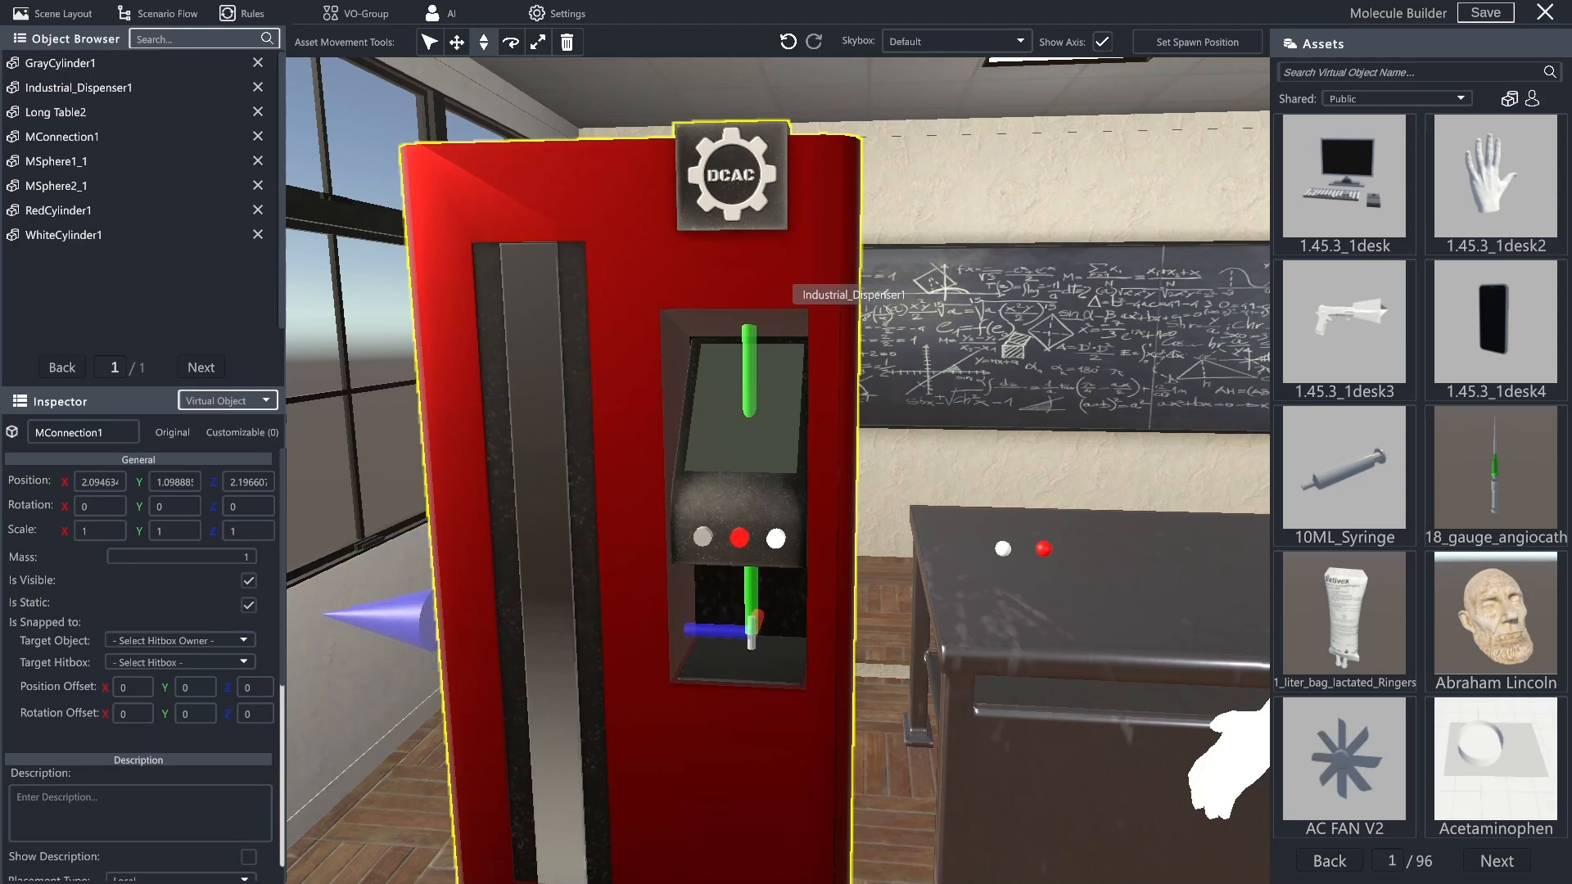
{"action": "left_click_drag", "start_coordinate": [894, 426], "coordinate": [910, 494]}
{"action": "key", "text": "w"}
{"action": "right_click", "coordinate": [911, 495]}
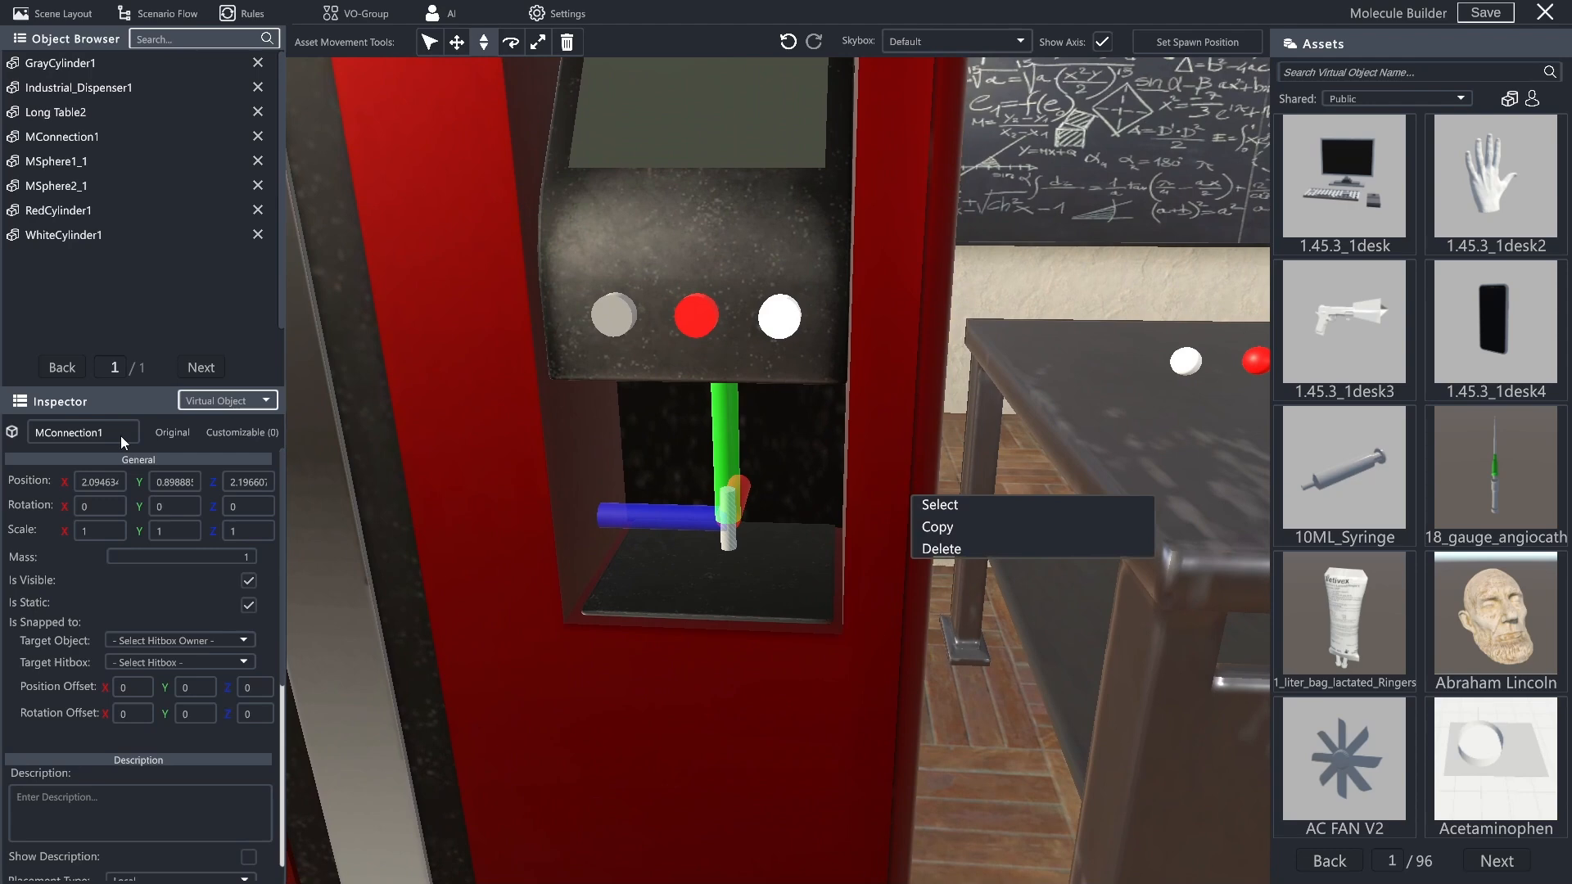
- Set MConnection1's position to X 2, Y 0.9 and Z 2.2
{"action": "left_click", "coordinate": [97, 484]}
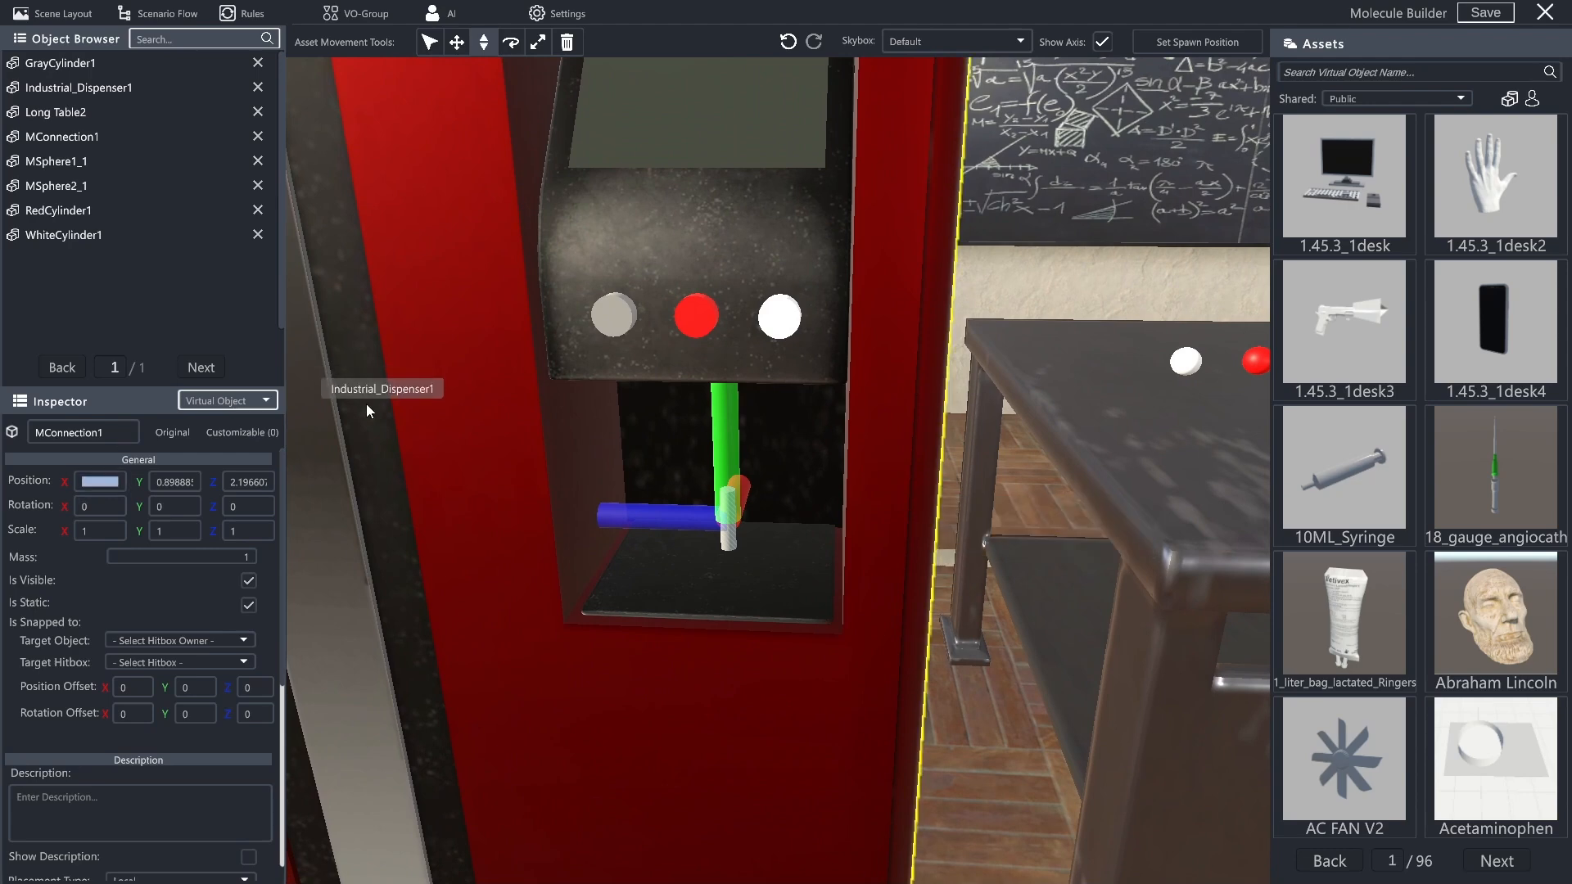
{"action": "type", "text": "2"}
{"action": "left_click", "coordinate": [248, 481]}
{"action": "type", "text": "2.2"}
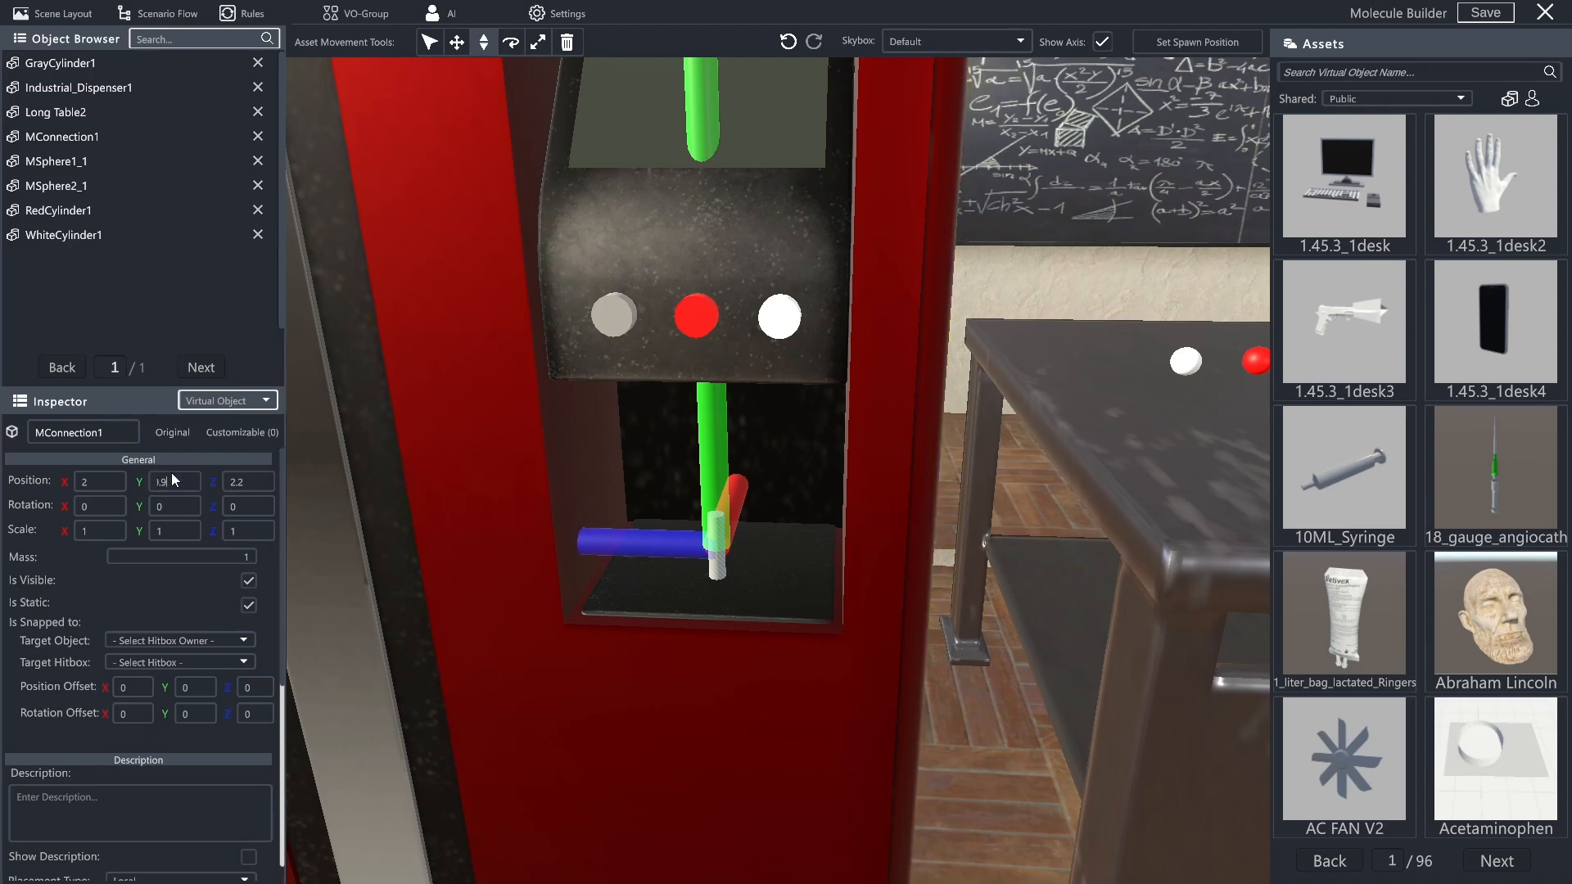
{"action": "type", "text": "2"}
{"action": "key", "text": "Tab"}
{"action": "key", "text": "Tab"}
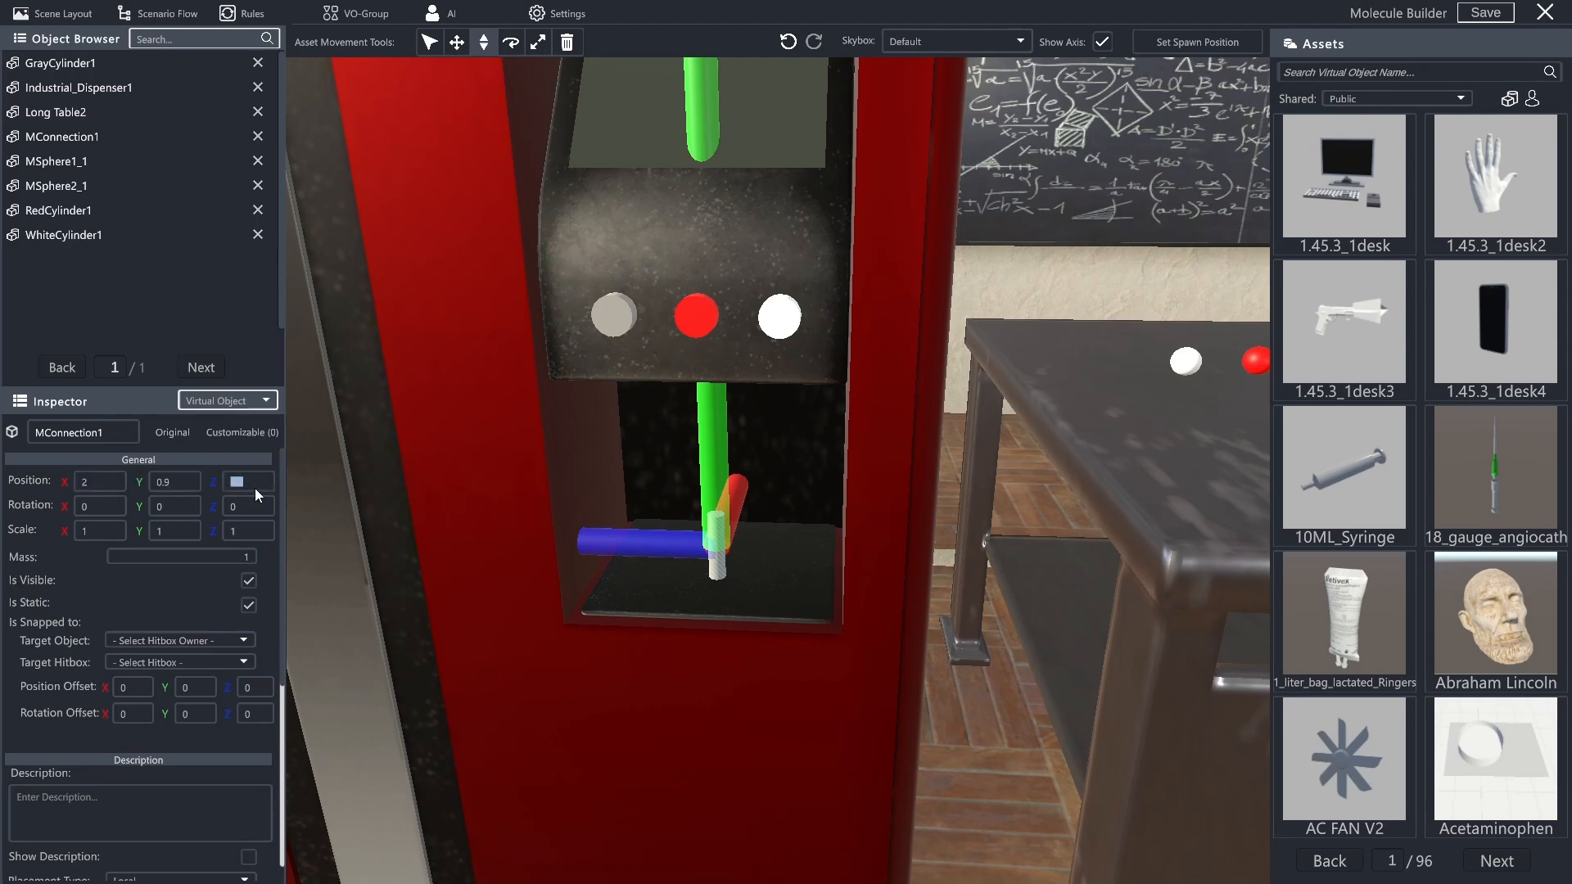
- Place MSphere1_1 in the dispenser opening by setting its position to X 2, Y 0.87 and Z 2.2
{"action": "left_click", "coordinate": [1185, 360]}
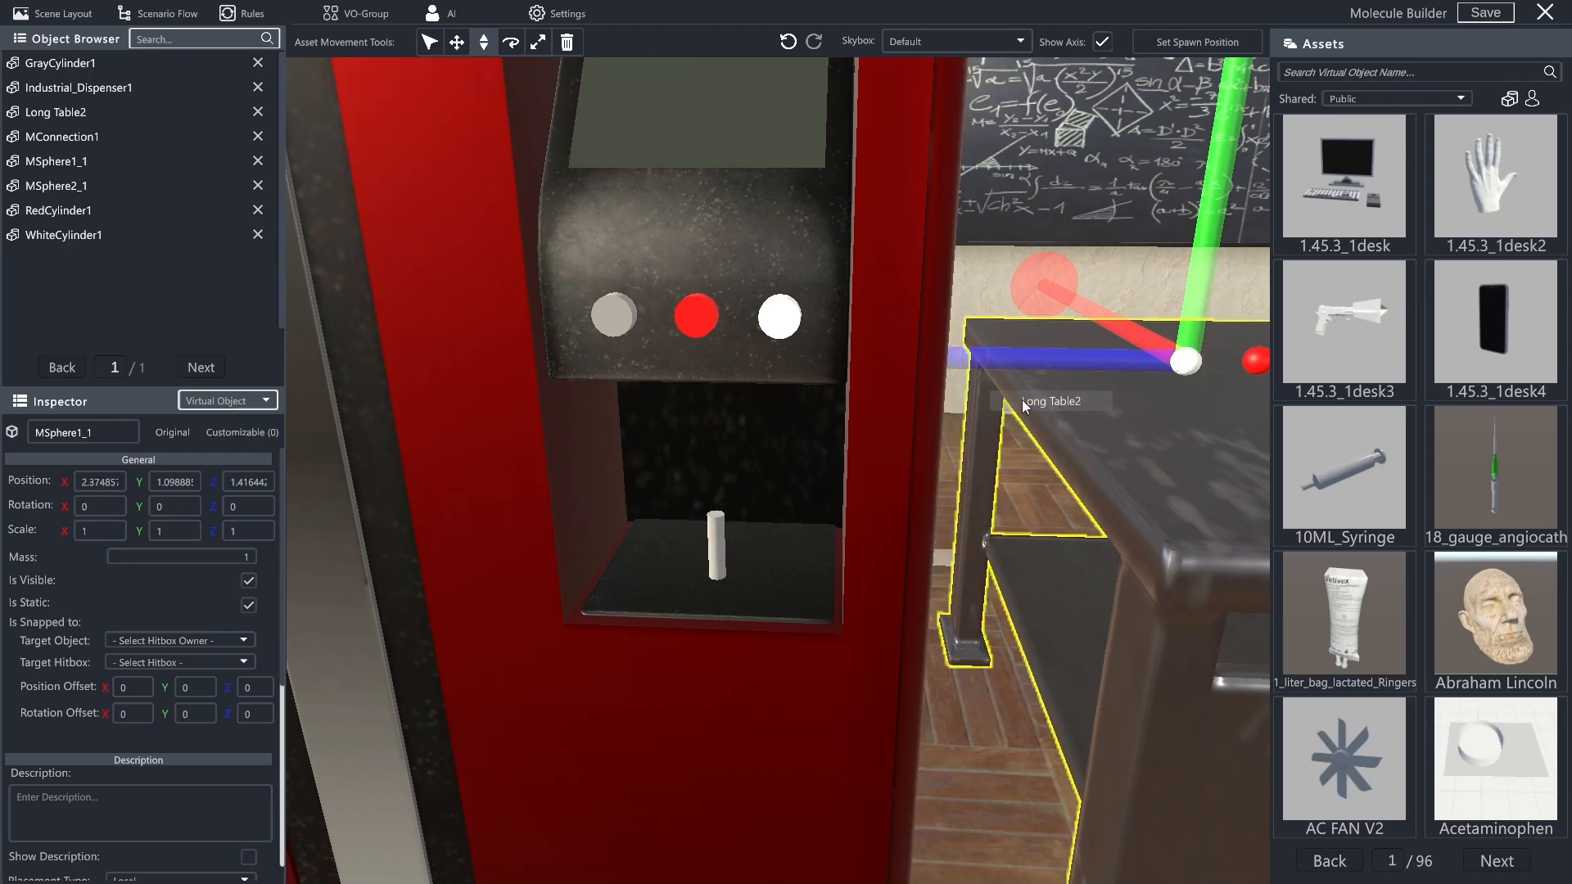
{"action": "left_click", "coordinate": [109, 481]}
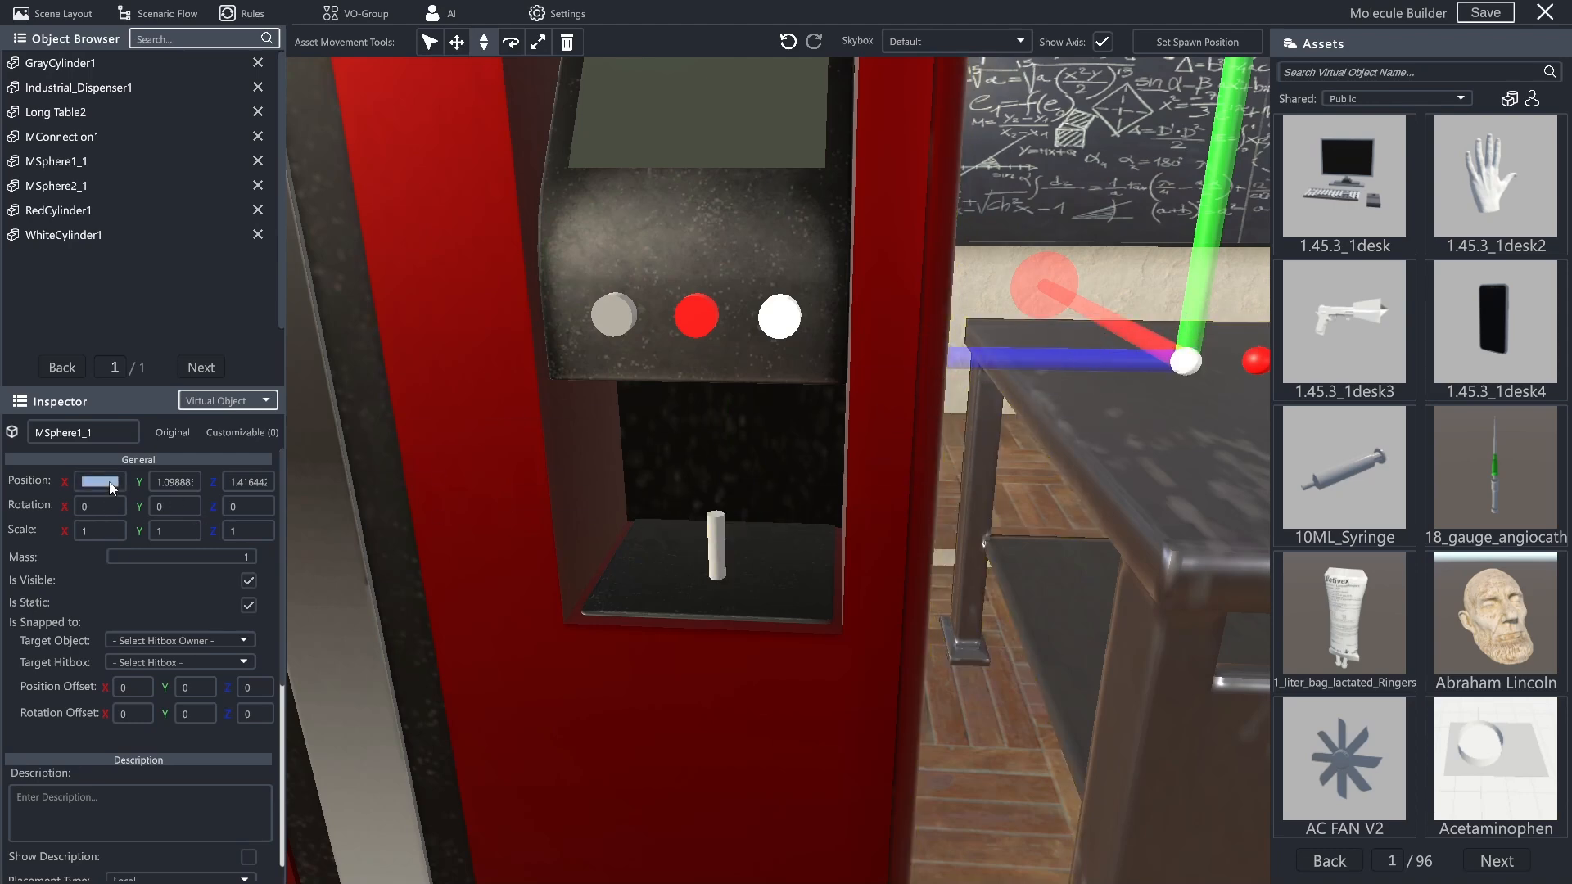
{"action": "type", "text": "2"}
{"action": "type", "text": "2.2"}
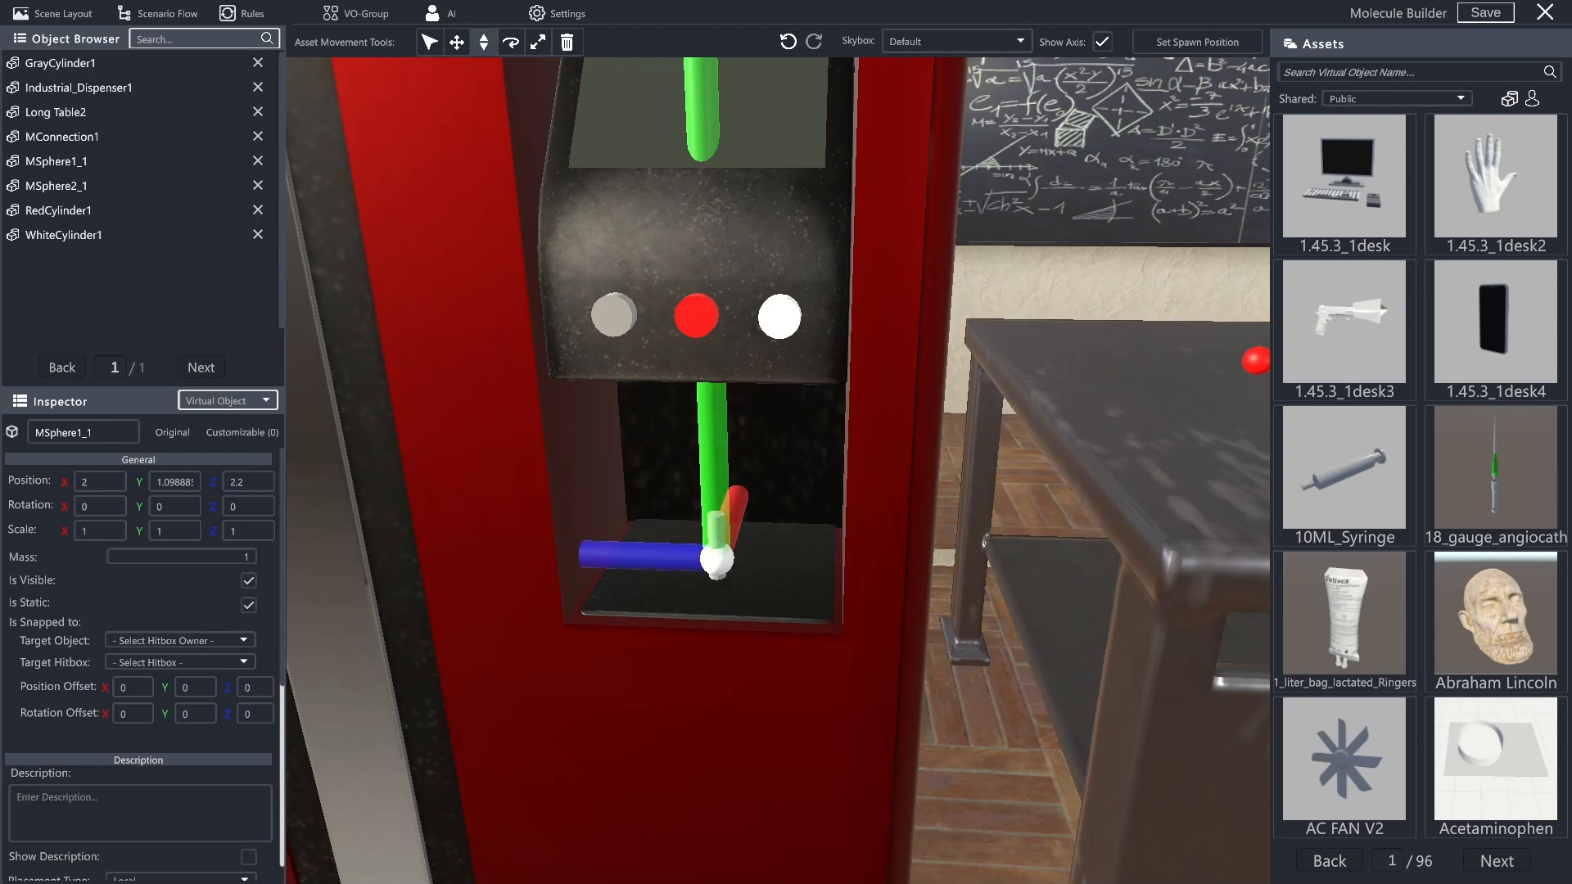
{"action": "left_click", "coordinate": [191, 479]}
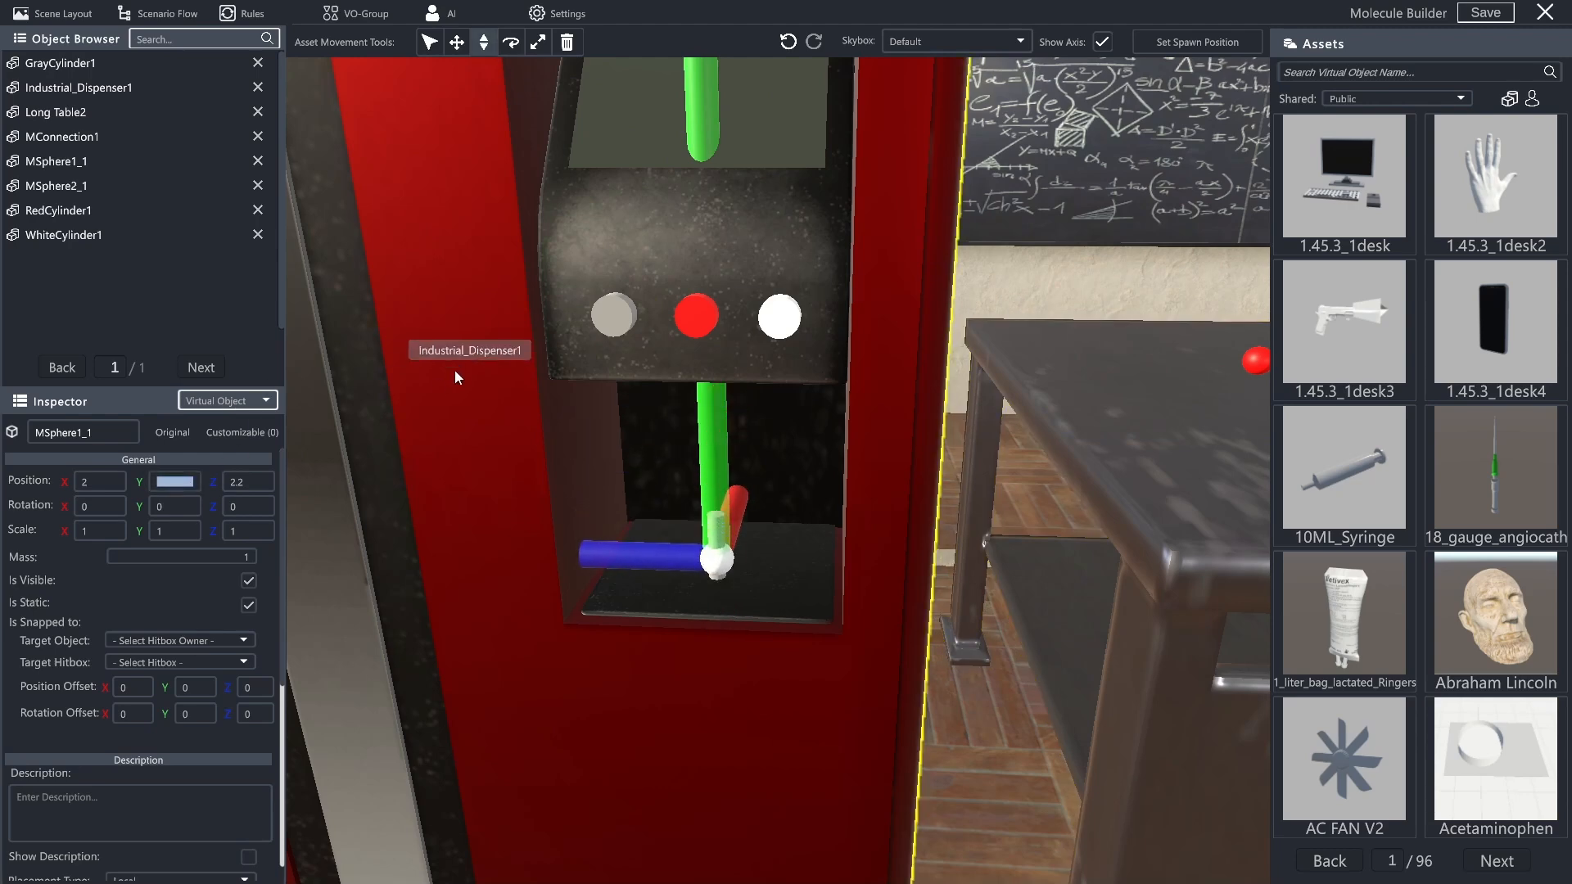
{"action": "type", "text": "0.87"}
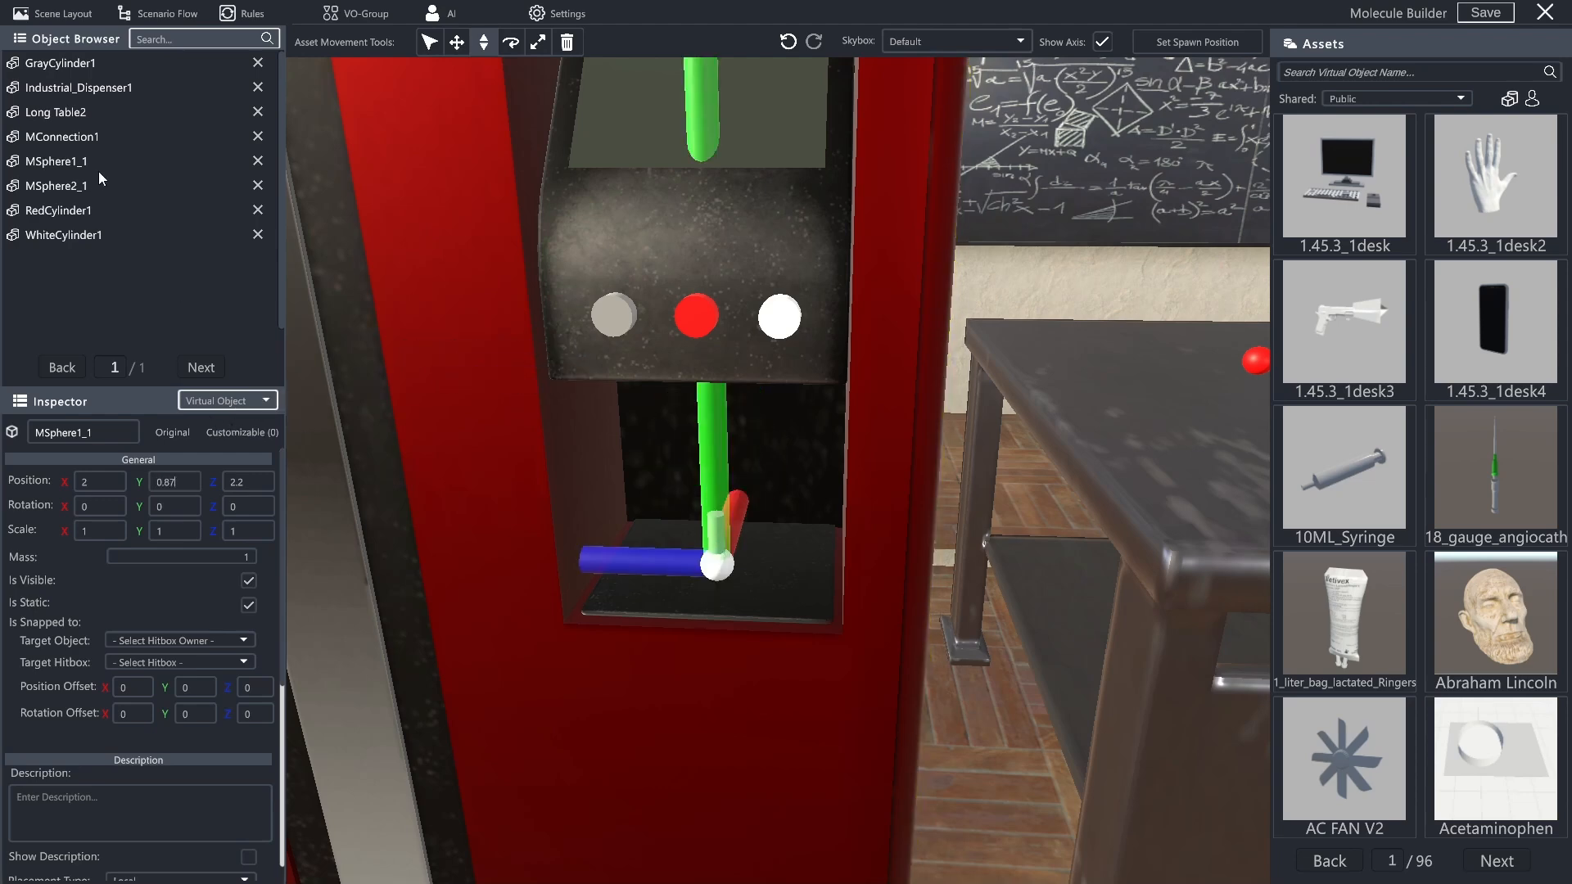
{"action": "double_click", "coordinate": [61, 163]}
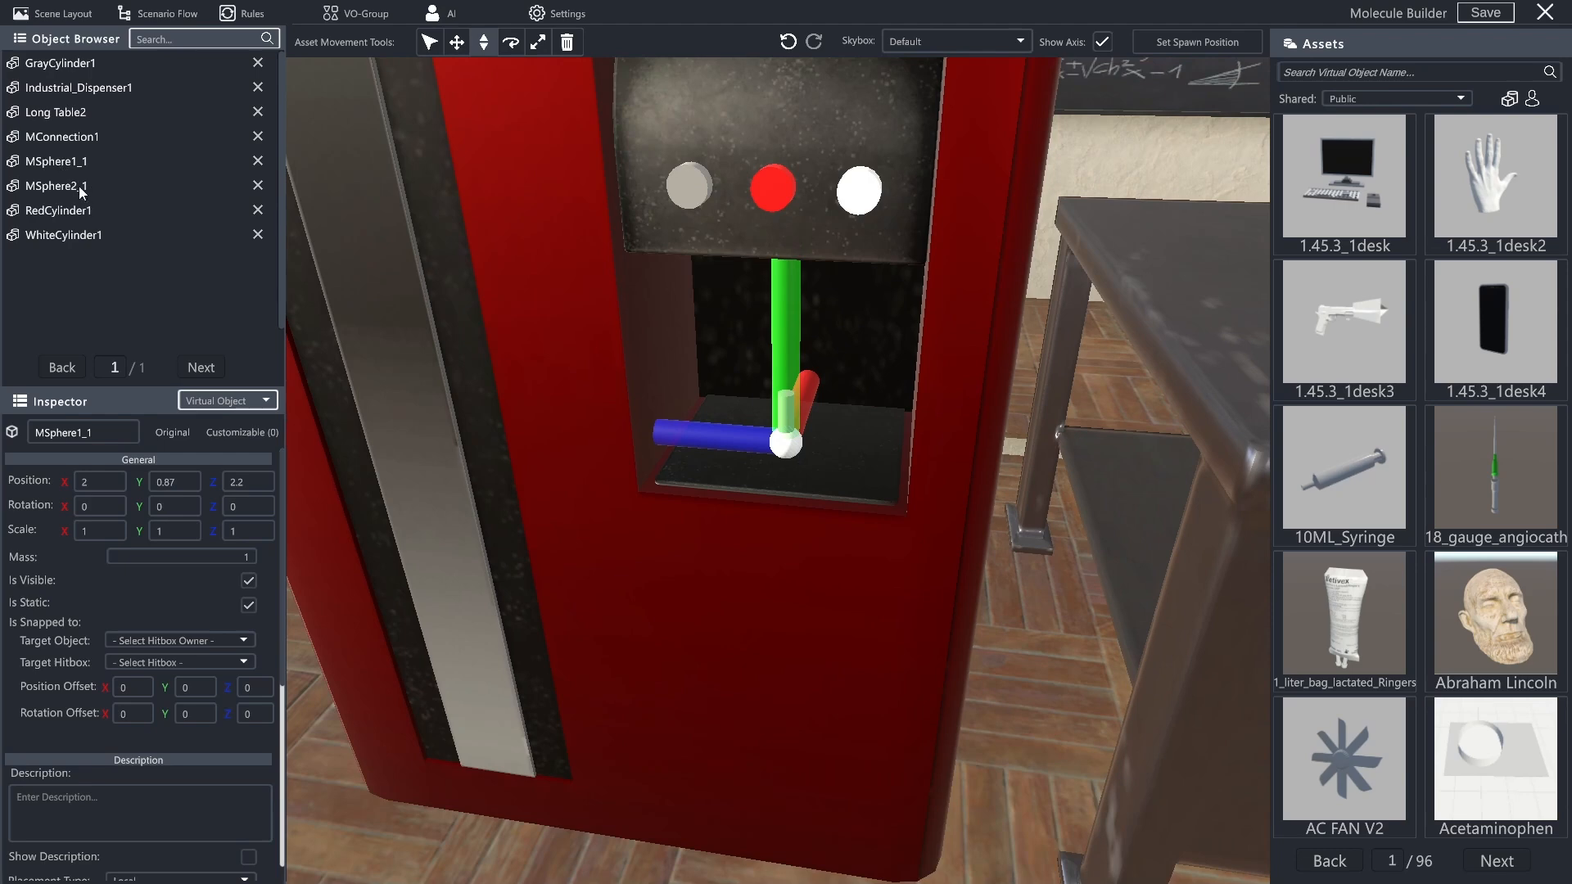
- Place MSphere2_1 in the dispenser opening by setting its position to X 2, Y 0.87 and Z 2.2
{"action": "left_click", "coordinate": [70, 186]}
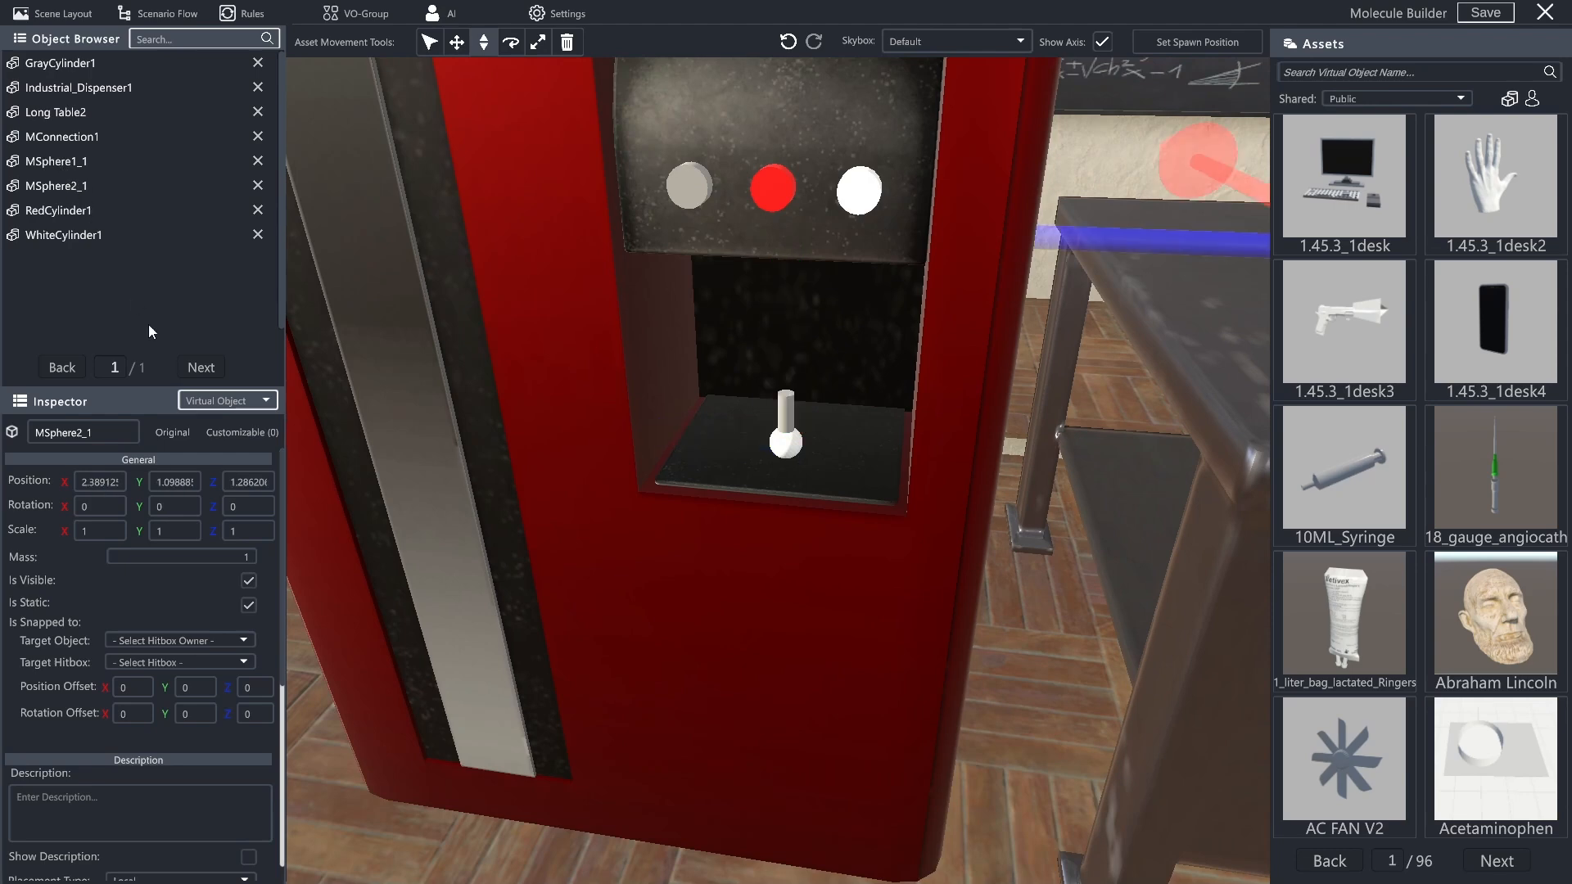
{"action": "type", "text": "0.87"}
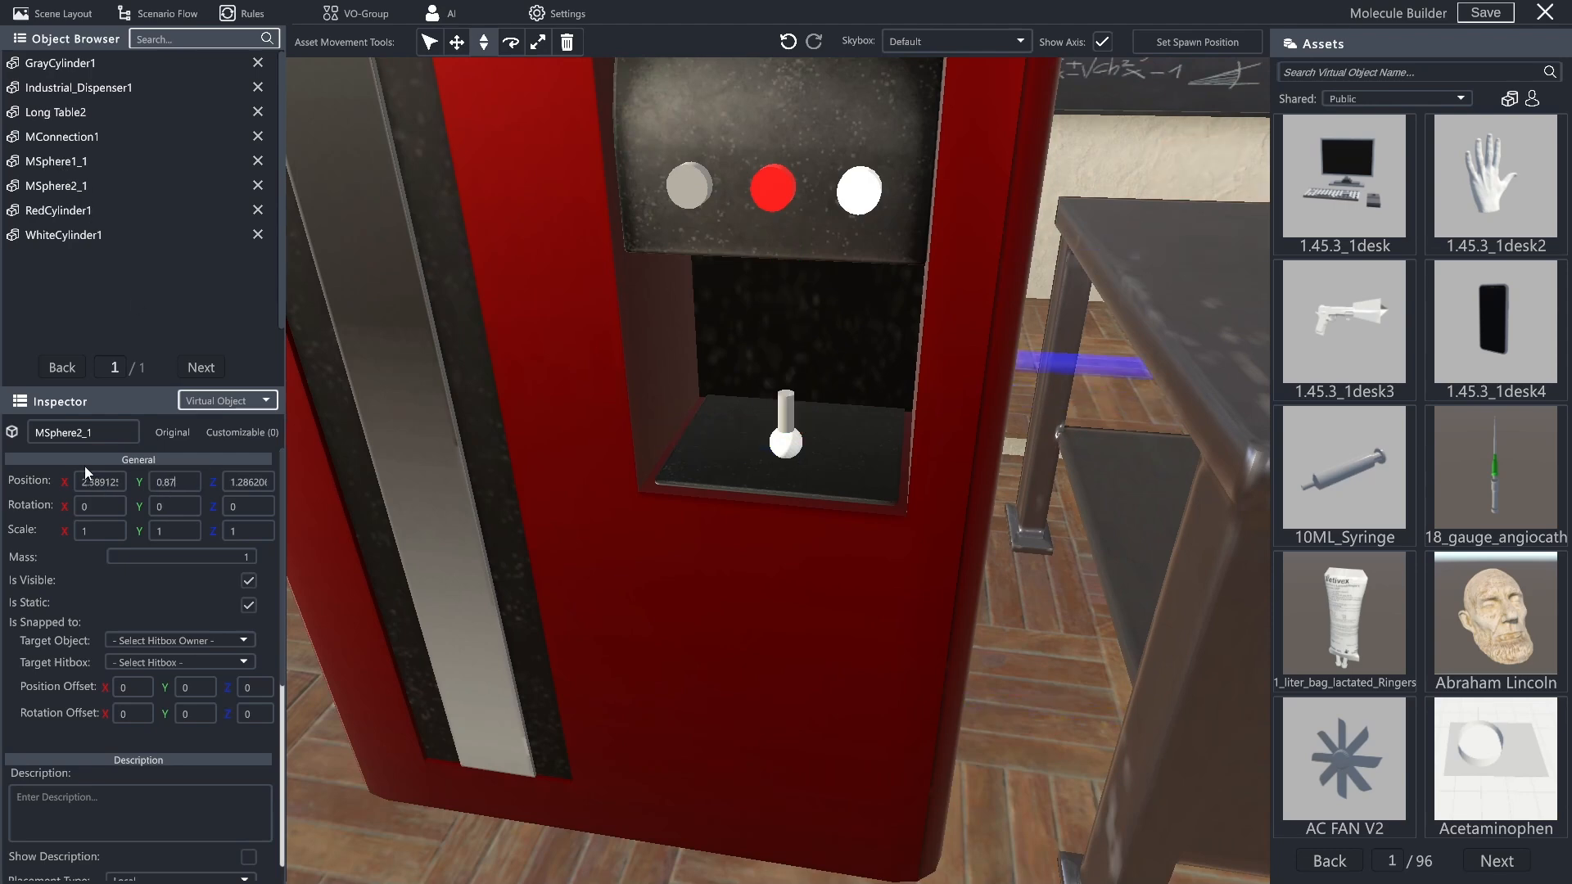
{"action": "left_click", "coordinate": [99, 482]}
{"action": "type", "text": "2"}
{"action": "key", "text": "Return"}
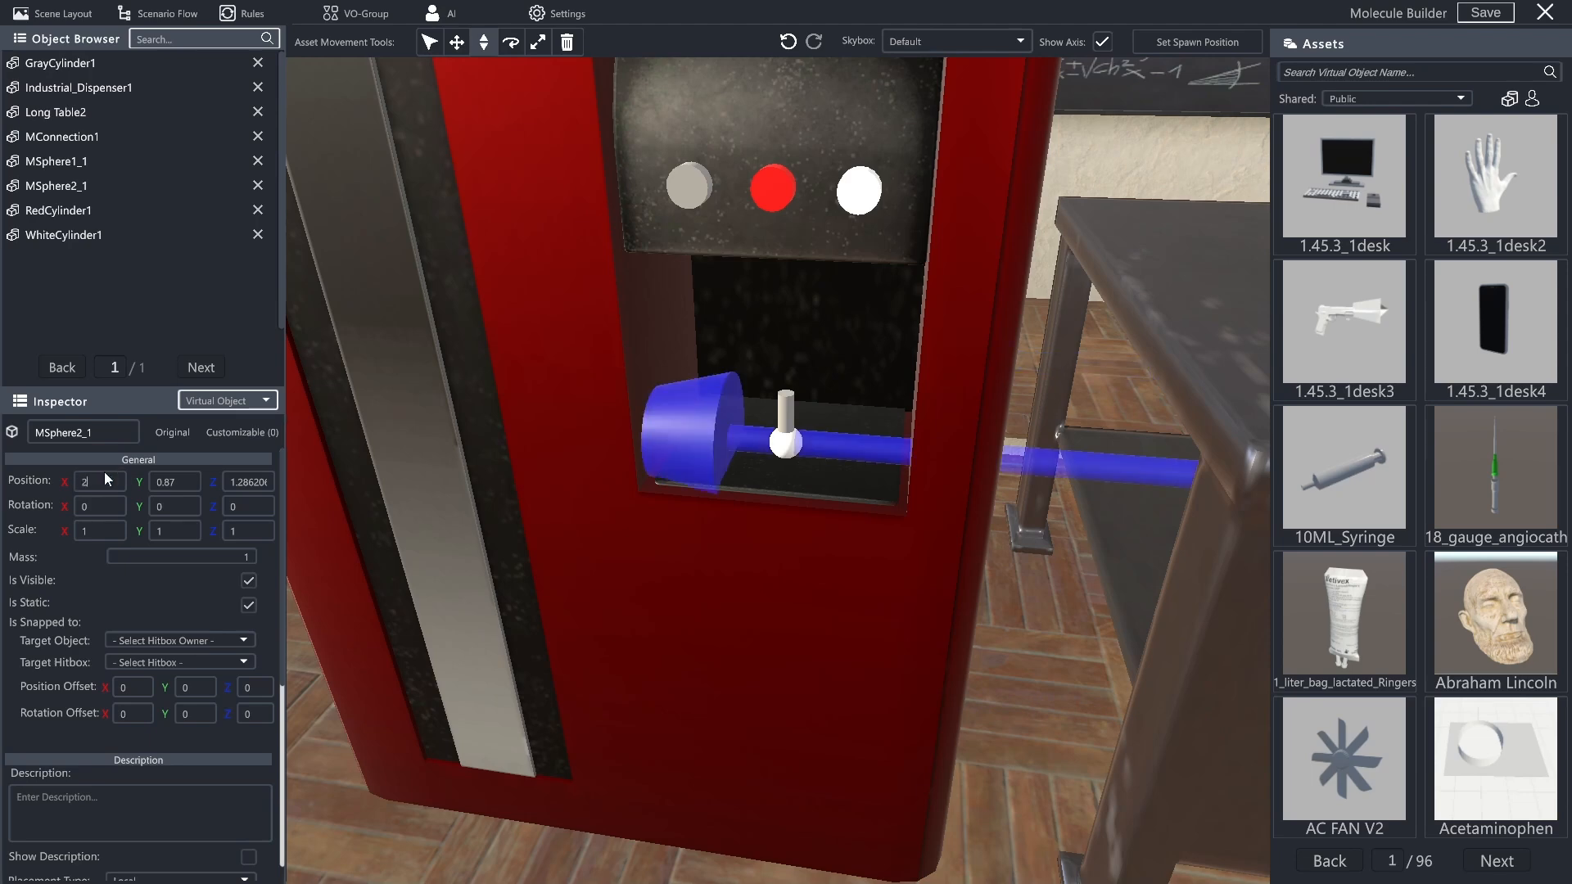
{"action": "type", "text": "2.2"}
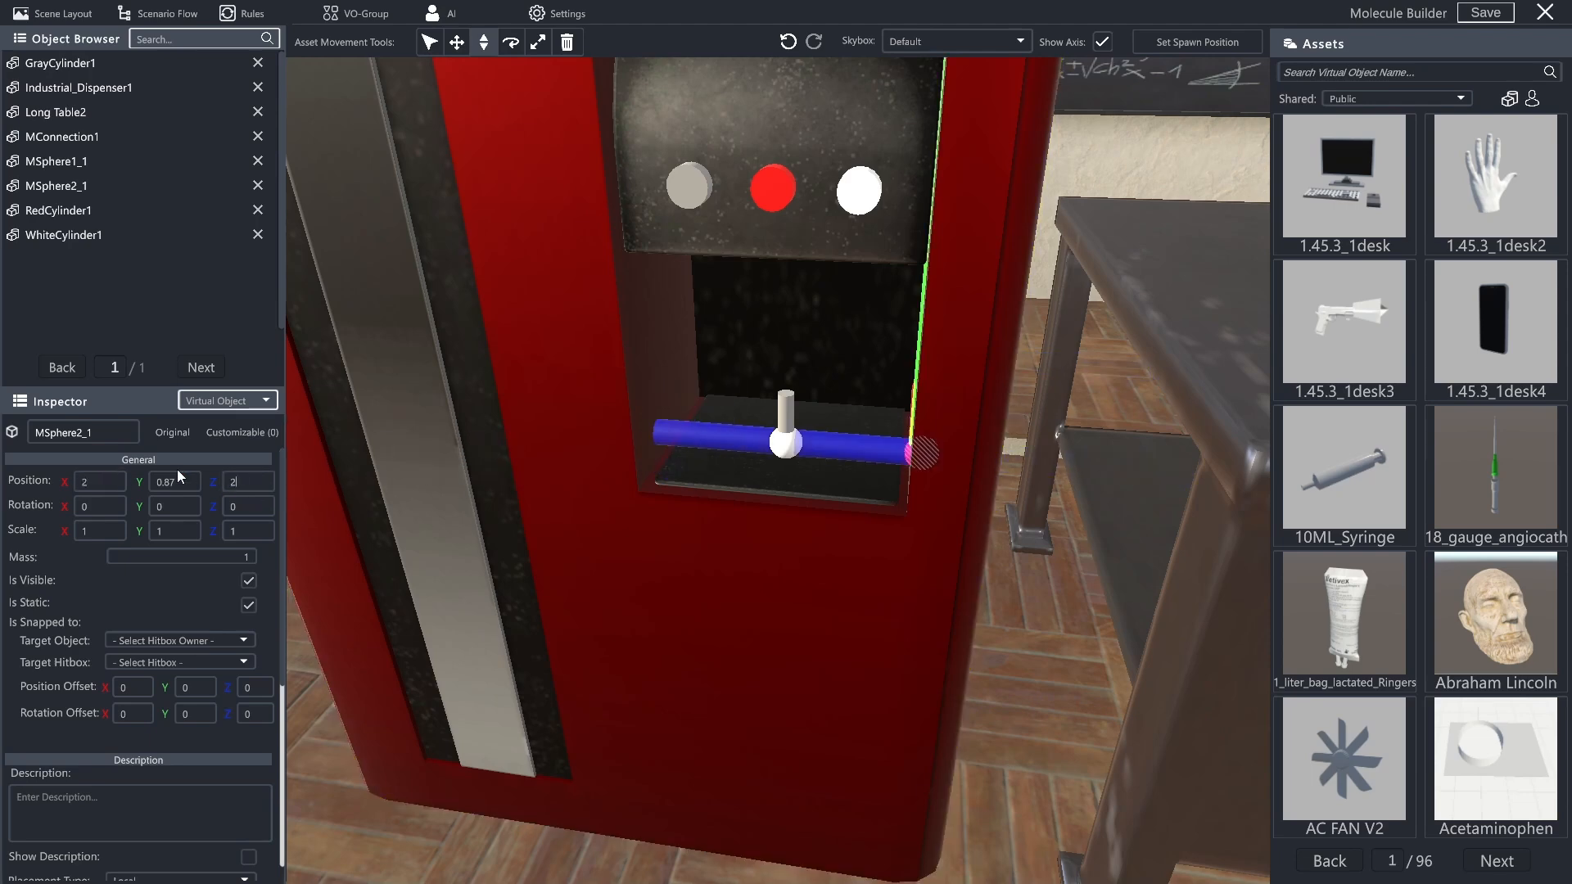
{"action": "key", "text": "Return"}
{"action": "scroll", "coordinate": [977, 260], "scroll_direction": "down", "scroll_amount": 5}
{"action": "left_click_drag", "start_coordinate": [977, 260], "coordinate": [1034, 198]}
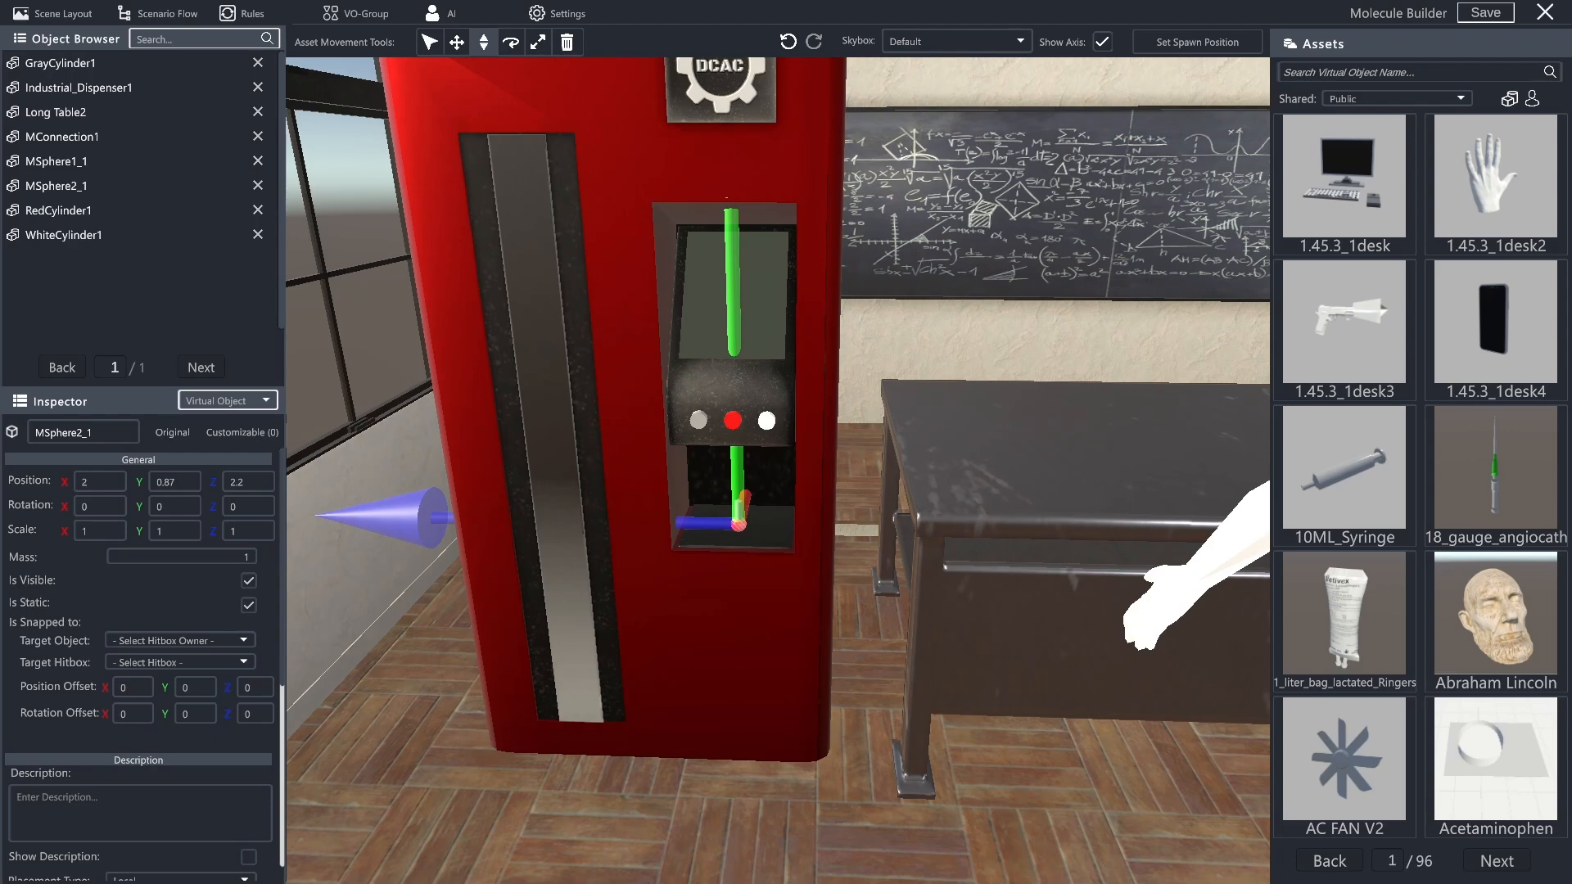
- Create a new rule and name it "Spawn Molecule Connection"
{"action": "left_click", "coordinate": [267, 14]}
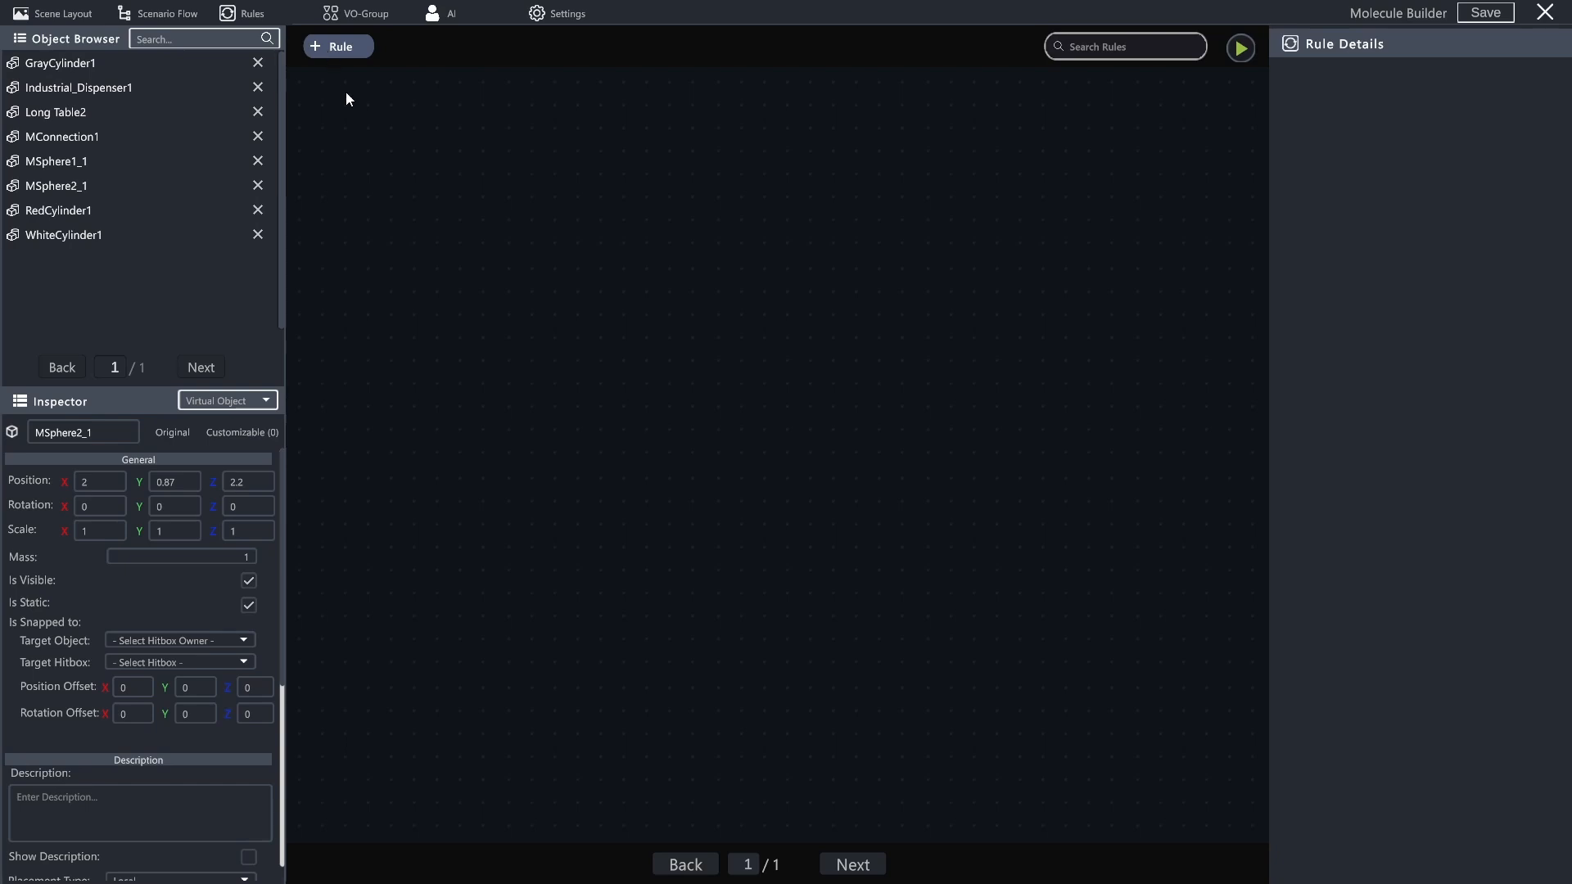
{"action": "left_click", "coordinate": [342, 51]}
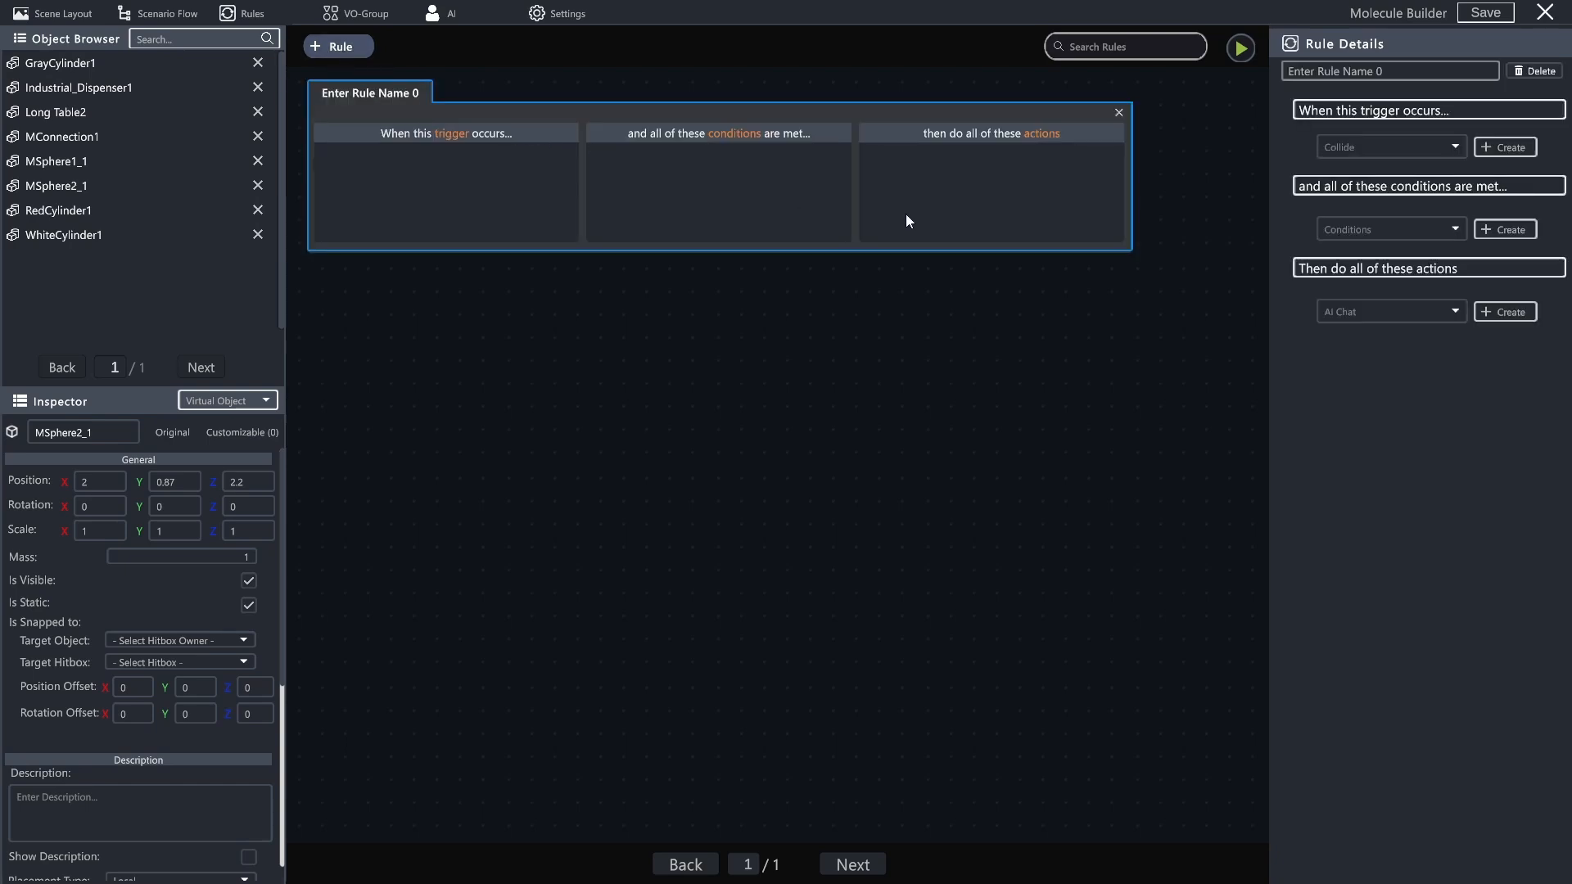
{"action": "double_click", "coordinate": [373, 91]}
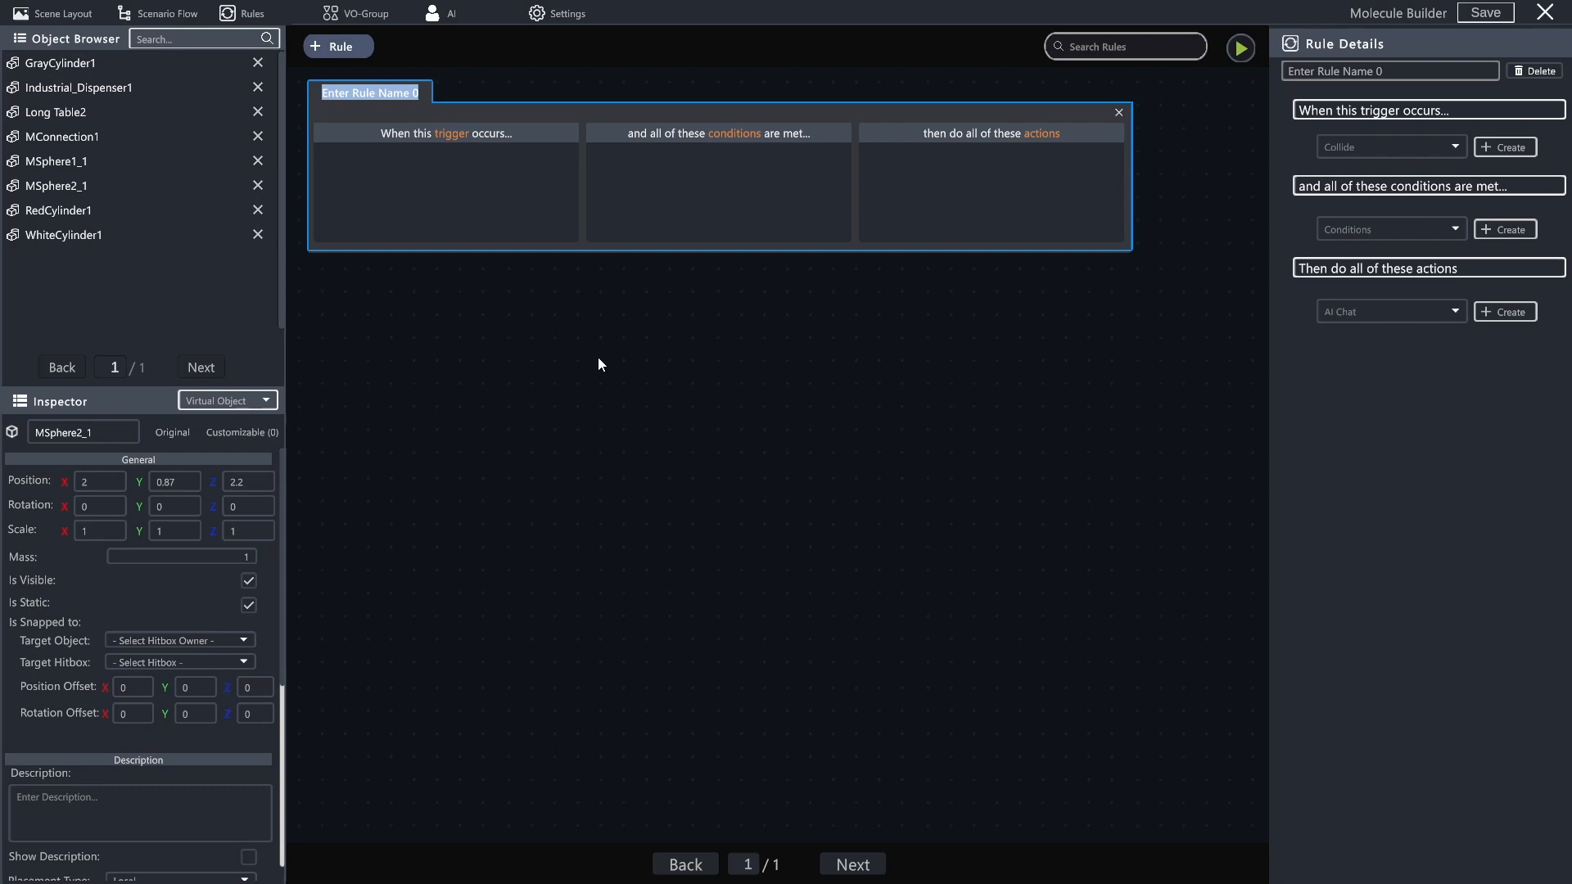
{"action": "type", "text": "Spawn"}
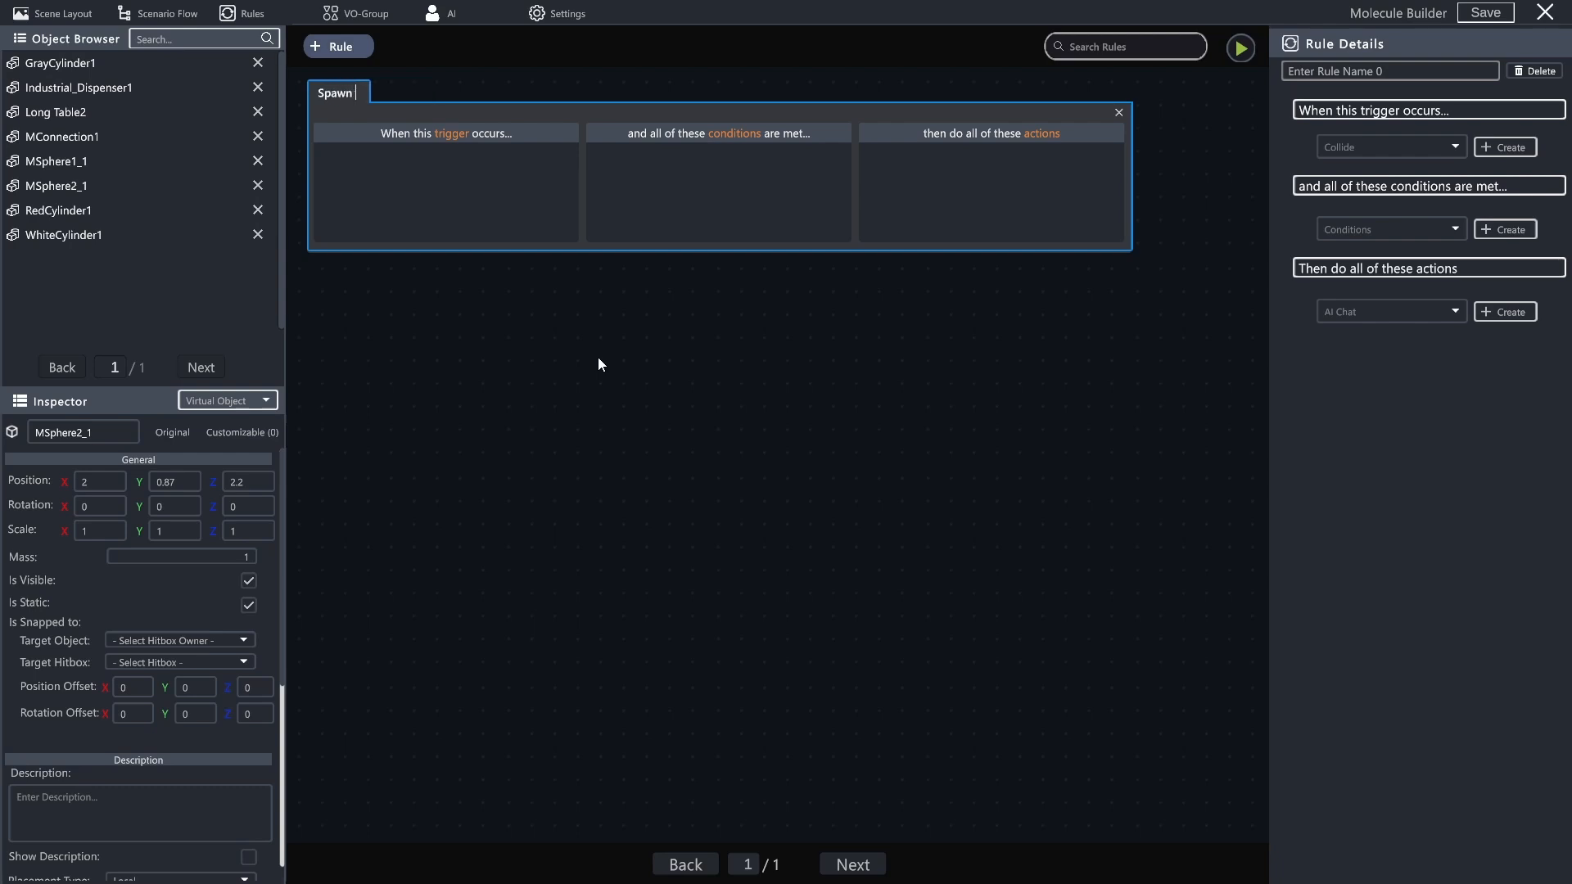
{"action": "type", "text": " Molecule Co"}
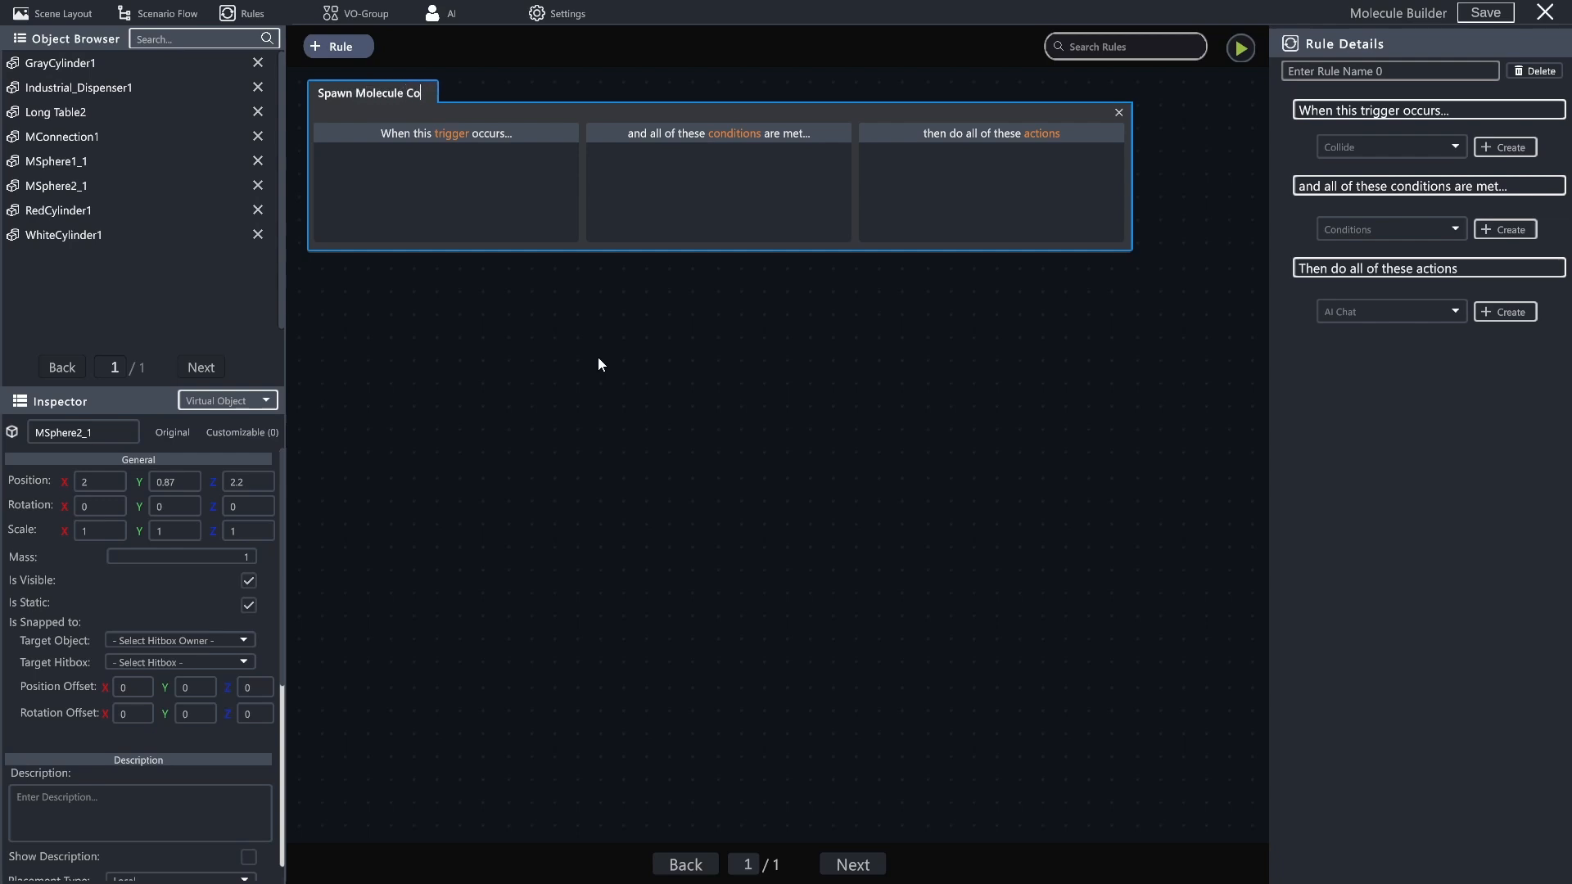
{"action": "type", "text": "nnection"}
{"action": "key", "text": "Return"}
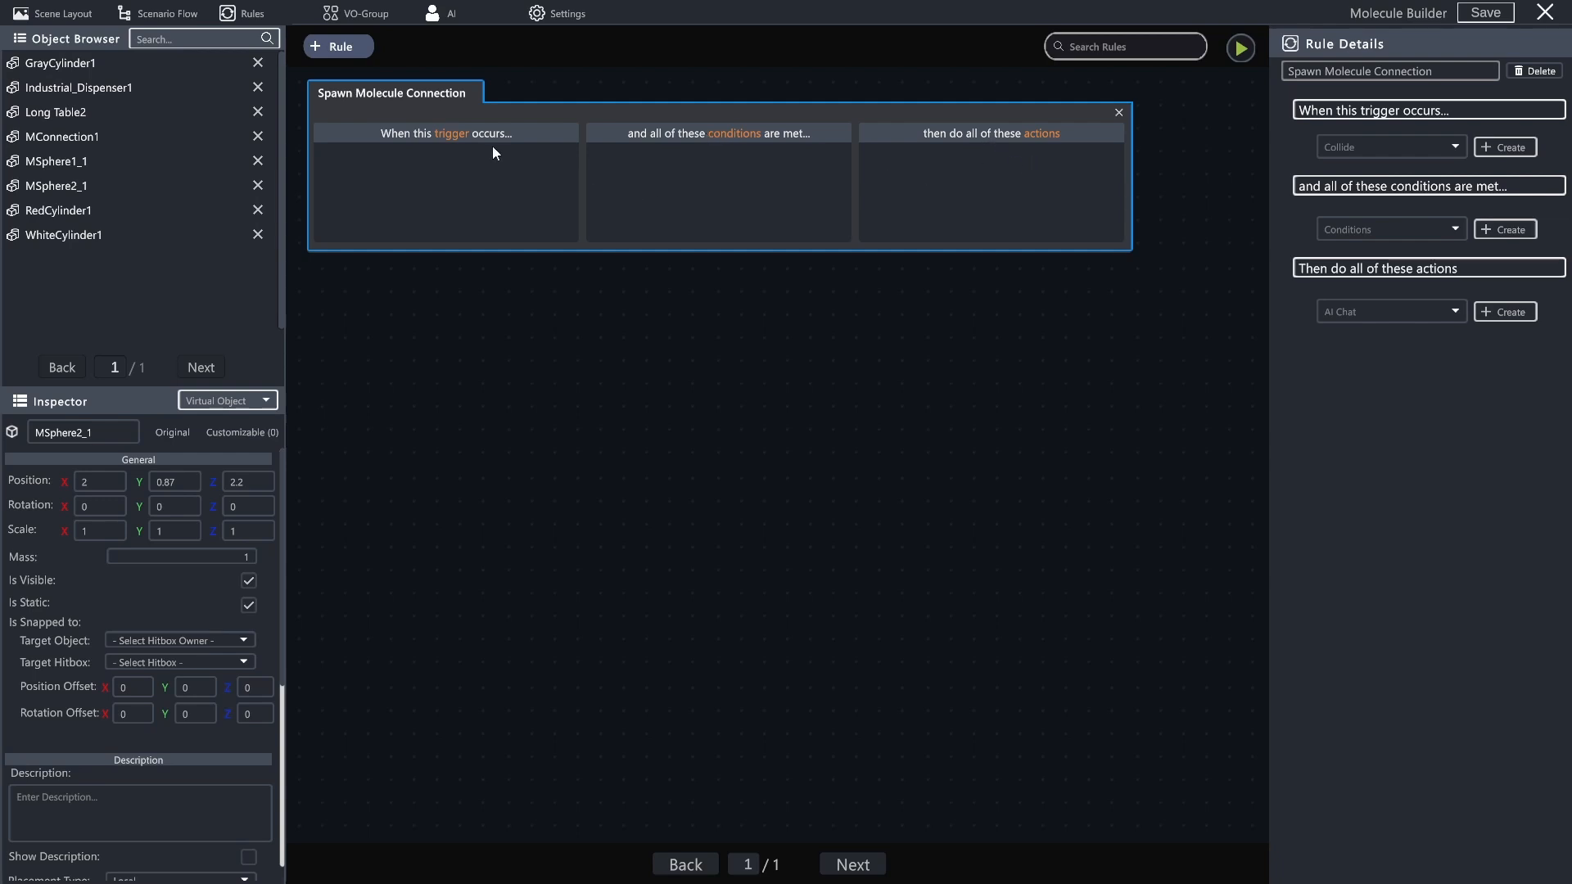
- Add a Use trigger to the rule with GrayCylinder1 as its virtual object entity
{"action": "left_click", "coordinate": [1402, 149]}
{"action": "scroll", "coordinate": [1392, 229], "scroll_direction": "down", "scroll_amount": 3}
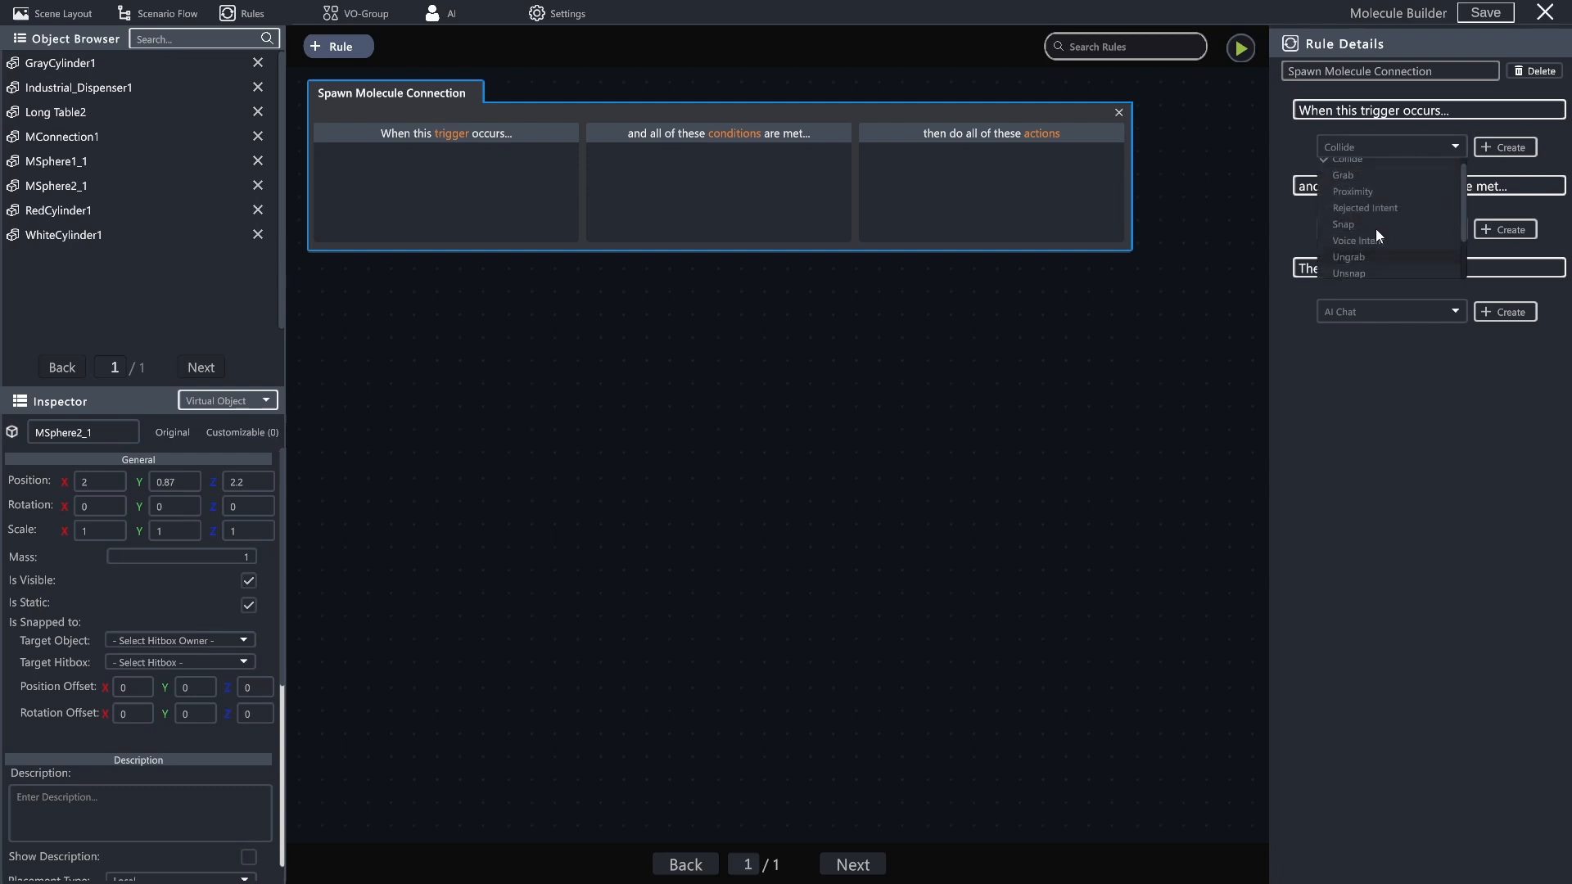
{"action": "left_click", "coordinate": [1358, 255]}
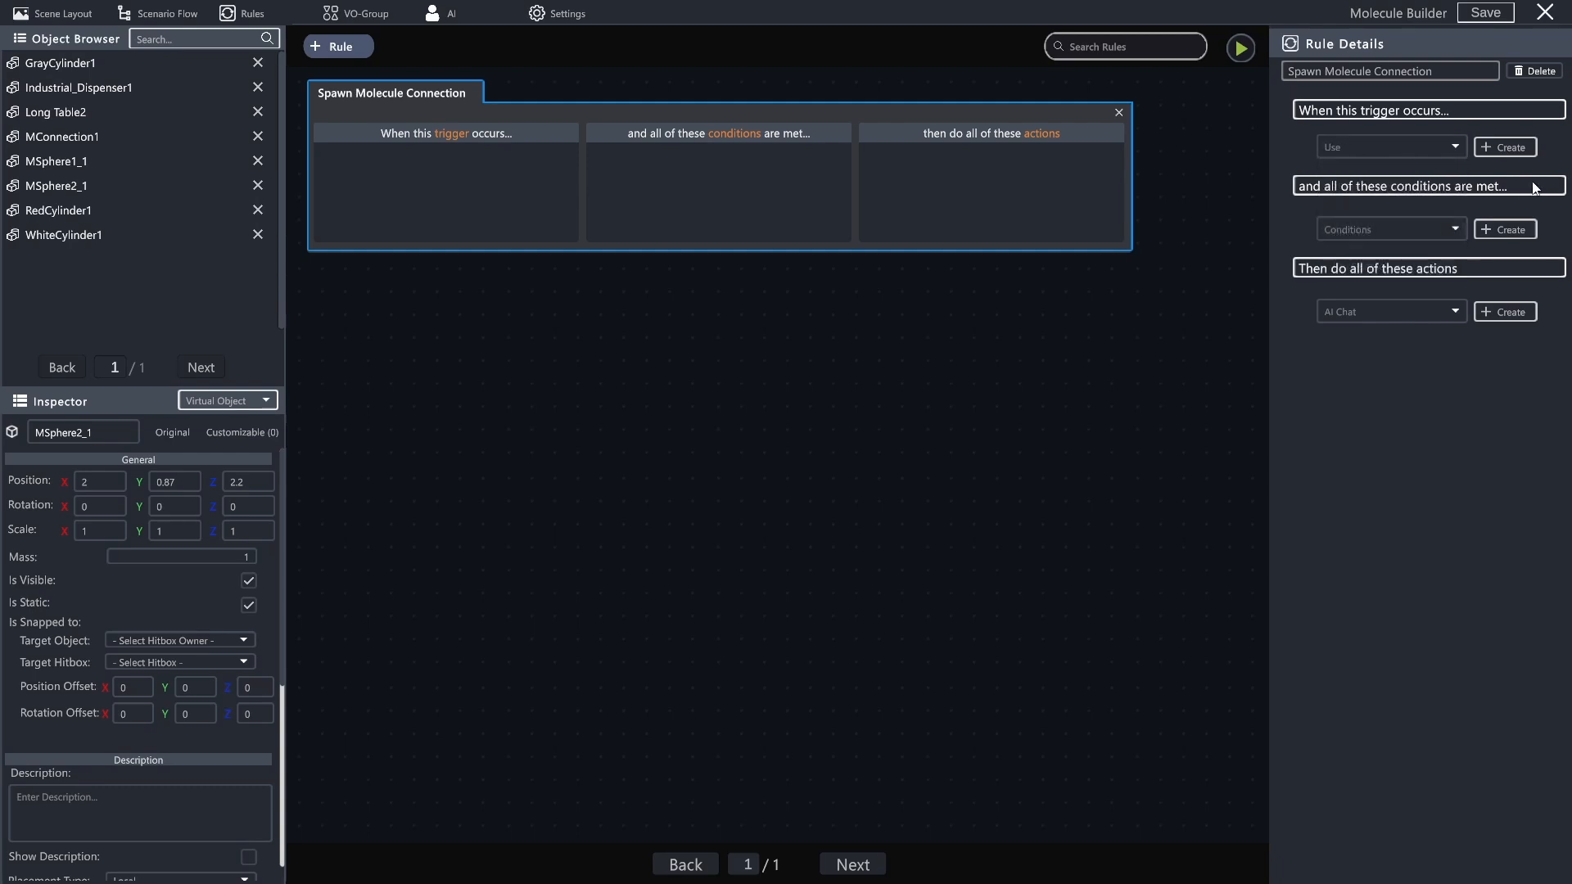
{"action": "left_click", "coordinate": [1513, 147]}
{"action": "left_click", "coordinate": [1535, 270]}
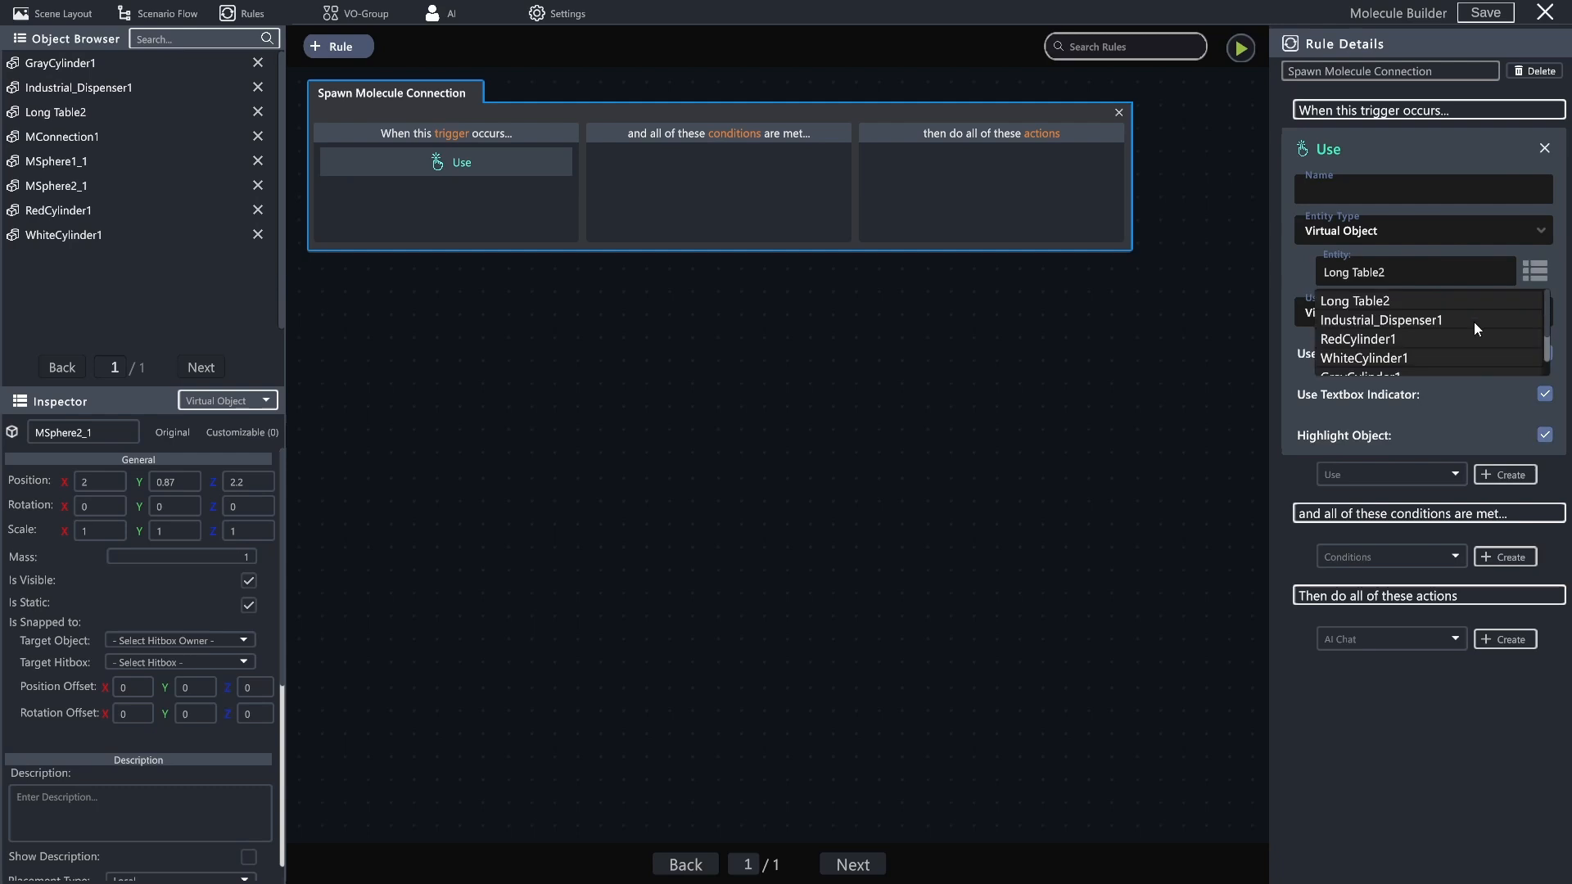
{"action": "scroll", "coordinate": [1444, 311], "scroll_direction": "down", "scroll_amount": 2}
{"action": "left_click", "coordinate": [1384, 327]}
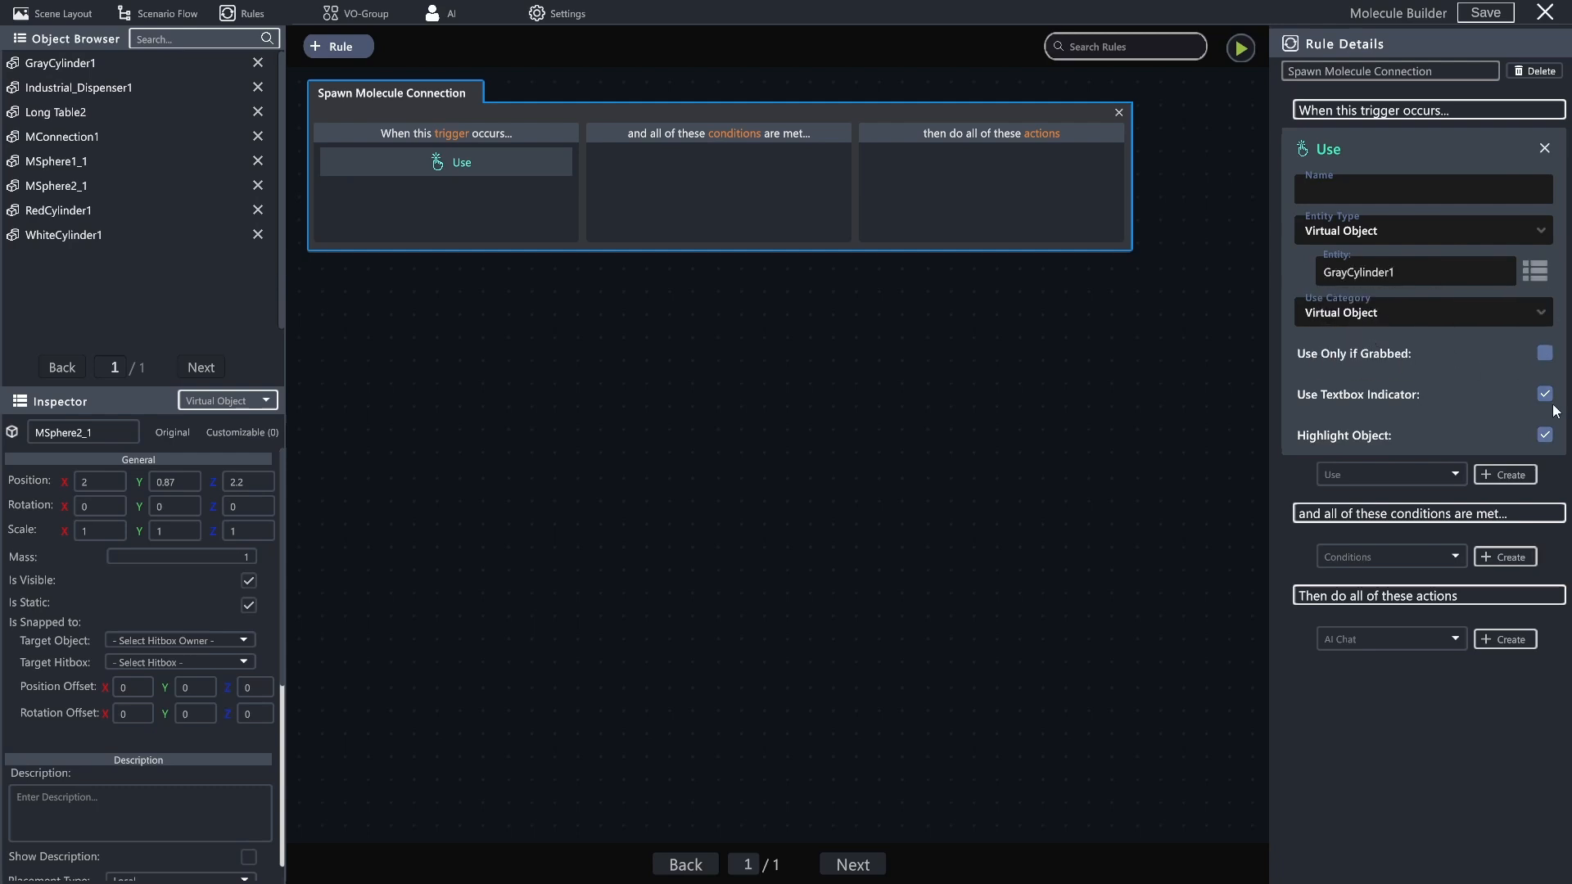
- Turn off the textbox indicator for the Use trigger and leave object highlighting on
{"action": "left_click", "coordinate": [1544, 395]}
{"action": "left_click", "coordinate": [1545, 435]}
{"action": "left_click", "coordinate": [1545, 435]}
- Add a Spawner action to the Spawn Molecule Connection rule
{"action": "left_click", "coordinate": [1382, 645]}
{"action": "scroll", "coordinate": [1399, 724], "scroll_direction": "down", "scroll_amount": 3}
{"action": "scroll", "coordinate": [1393, 672], "scroll_direction": "down", "scroll_amount": 5}
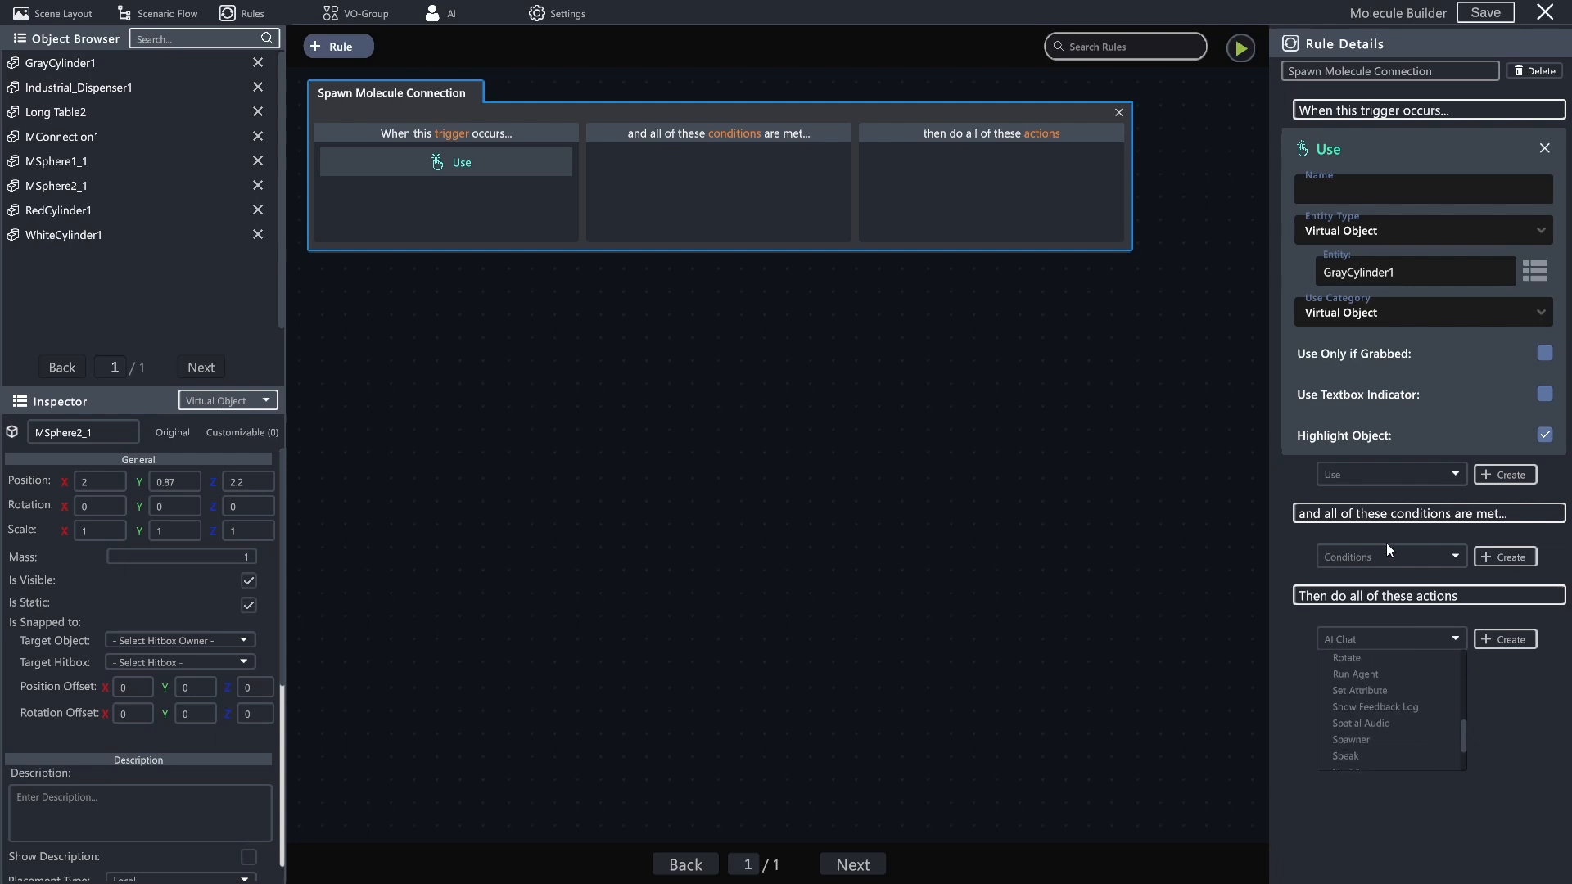
{"action": "left_click", "coordinate": [1362, 738]}
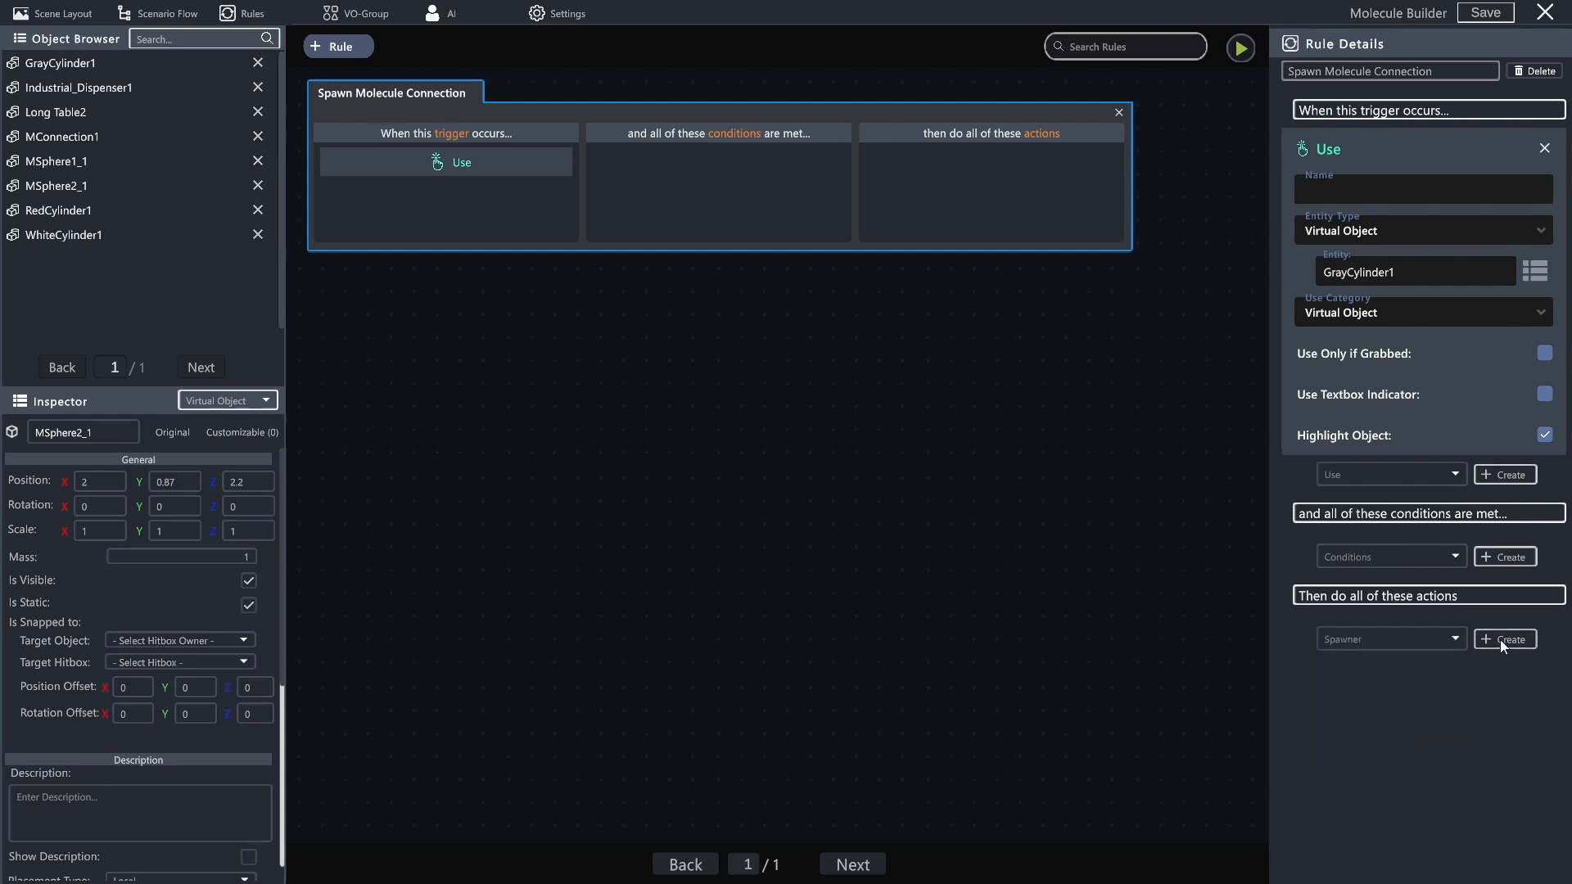
{"action": "left_click", "coordinate": [1504, 640]}
- Set the Spawner's entity to MConnection1 and its maximum amount to 5
{"action": "scroll", "coordinate": [1371, 646], "scroll_direction": "down", "scroll_amount": 2}
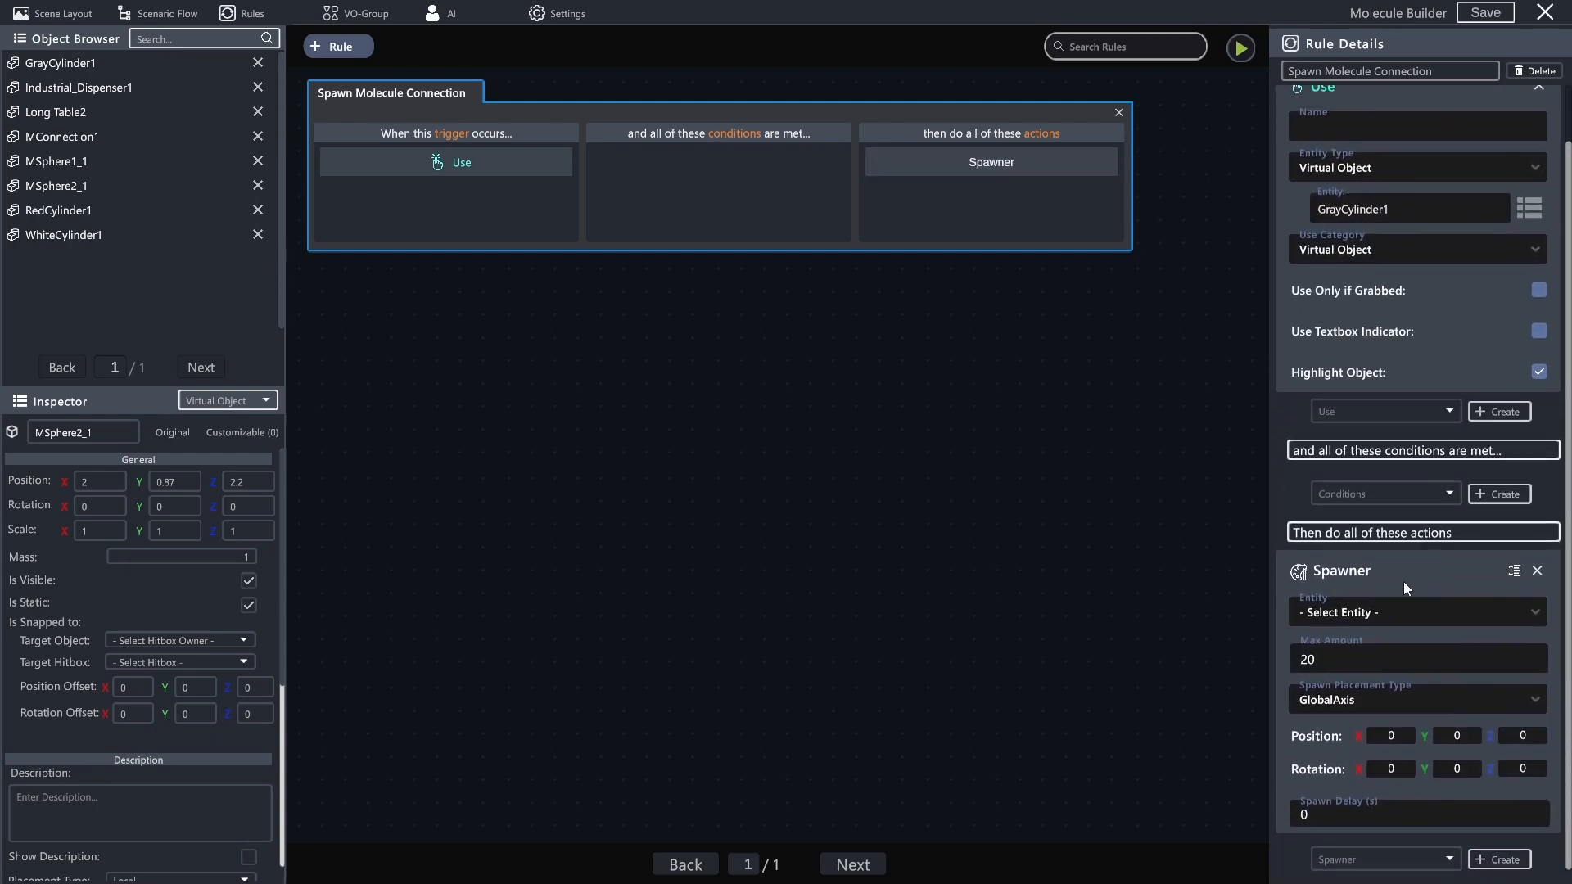
{"action": "left_click", "coordinate": [1382, 616]}
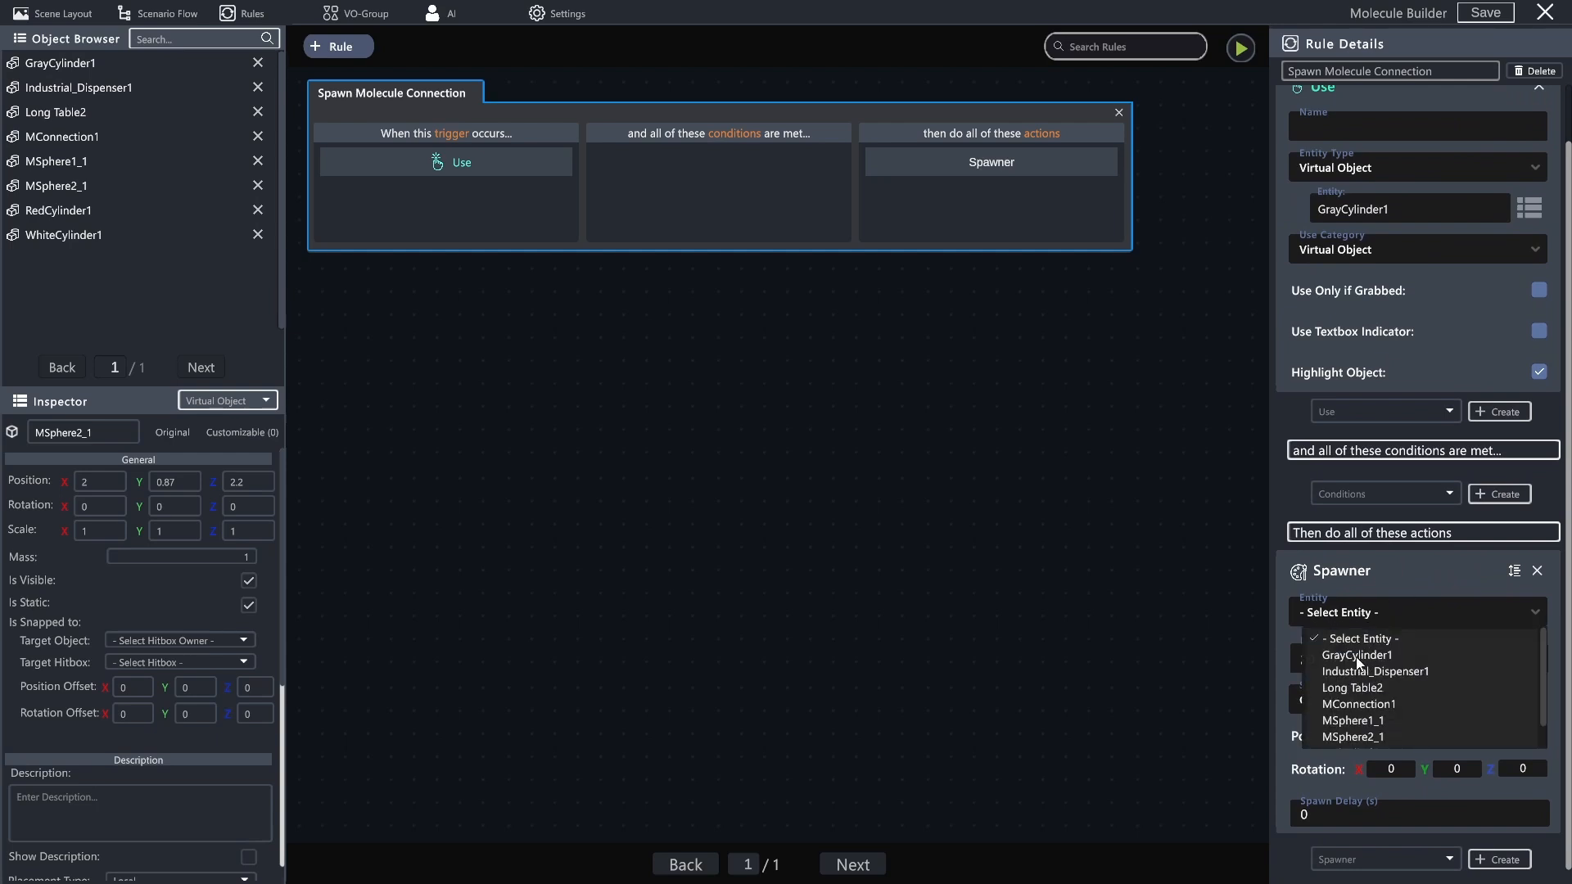
{"action": "scroll", "coordinate": [1366, 655], "scroll_direction": "down", "scroll_amount": 2}
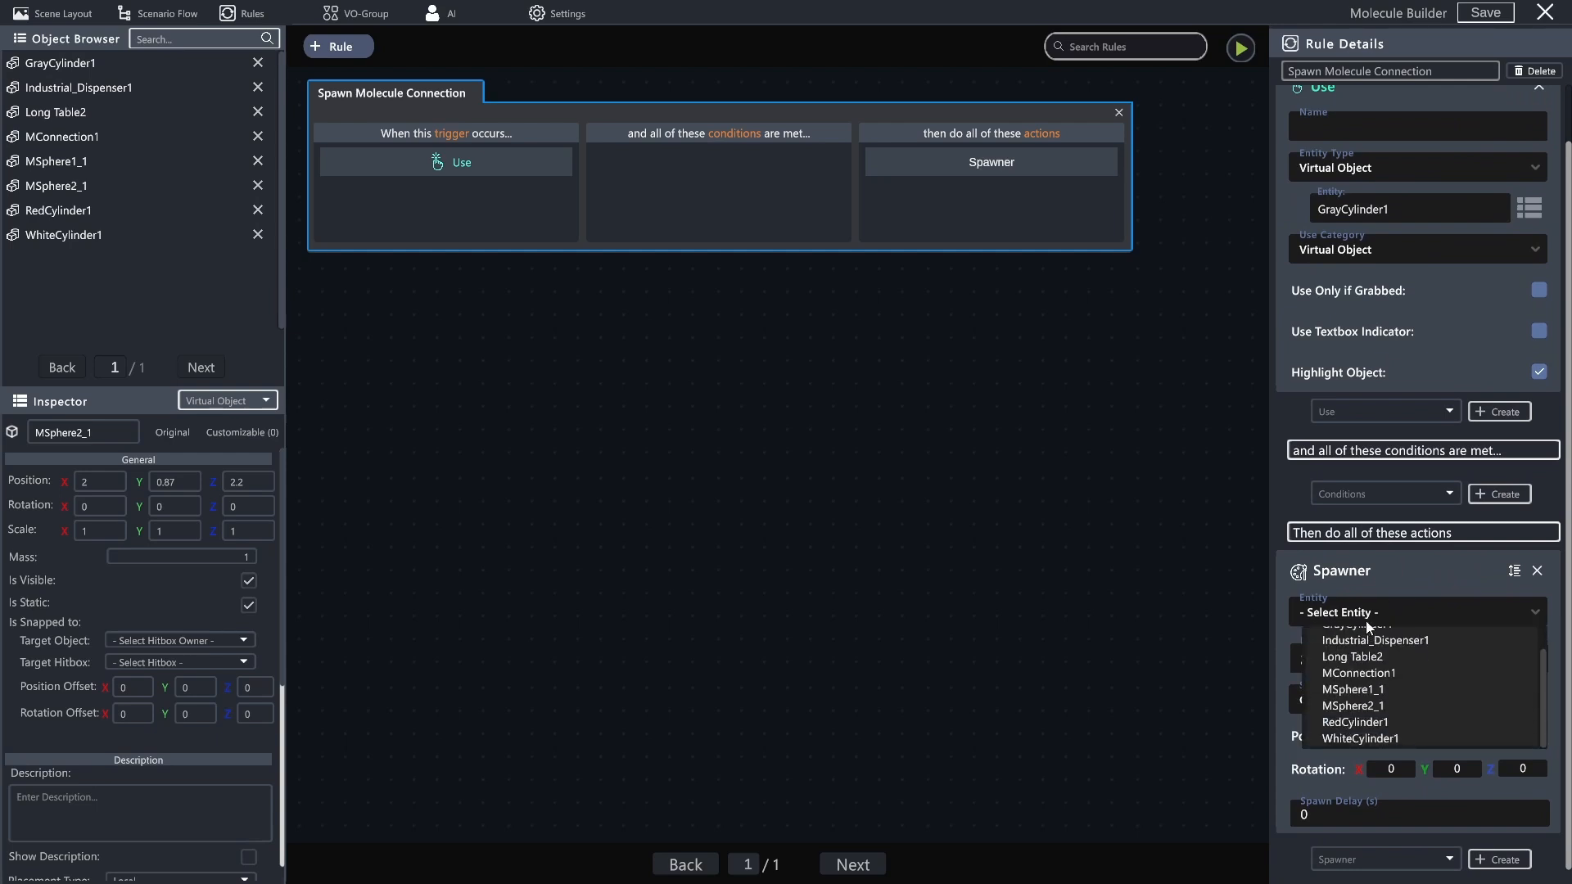
{"action": "left_click", "coordinate": [1363, 674]}
{"action": "left_click_drag", "start_coordinate": [1363, 632], "coordinate": [1351, 526]}
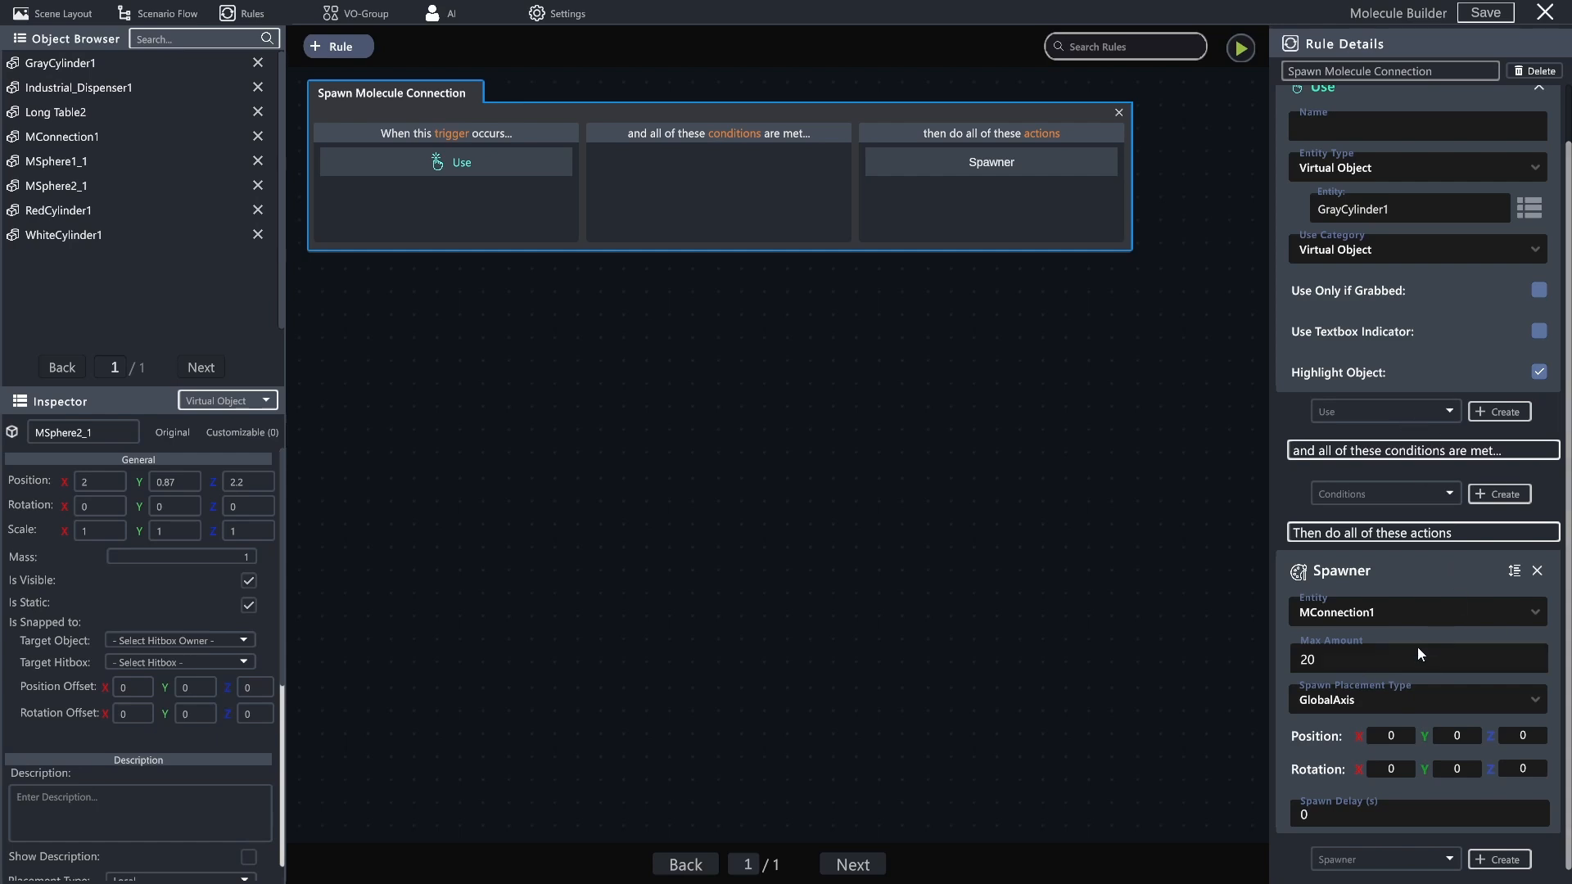
{"action": "left_click", "coordinate": [1349, 651]}
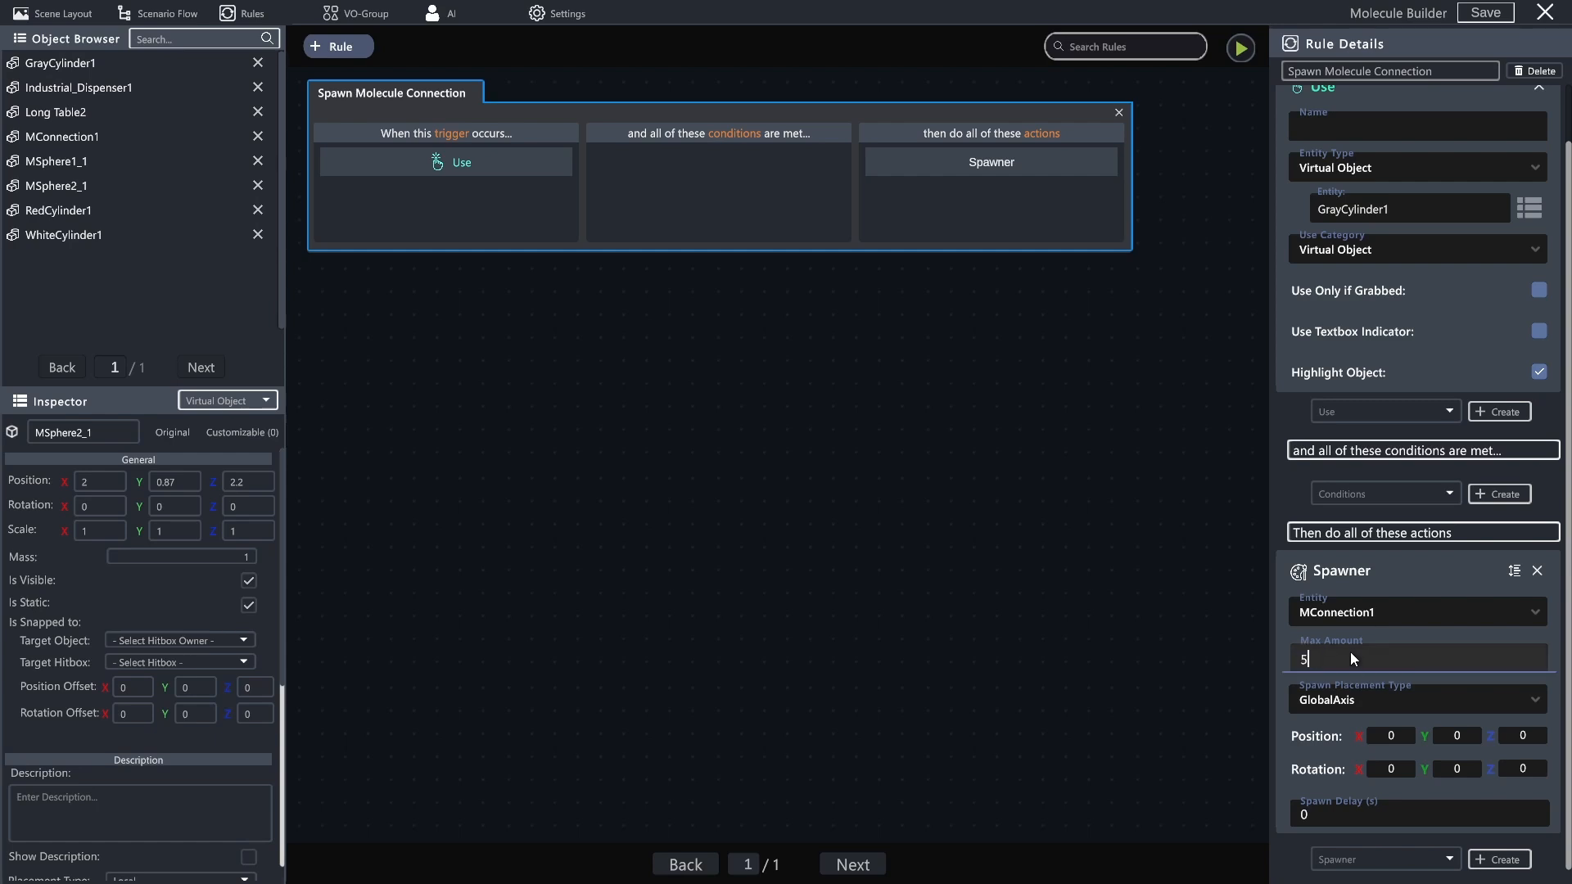
- Set the Spawner's spawn position in the Spawn Molecule Connection rule to X 2, Y 0.9, Z 2.2, matching MConnection1
{"action": "left_click", "coordinate": [1307, 571]}
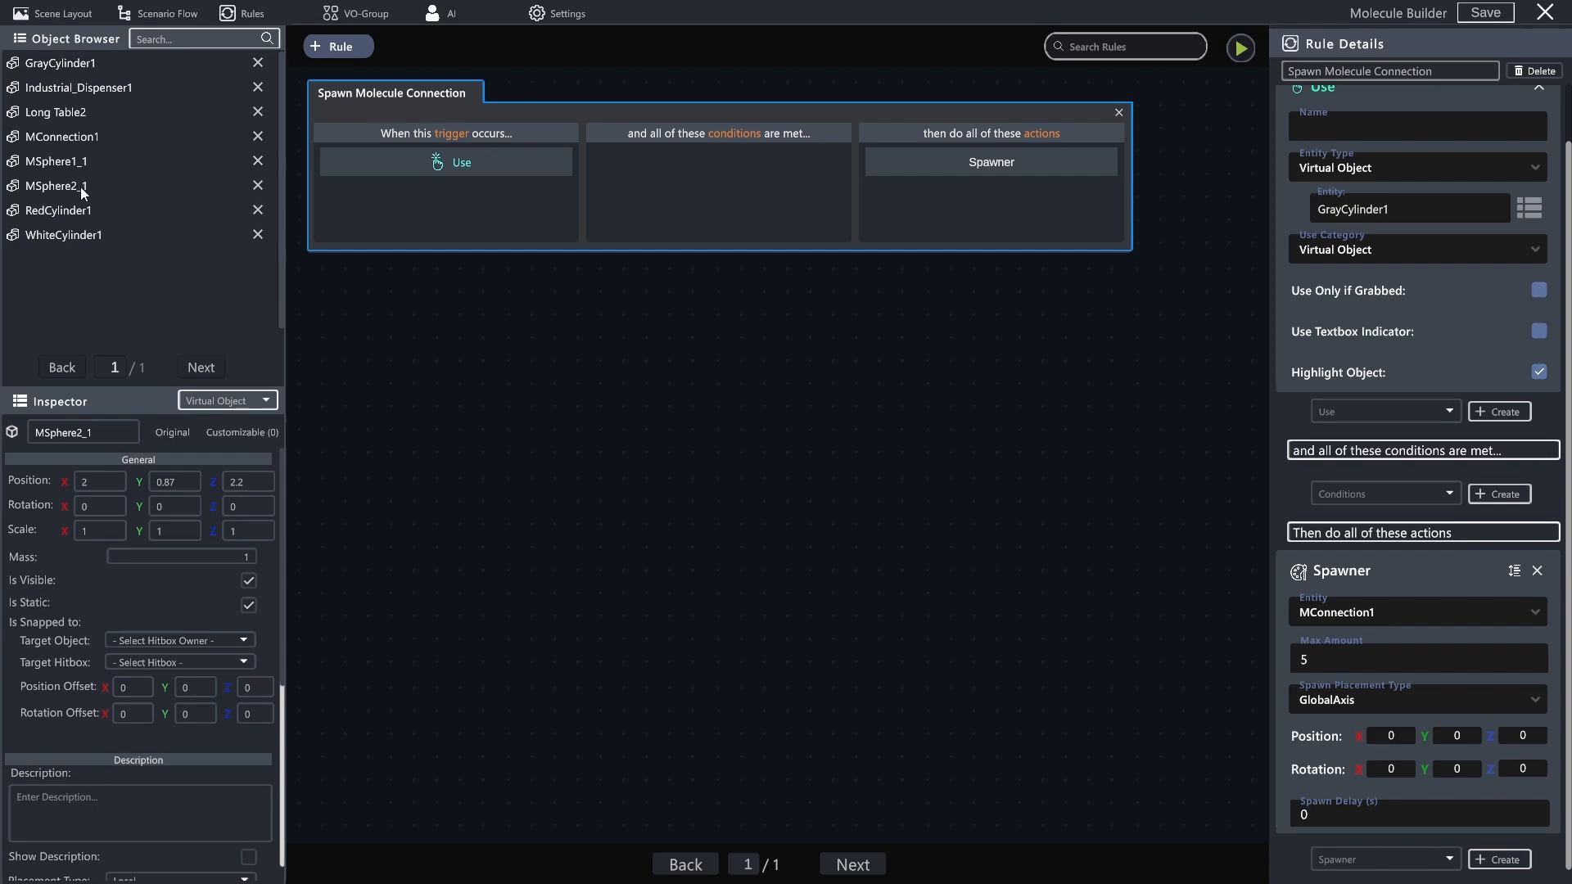
{"action": "left_click", "coordinate": [71, 138]}
{"action": "type", "text": "2"}
{"action": "left_click", "coordinate": [1461, 732]}
{"action": "type", "text": "0.9"}
{"action": "left_click", "coordinate": [1521, 736]}
{"action": "left_click", "coordinate": [1473, 788]}
- Add two new rules and name the first of them Spawn Molecule Sphere 1
{"action": "left_click", "coordinate": [337, 49]}
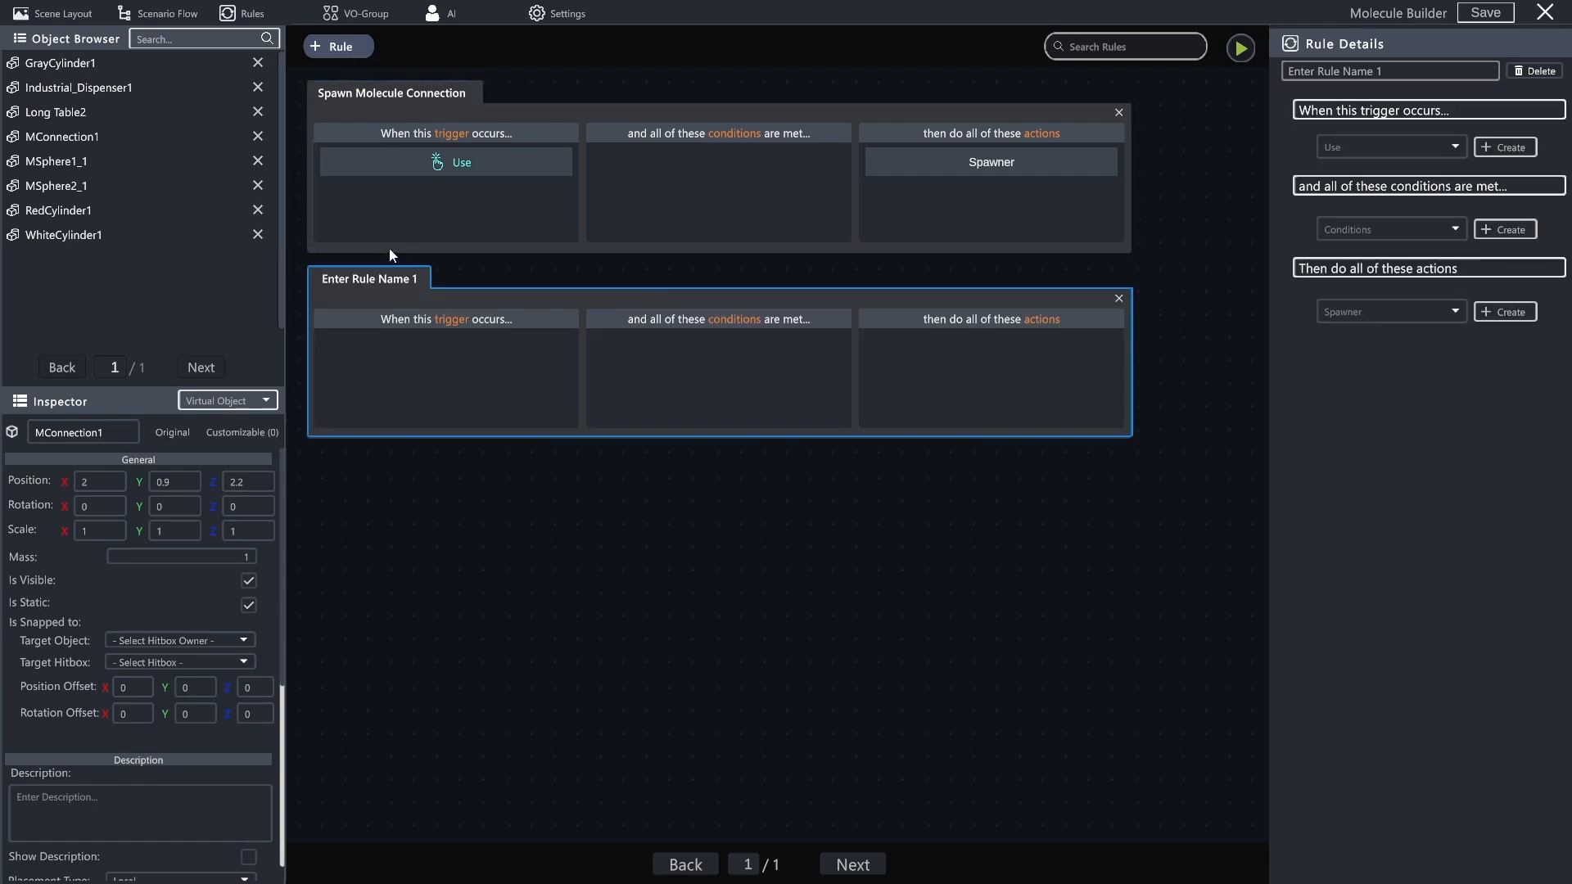
{"action": "left_click", "coordinate": [341, 42]}
{"action": "left_click", "coordinate": [369, 278]}
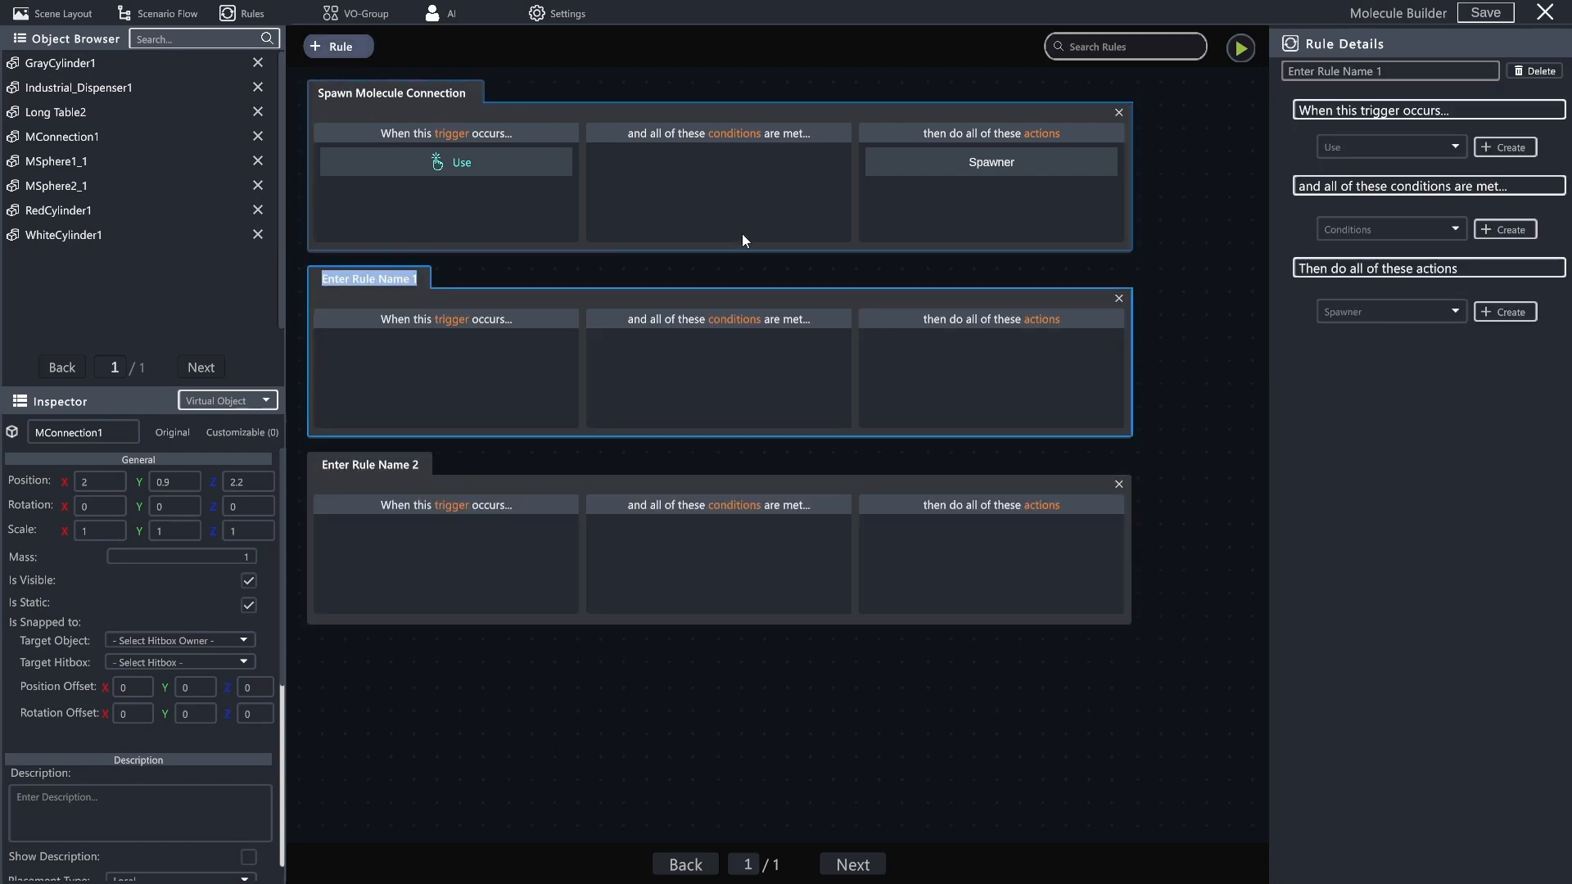
{"action": "type", "text": "Spa"}
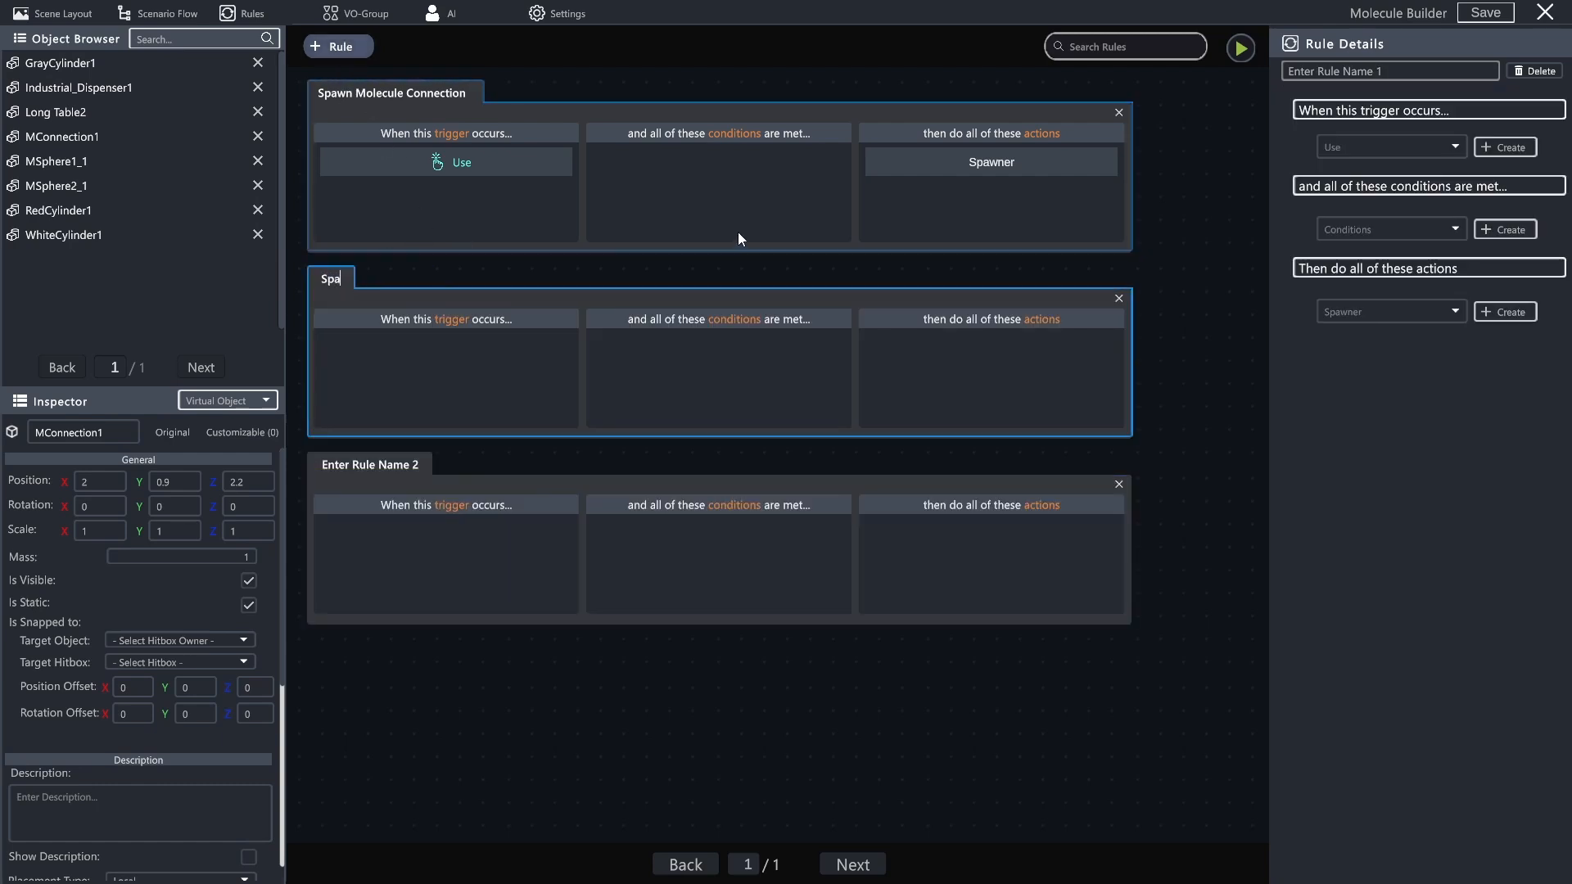
{"action": "type", "text": "wn M"}
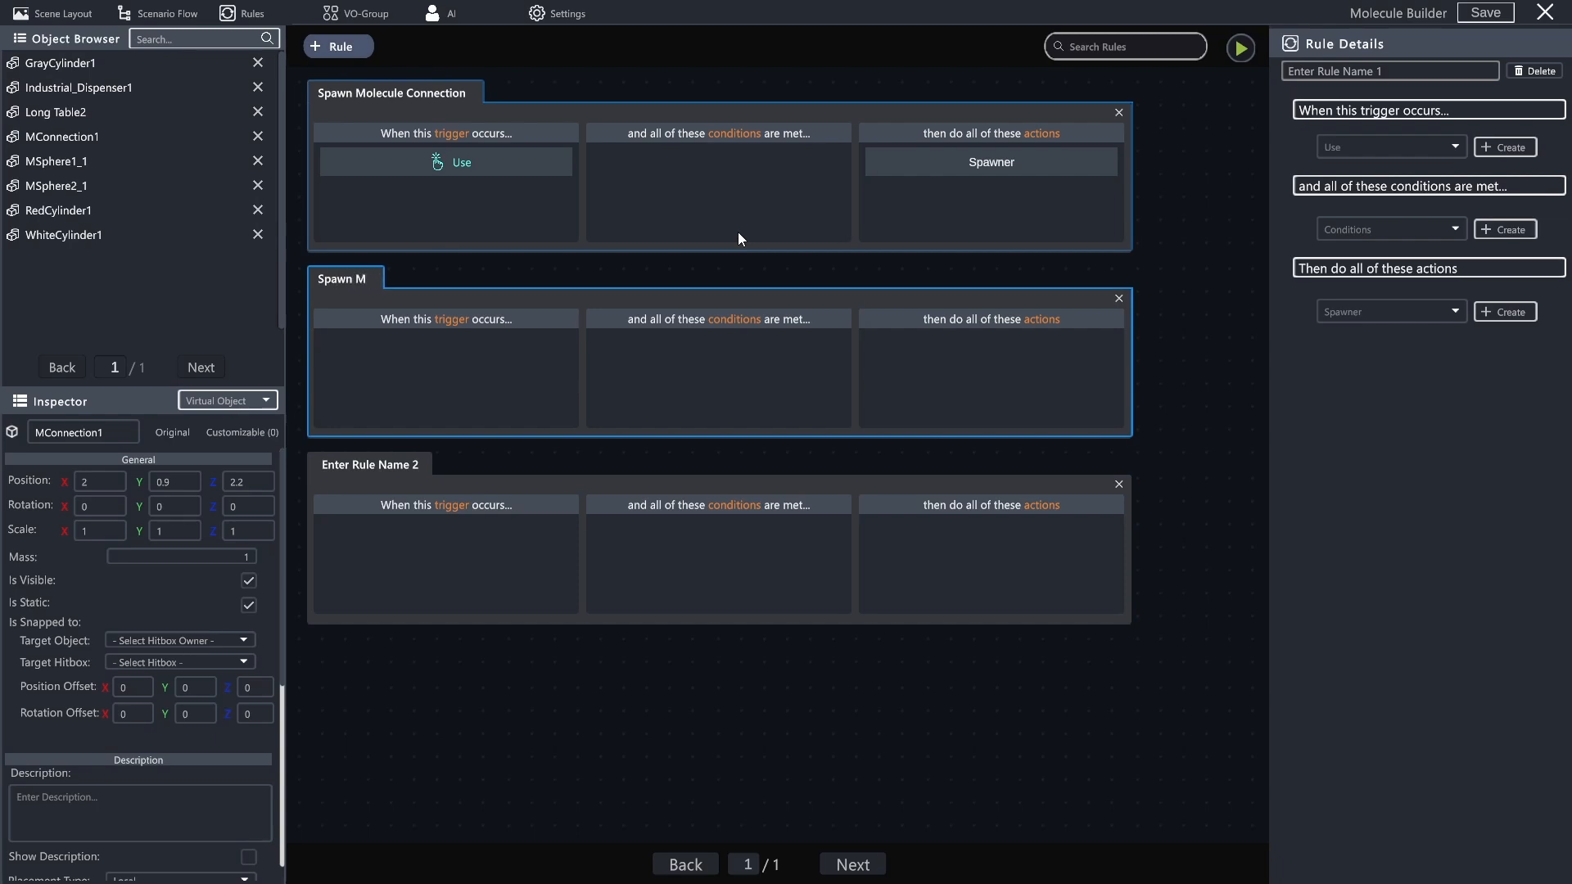
{"action": "type", "text": "olecule Sph"}
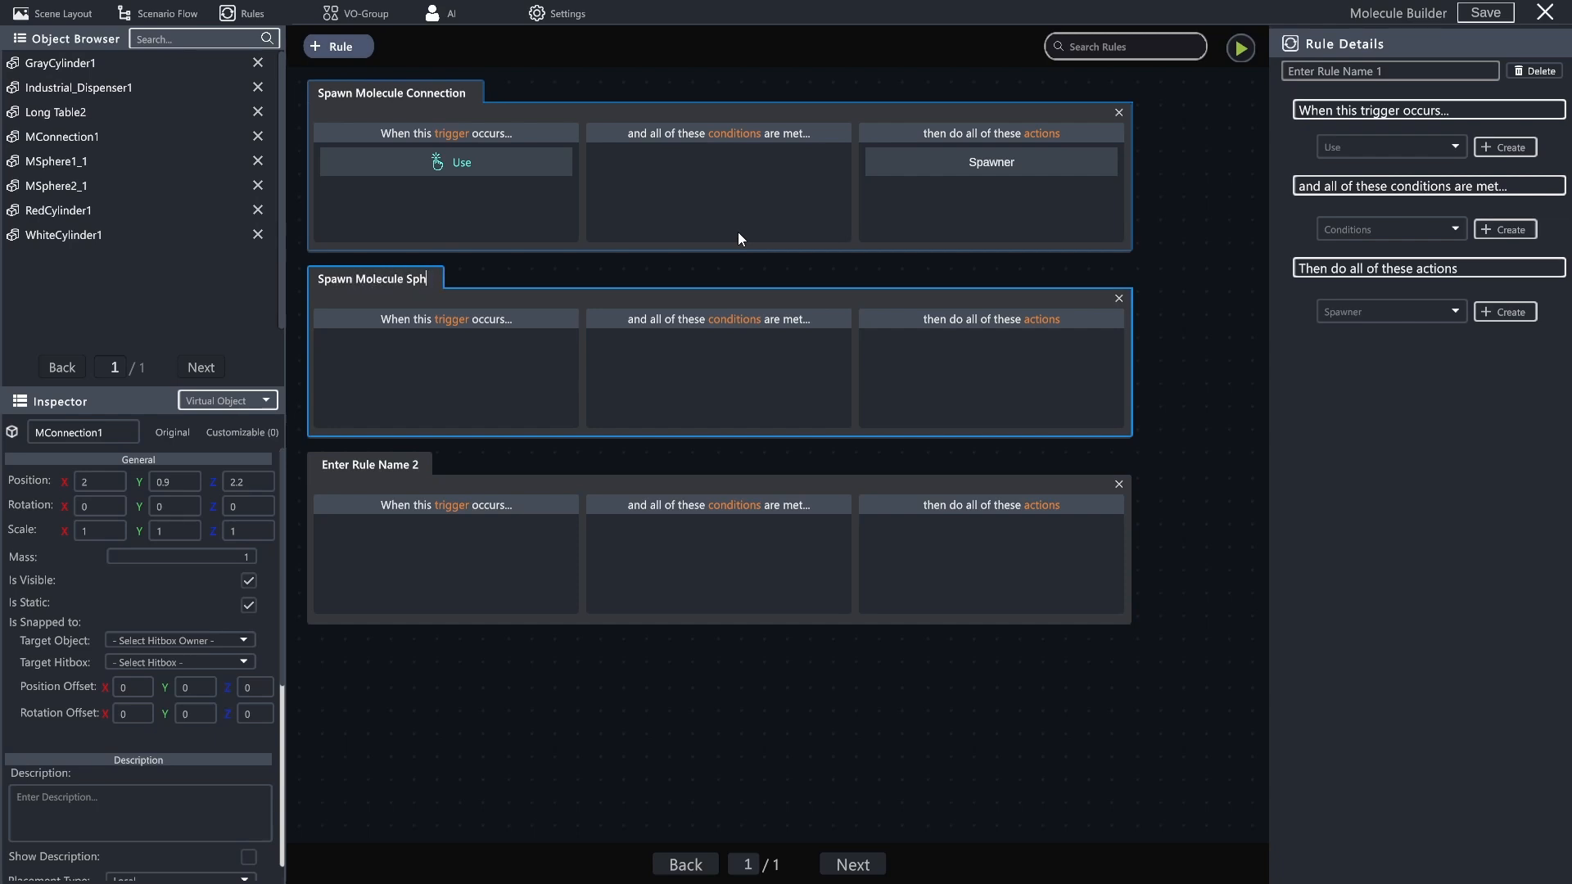
{"action": "type", "text": "ere 1"}
- Name the other new rule Spawn Molecule Sphere 2, reusing the first sphere rule's name
{"action": "key", "text": "ctrl+a"}
{"action": "key", "text": "ctrl+c"}
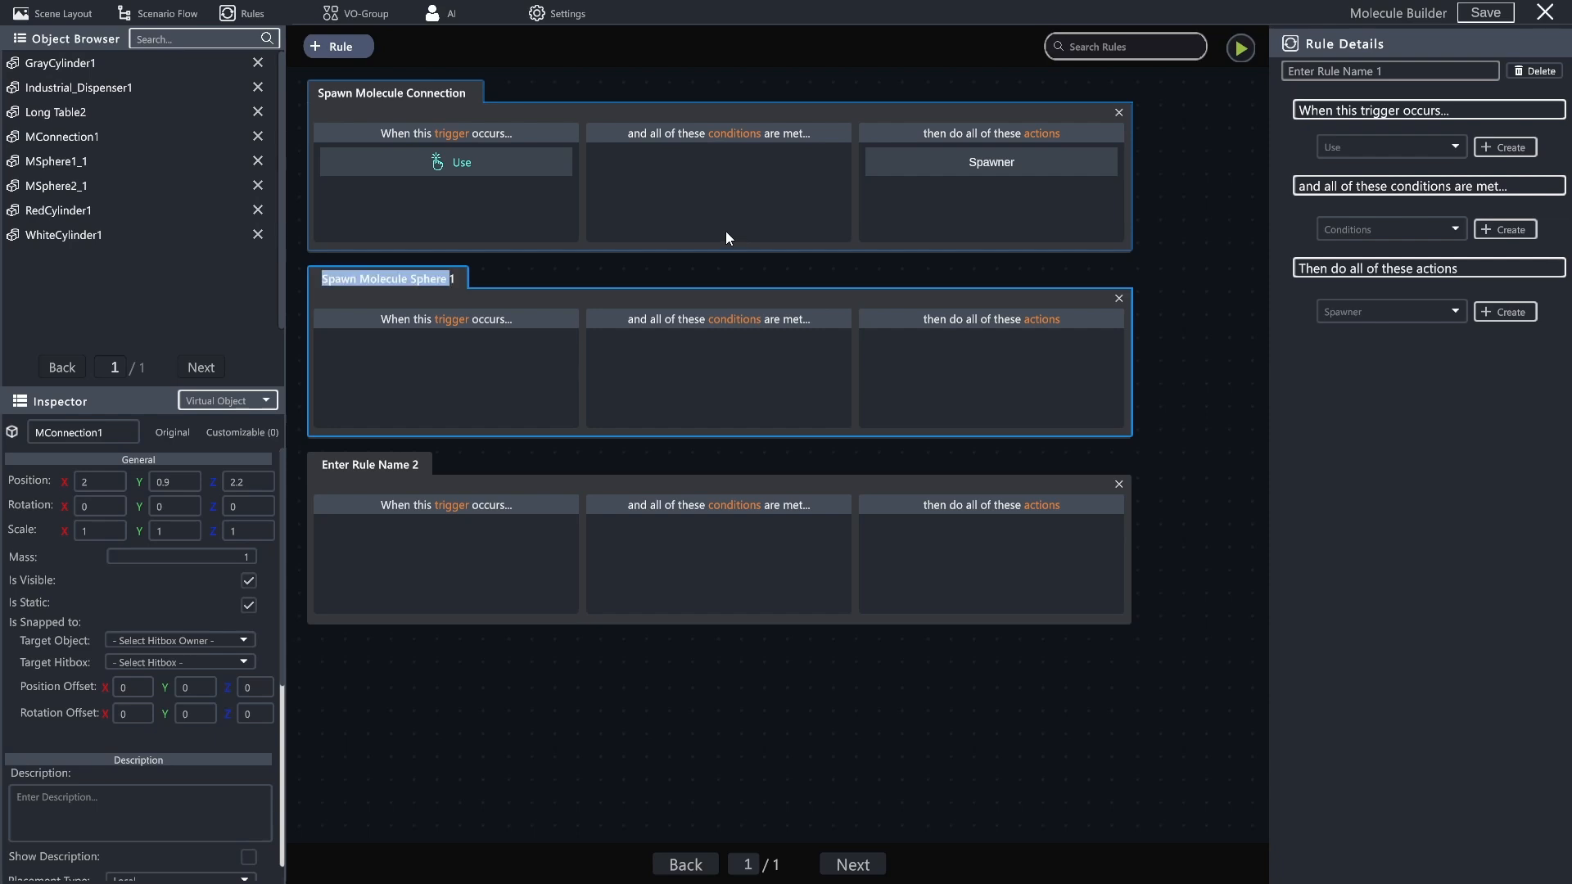
{"action": "left_click", "coordinate": [379, 456]}
{"action": "key", "text": "ctrl+v"}
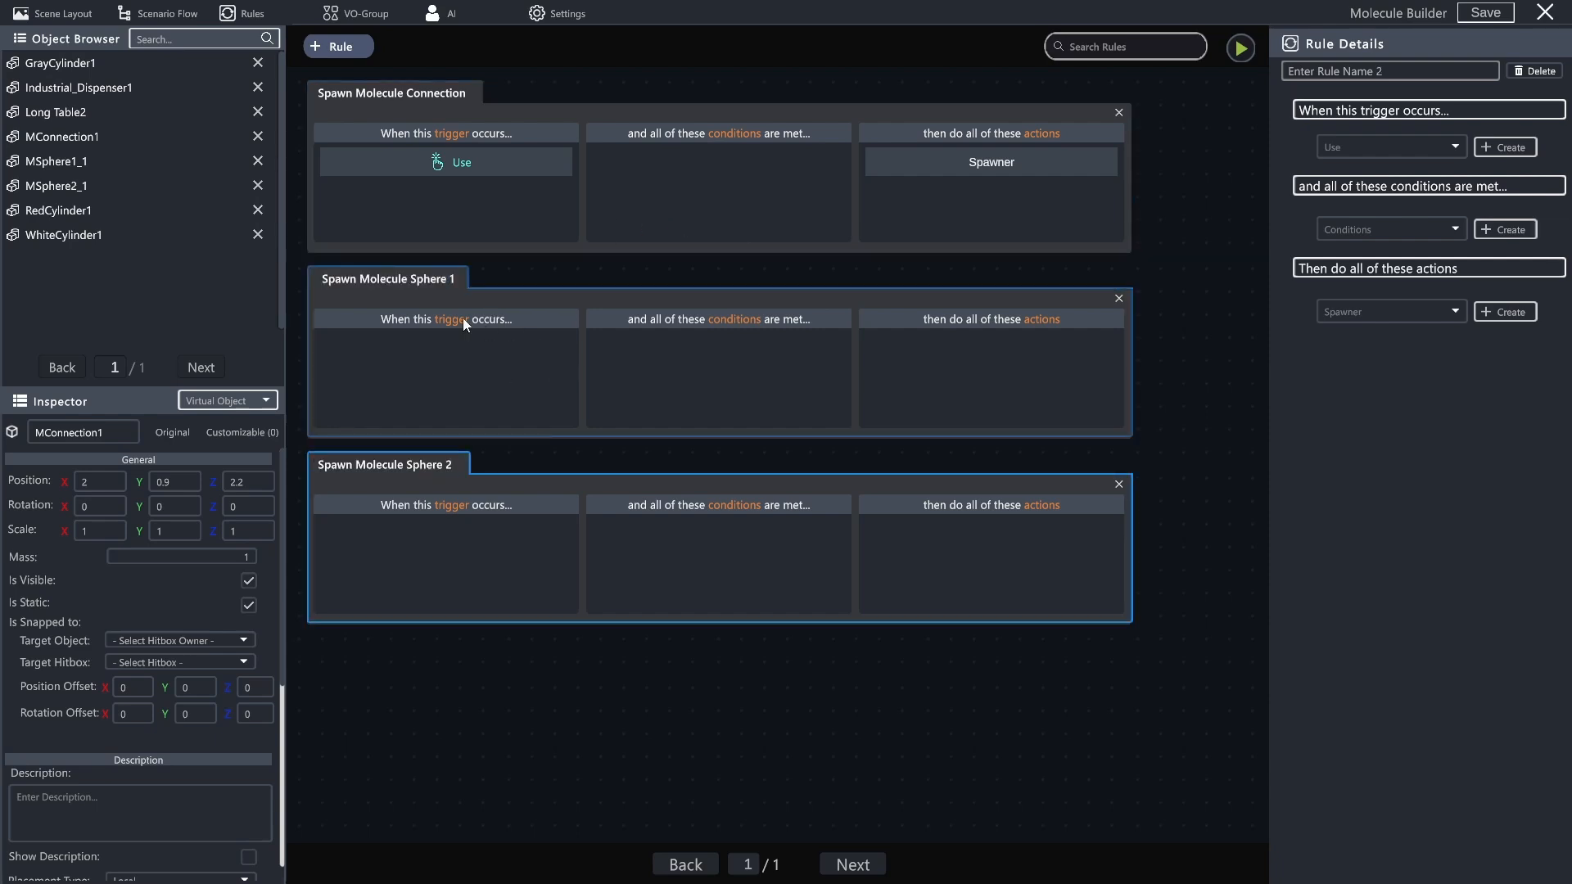
- Add a Use trigger to the Spawn Molecule Sphere 1 rule with RedCylinder1 as its virtual object entity
{"action": "left_click", "coordinate": [419, 280]}
{"action": "left_click", "coordinate": [1498, 146]}
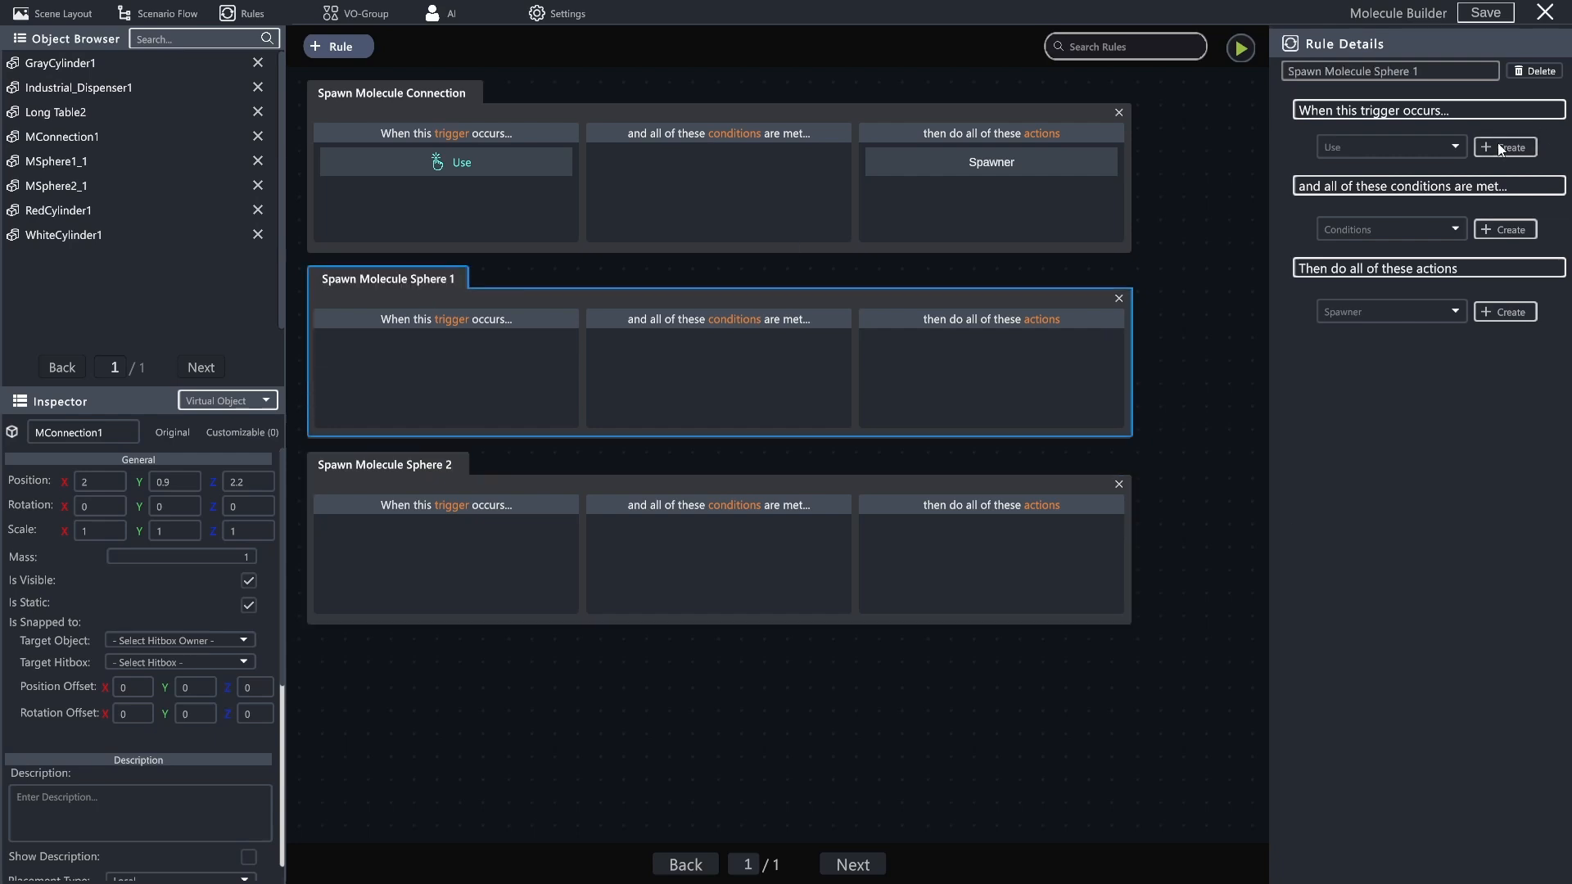
{"action": "left_click", "coordinate": [1534, 271]}
{"action": "scroll", "coordinate": [1494, 327], "scroll_direction": "down", "scroll_amount": 1}
{"action": "scroll", "coordinate": [1492, 291], "scroll_direction": "down", "scroll_amount": 2}
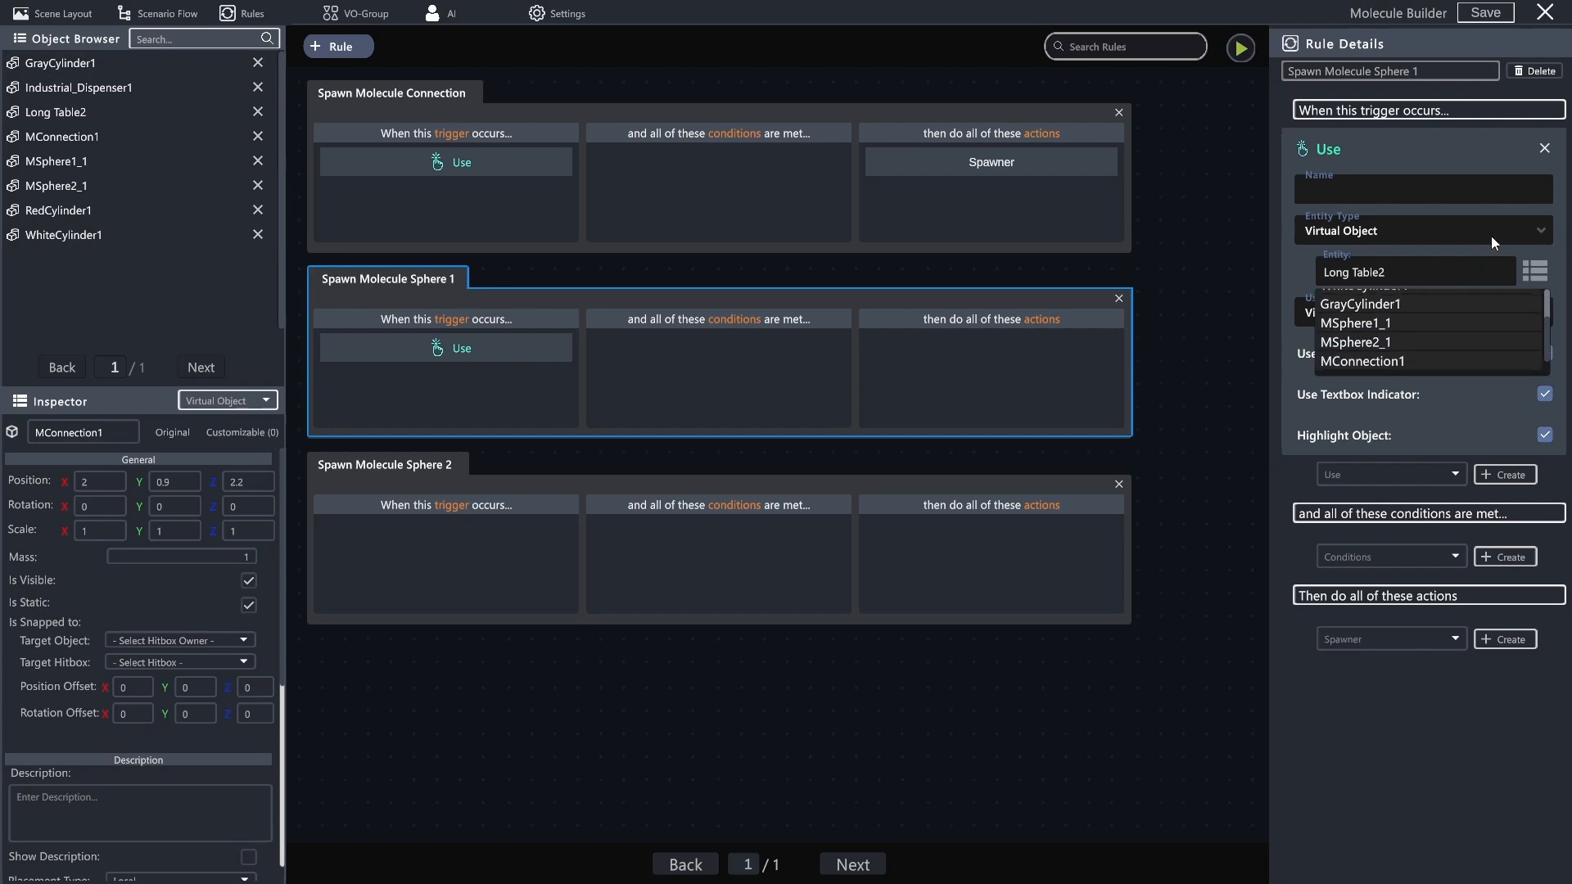
{"action": "scroll", "coordinate": [1490, 272], "scroll_direction": "up", "scroll_amount": 2}
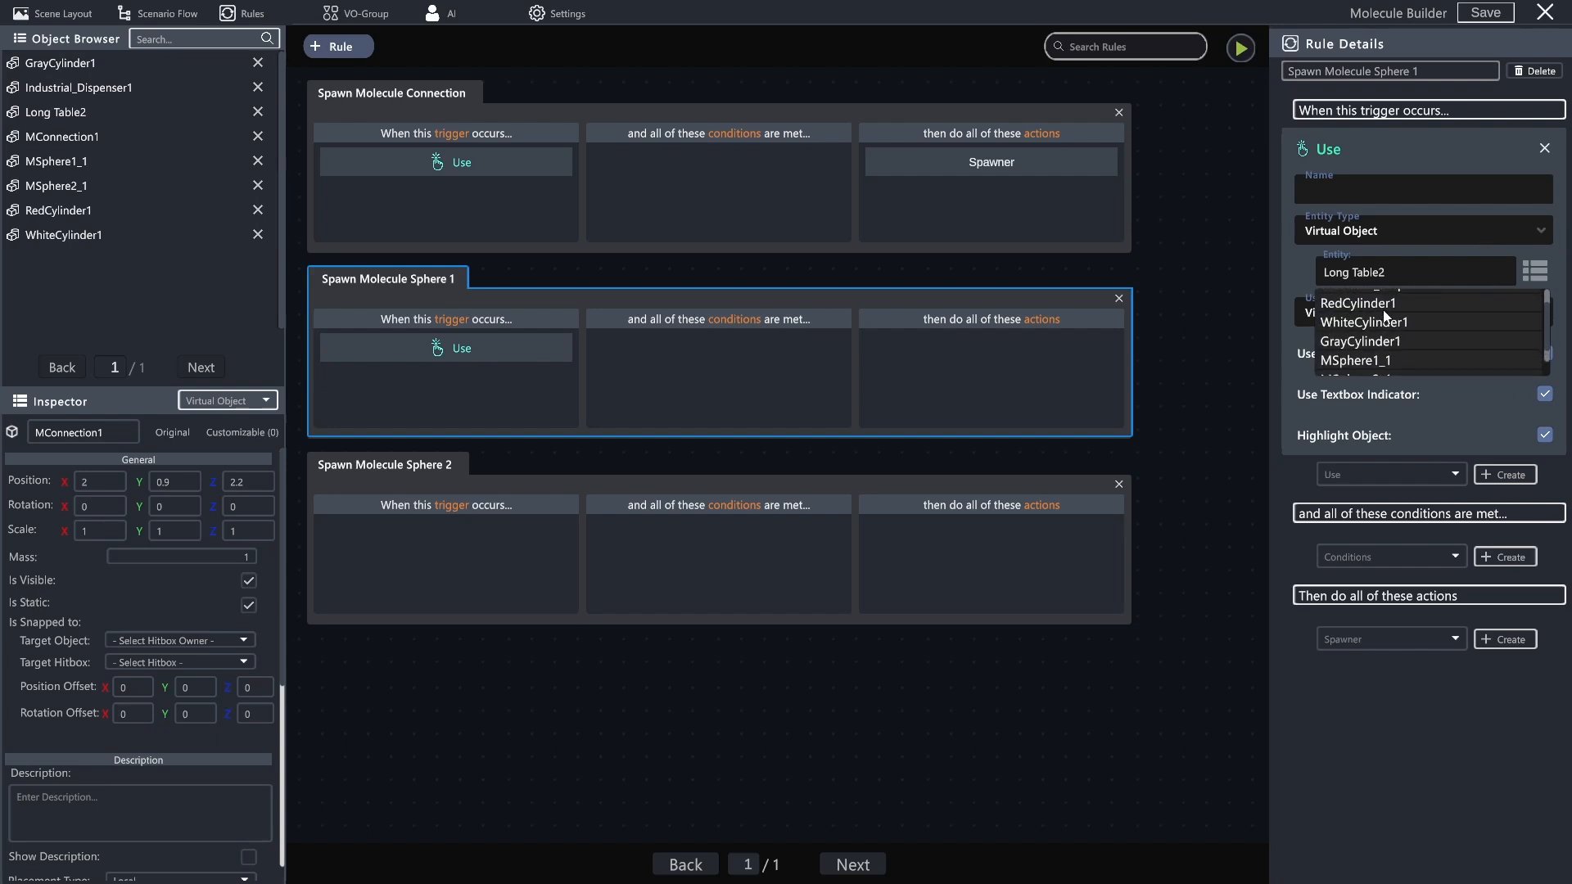
{"action": "left_click", "coordinate": [1379, 305]}
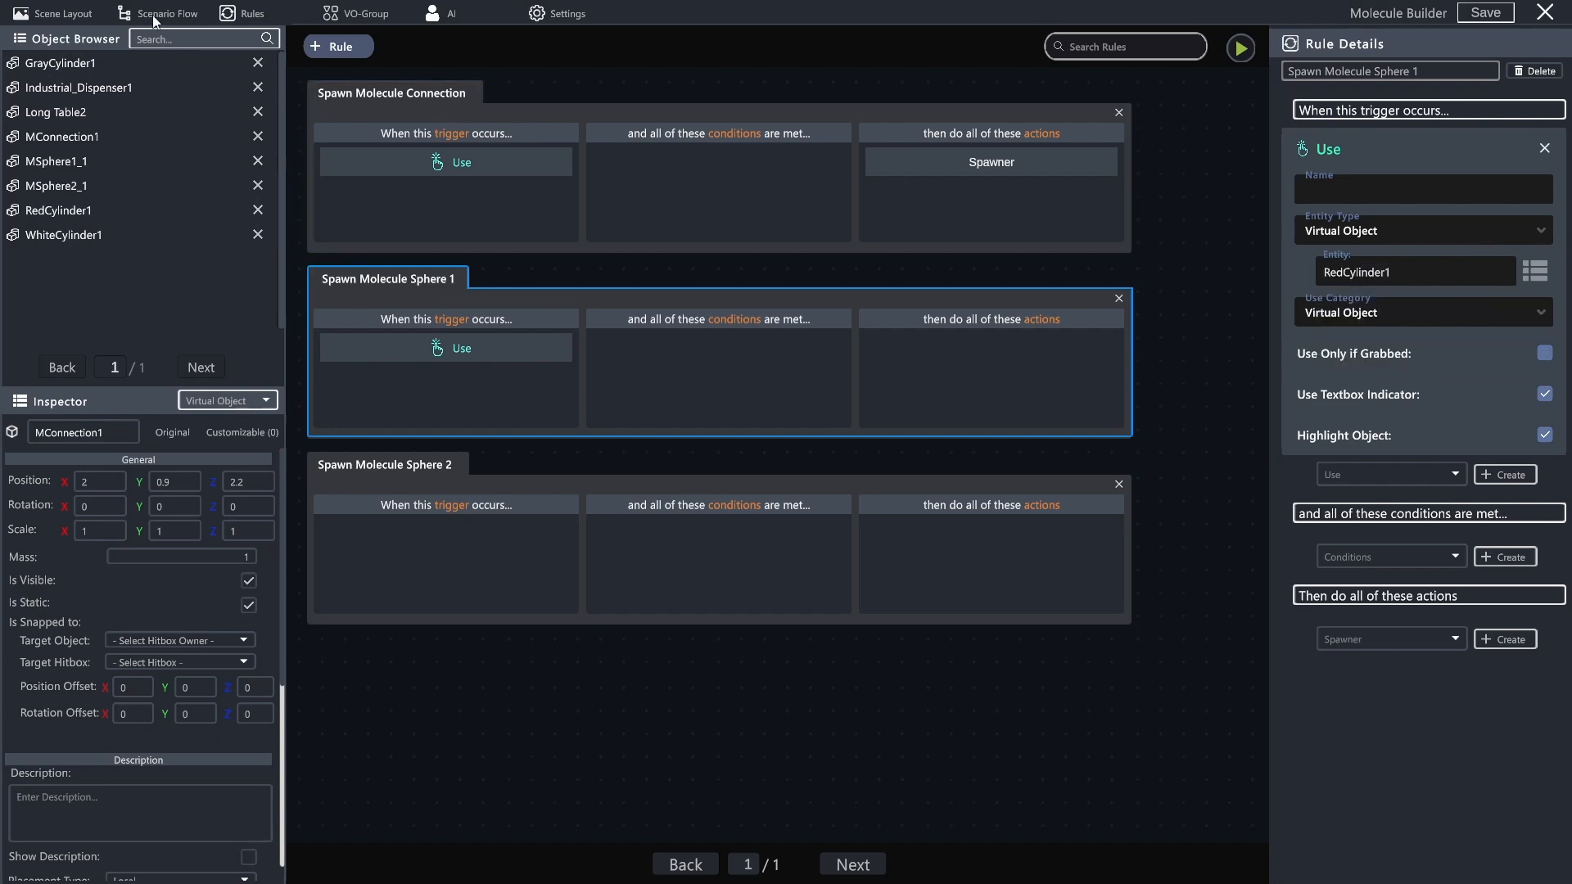
- Move MSphere1_1 forward out of the dispenser opening in the scene to about X 1.72, Z 2.19
{"action": "left_click", "coordinate": [62, 11]}
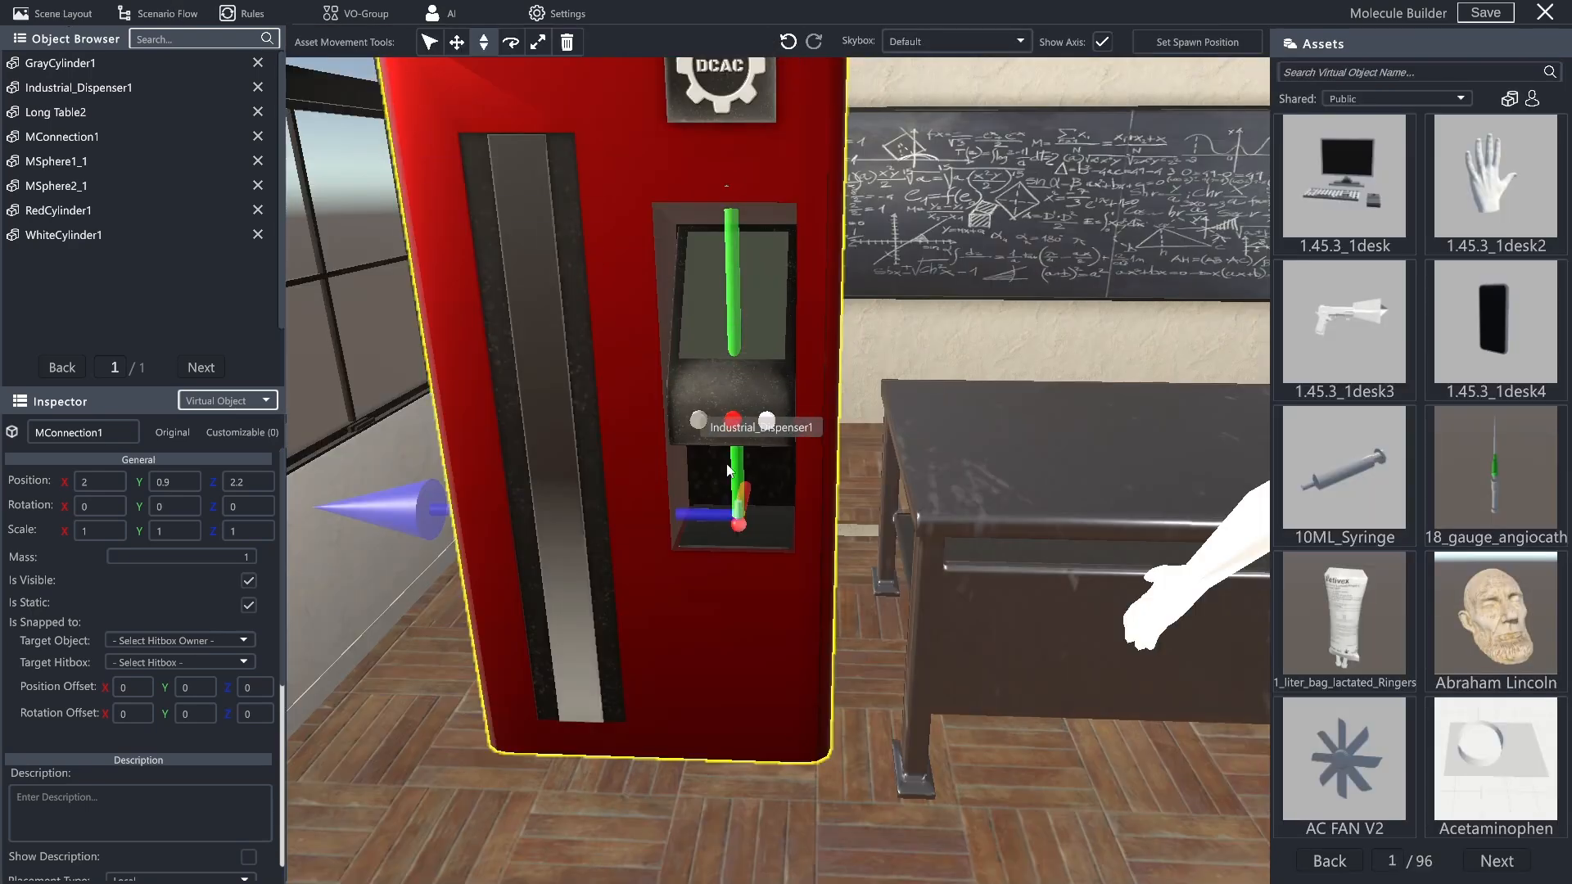
{"action": "left_click", "coordinate": [64, 162]}
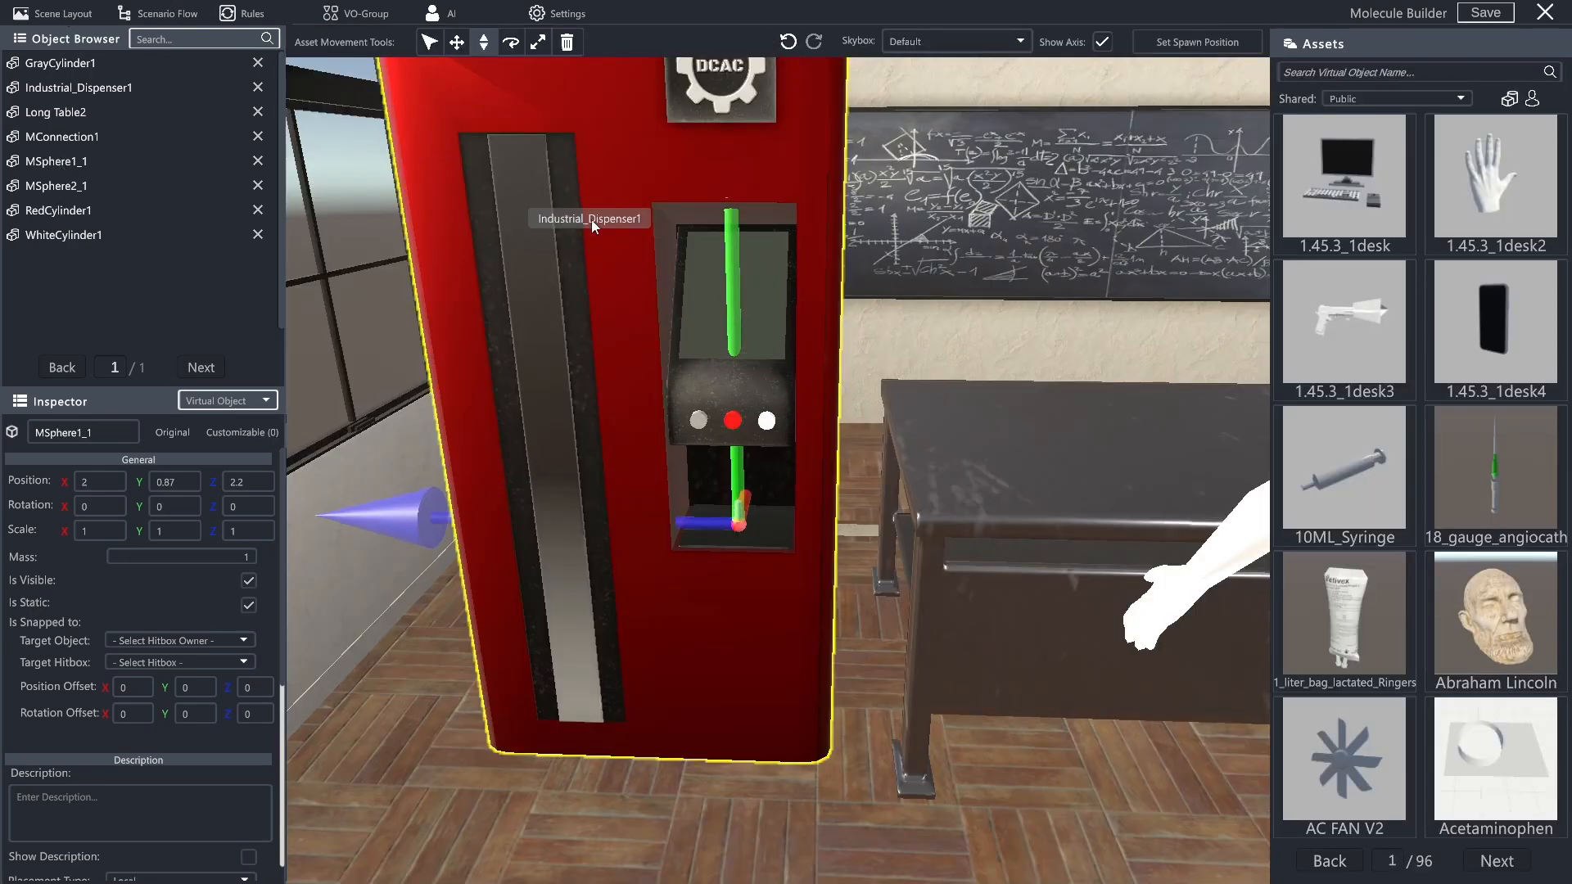
{"action": "left_click", "coordinate": [456, 43]}
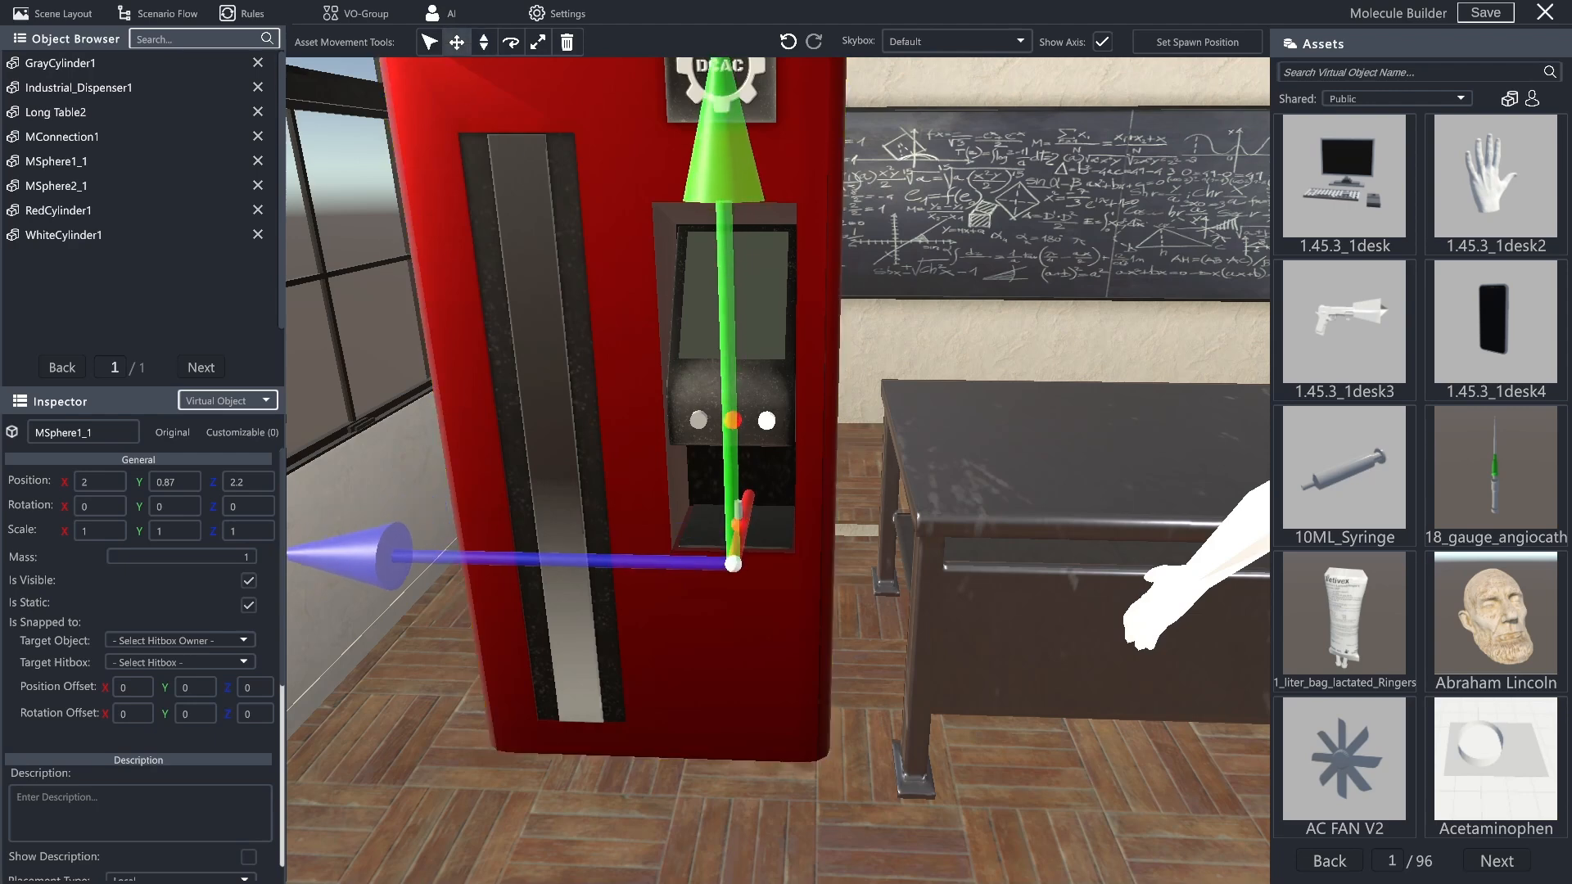
{"action": "left_click_drag", "start_coordinate": [743, 528], "coordinate": [744, 524]}
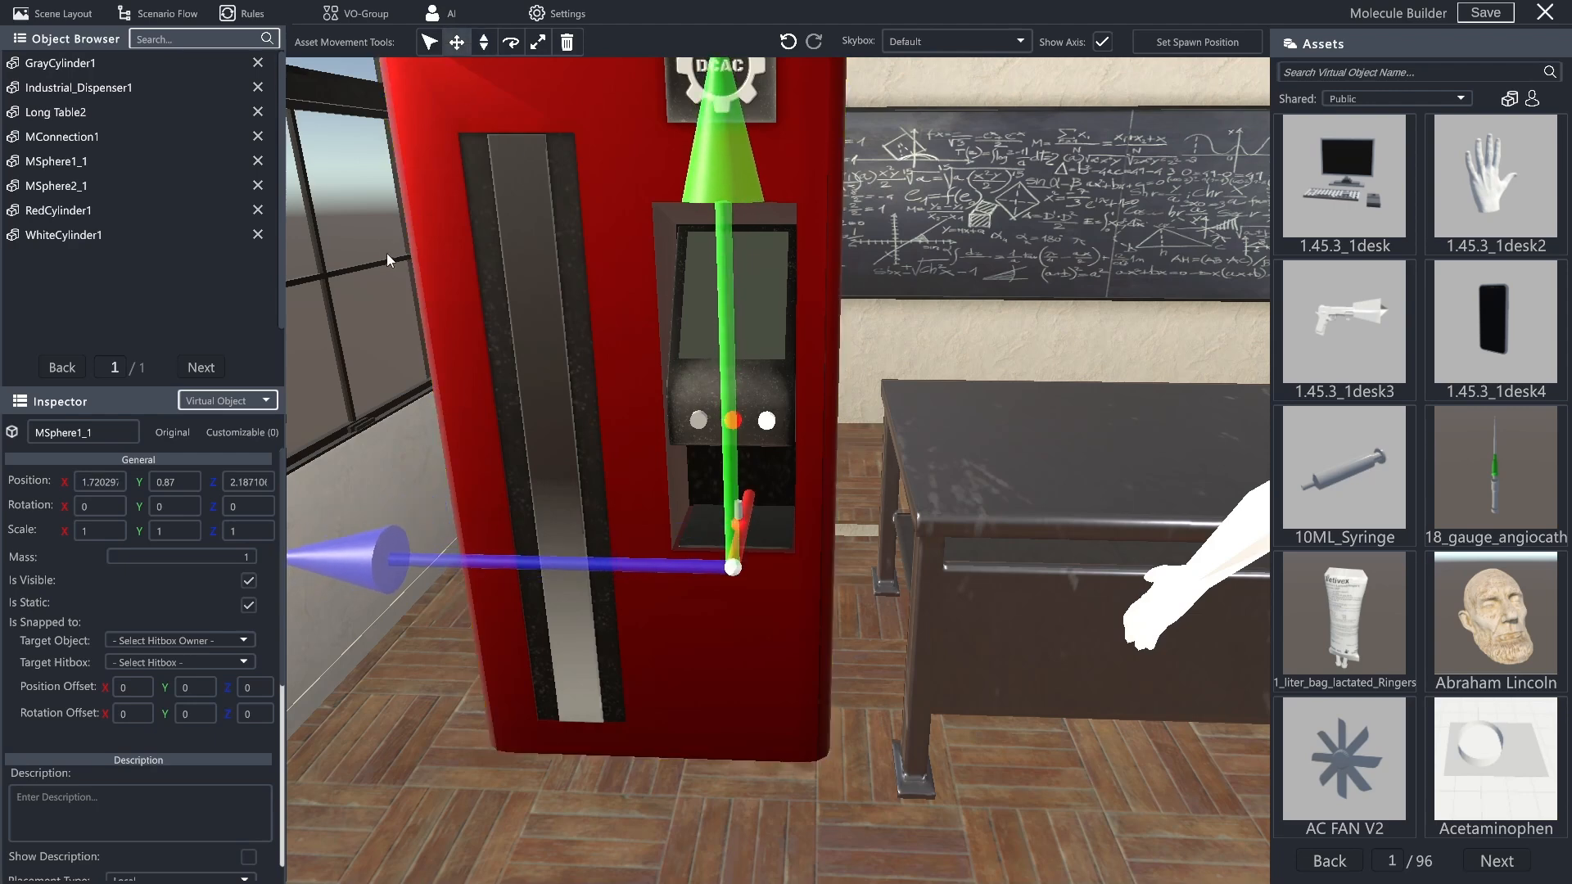
{"action": "left_click", "coordinate": [258, 12]}
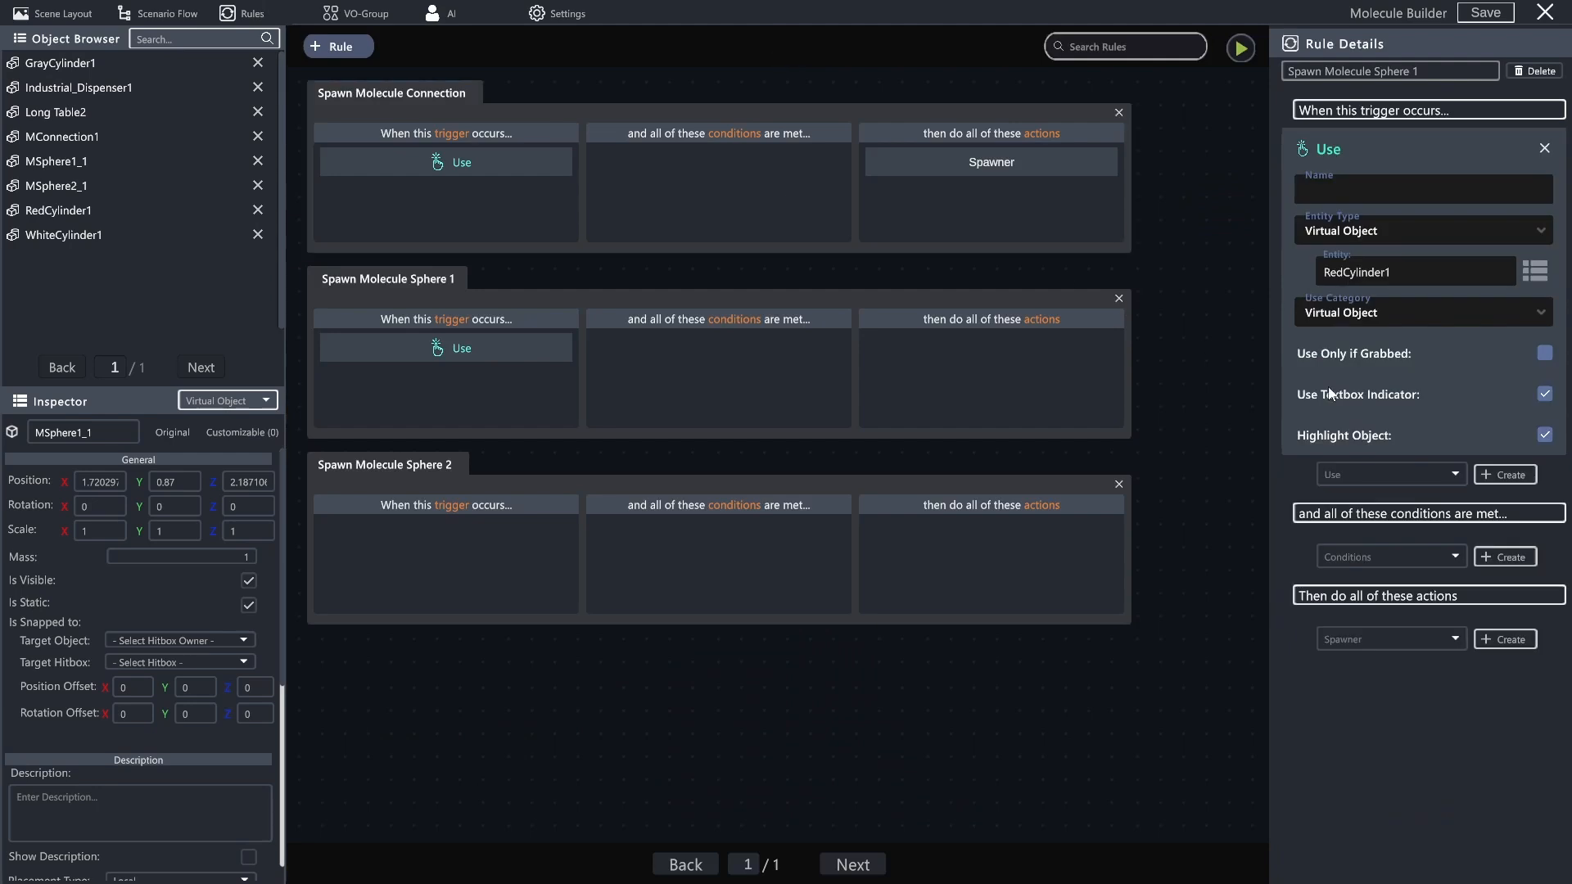
- Change the Spawn Molecule Sphere 1 Use trigger's entity to WhiteCylinder1 and turn off its textbox indicator
{"action": "left_click", "coordinate": [1534, 274]}
{"action": "scroll", "coordinate": [1409, 326], "scroll_direction": "down", "scroll_amount": 1}
{"action": "left_click", "coordinate": [1384, 314]}
{"action": "left_click", "coordinate": [1542, 395]}
- Add a Spawner action to the Spawn Molecule Sphere 1 rule with MSphere1_1 as its entity
{"action": "left_click", "coordinate": [1505, 639]}
{"action": "left_click", "coordinate": [1437, 681]}
{"action": "scroll", "coordinate": [1402, 734], "scroll_direction": "down", "scroll_amount": 1}
{"action": "left_click", "coordinate": [1389, 749]}
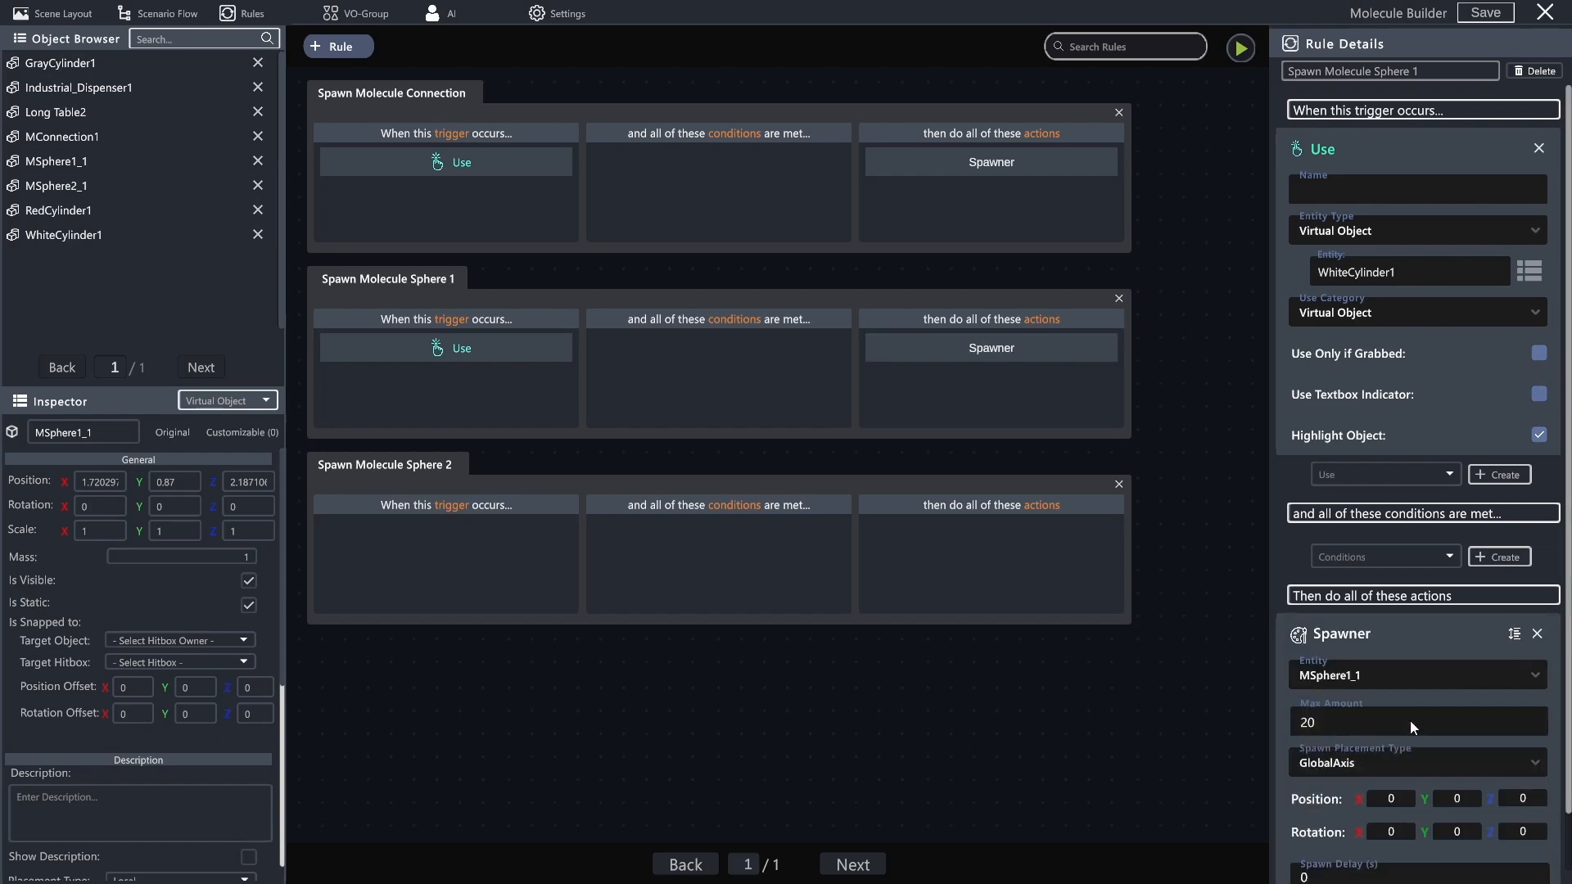
- Set the MSphere1_1 Spawner's spawn position to X 2, Y 0.87, Z 2.2, using MSphere2_1's position as reference
{"action": "scroll", "coordinate": [1376, 516], "scroll_direction": "down", "scroll_amount": 1}
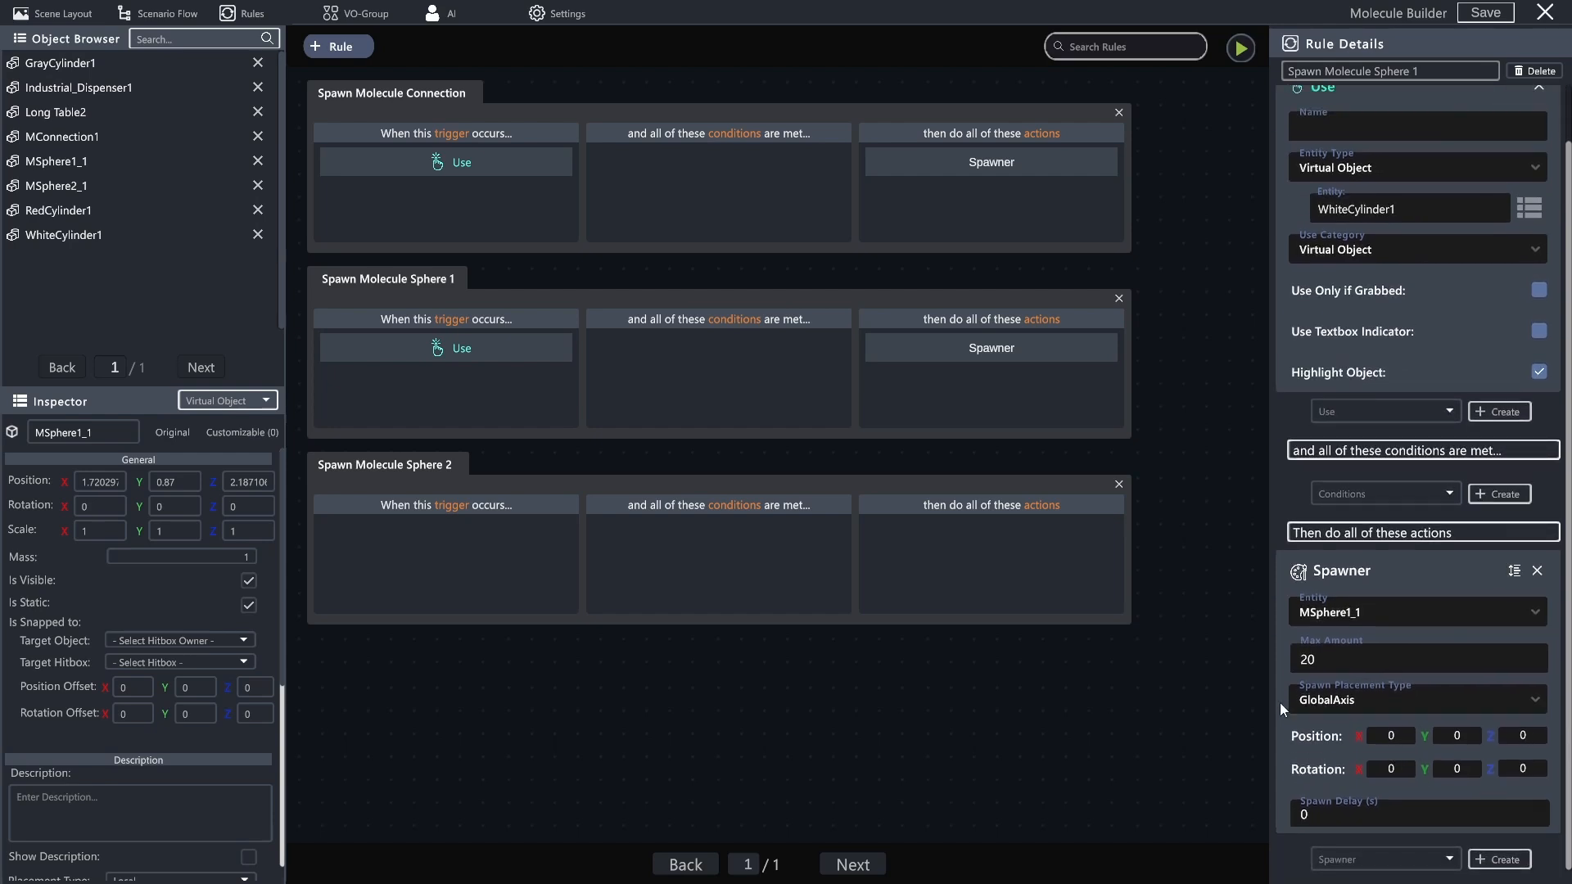
{"action": "left_click", "coordinate": [57, 185]}
{"action": "left_click", "coordinate": [1435, 729]}
{"action": "type", "text": ".87"}
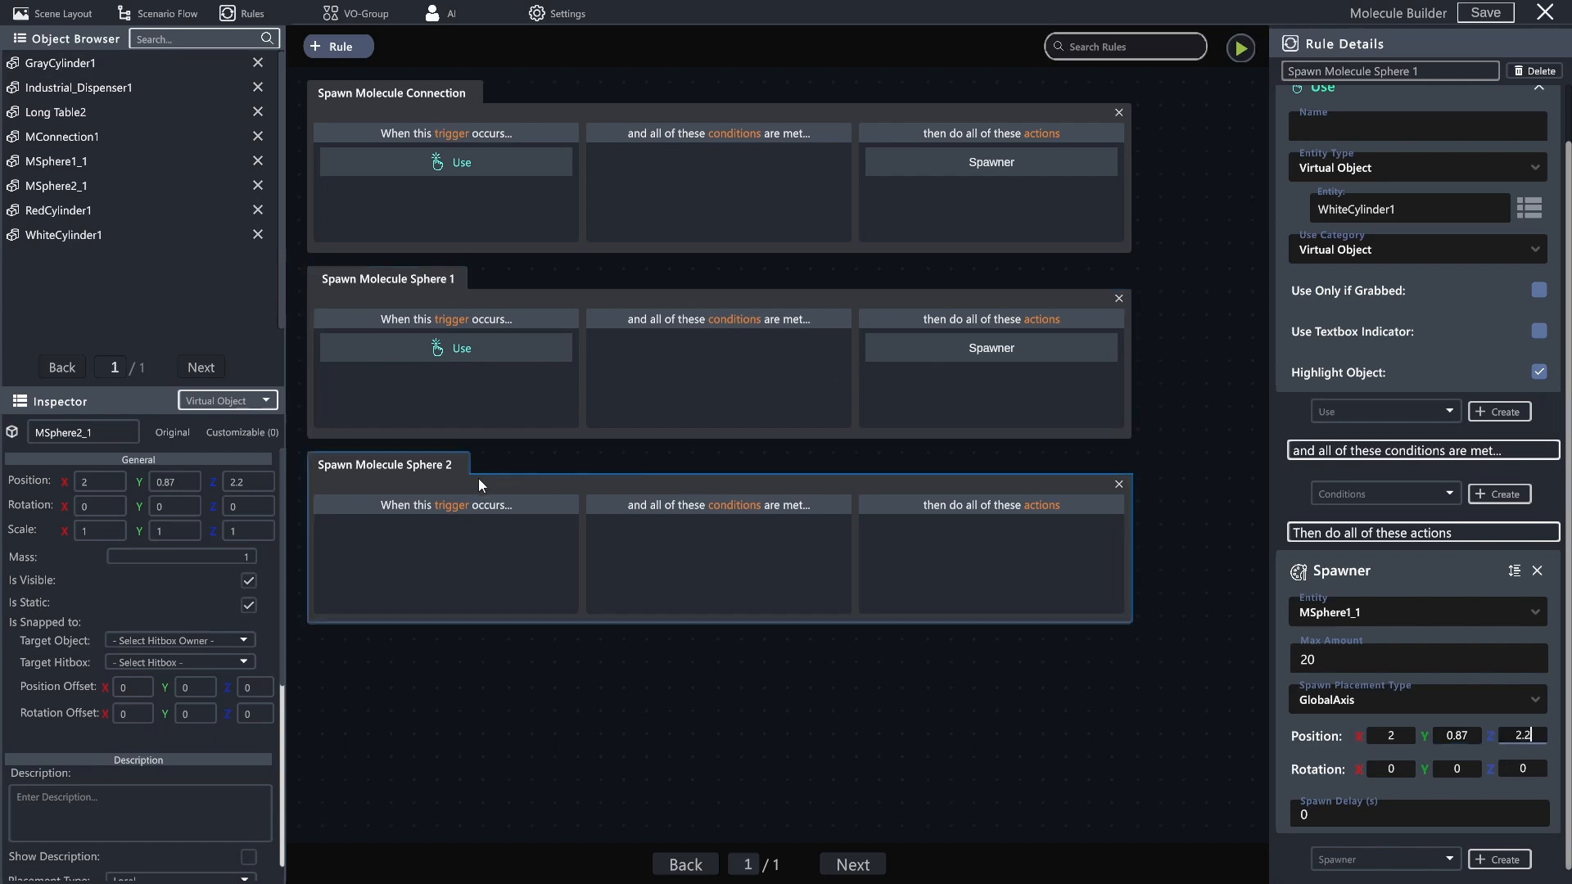
- Add a Use trigger for RedCylinder1 to the Spawn Molecule Sphere 2 rule, with the textbox indicator off
{"action": "left_click", "coordinate": [401, 480]}
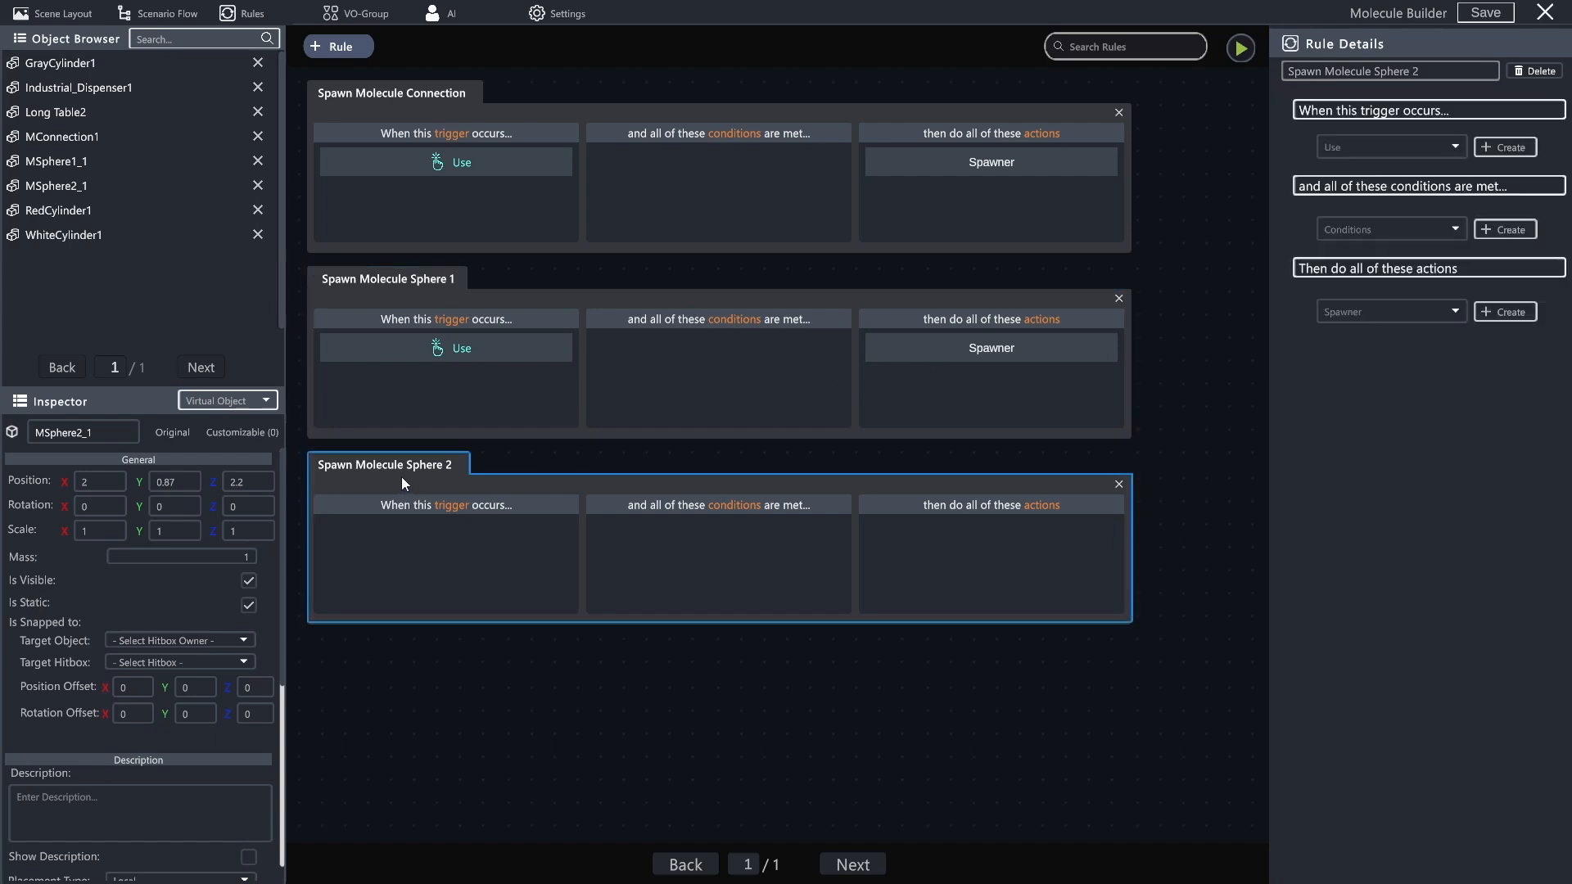
{"action": "left_click", "coordinate": [1510, 145]}
{"action": "left_click", "coordinate": [1532, 276]}
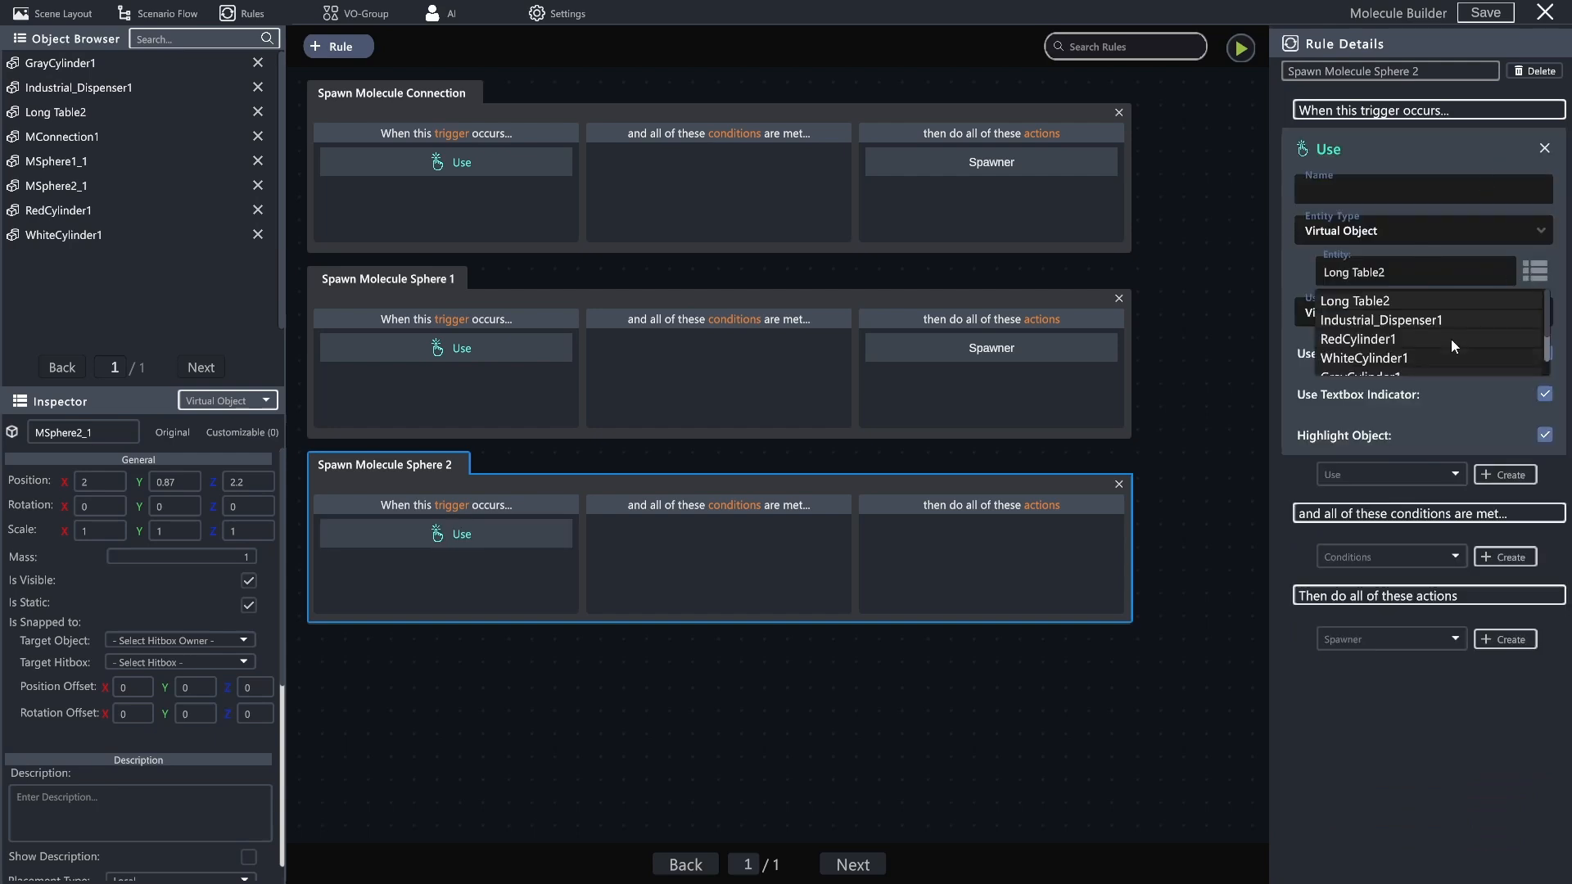
{"action": "left_click", "coordinate": [1377, 321]}
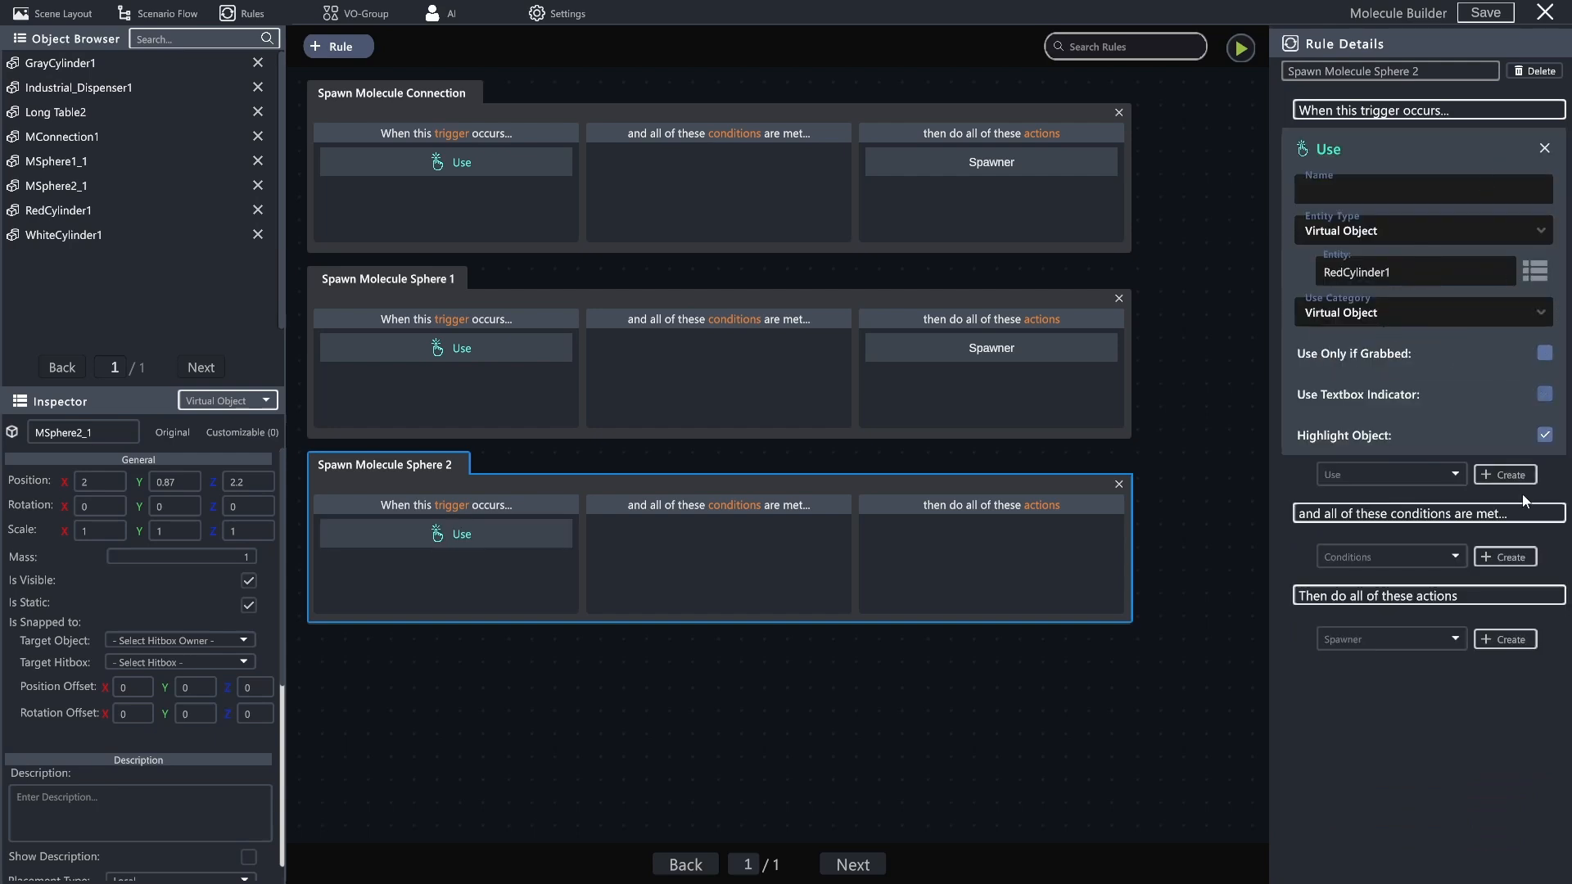
- Add a Spawner action for MSphere2_1 to the Spawn Molecule Sphere 2 rule, with spawn position X 2, Y 0.87, Z 2.2
{"action": "left_click", "coordinate": [1505, 640]}
{"action": "left_click", "coordinate": [1400, 684]}
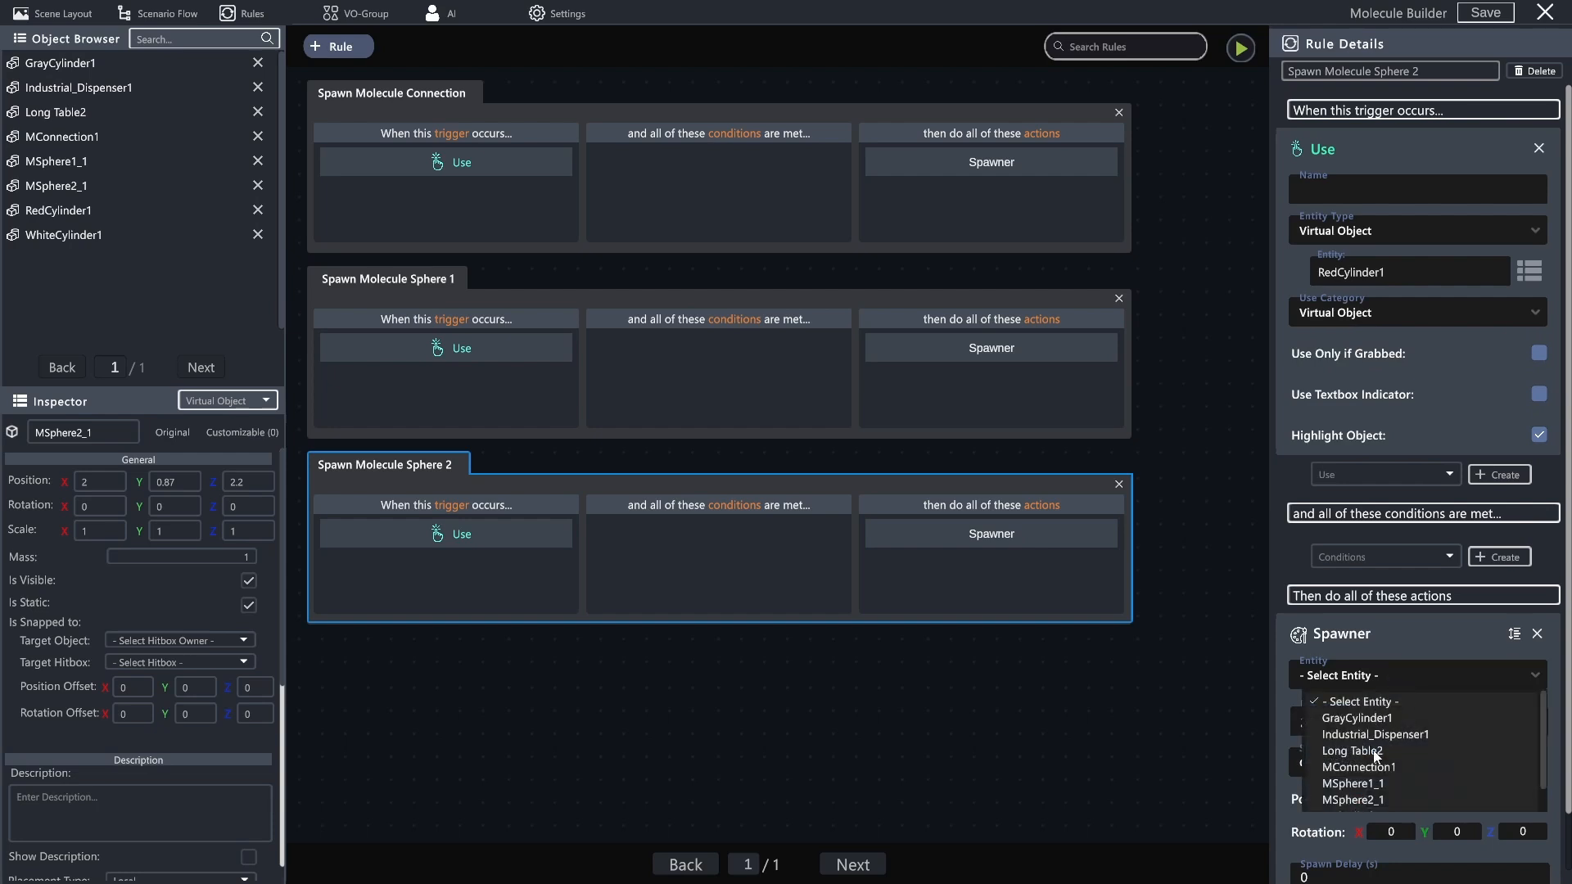
{"action": "left_click", "coordinate": [1377, 798]}
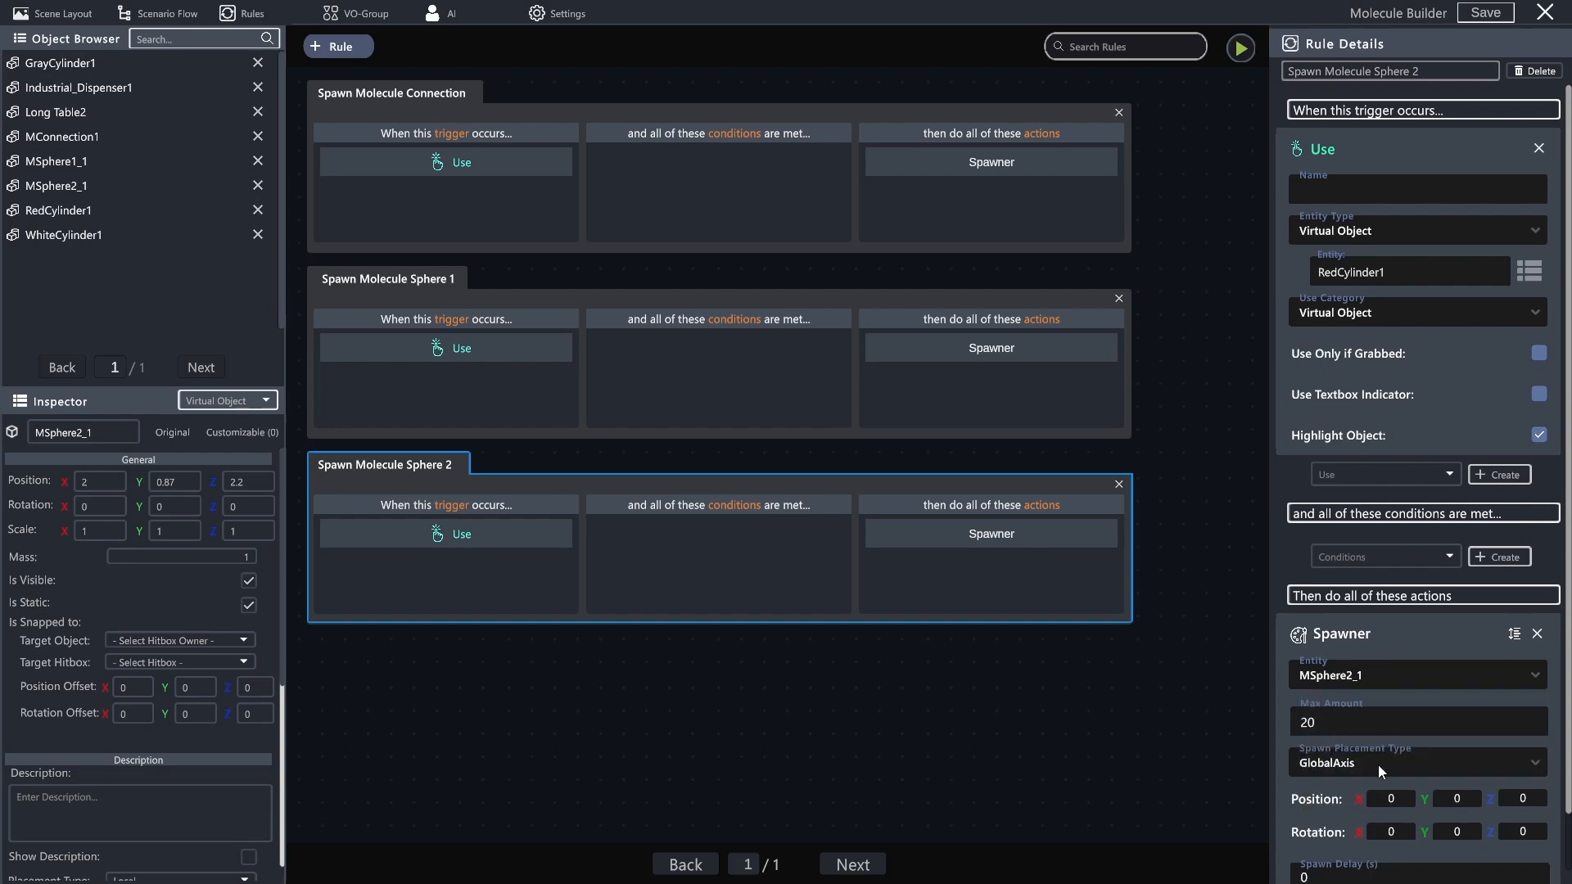
{"action": "scroll", "coordinate": [1384, 655], "scroll_direction": "down", "scroll_amount": 2}
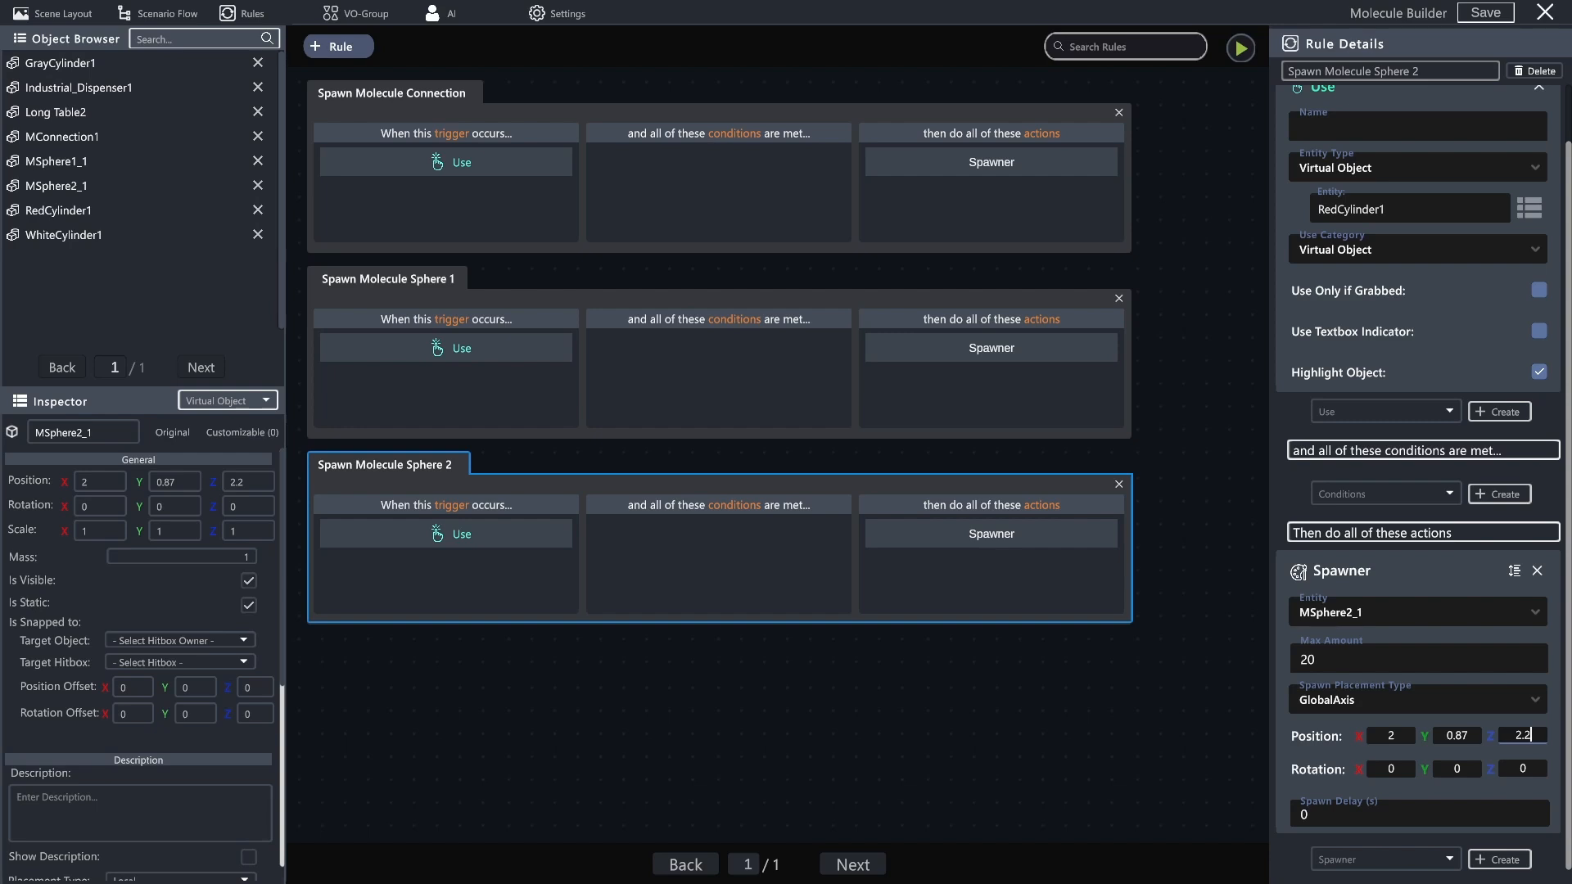
{"action": "scroll", "coordinate": [1372, 416], "scroll_direction": "down", "scroll_amount": 1}
{"action": "scroll", "coordinate": [1372, 416], "scroll_direction": "up", "scroll_amount": 1}
- Set the maximum amount of the Spawner in the Spawn Molecule Connection rule to 10
{"action": "left_click", "coordinate": [378, 287]}
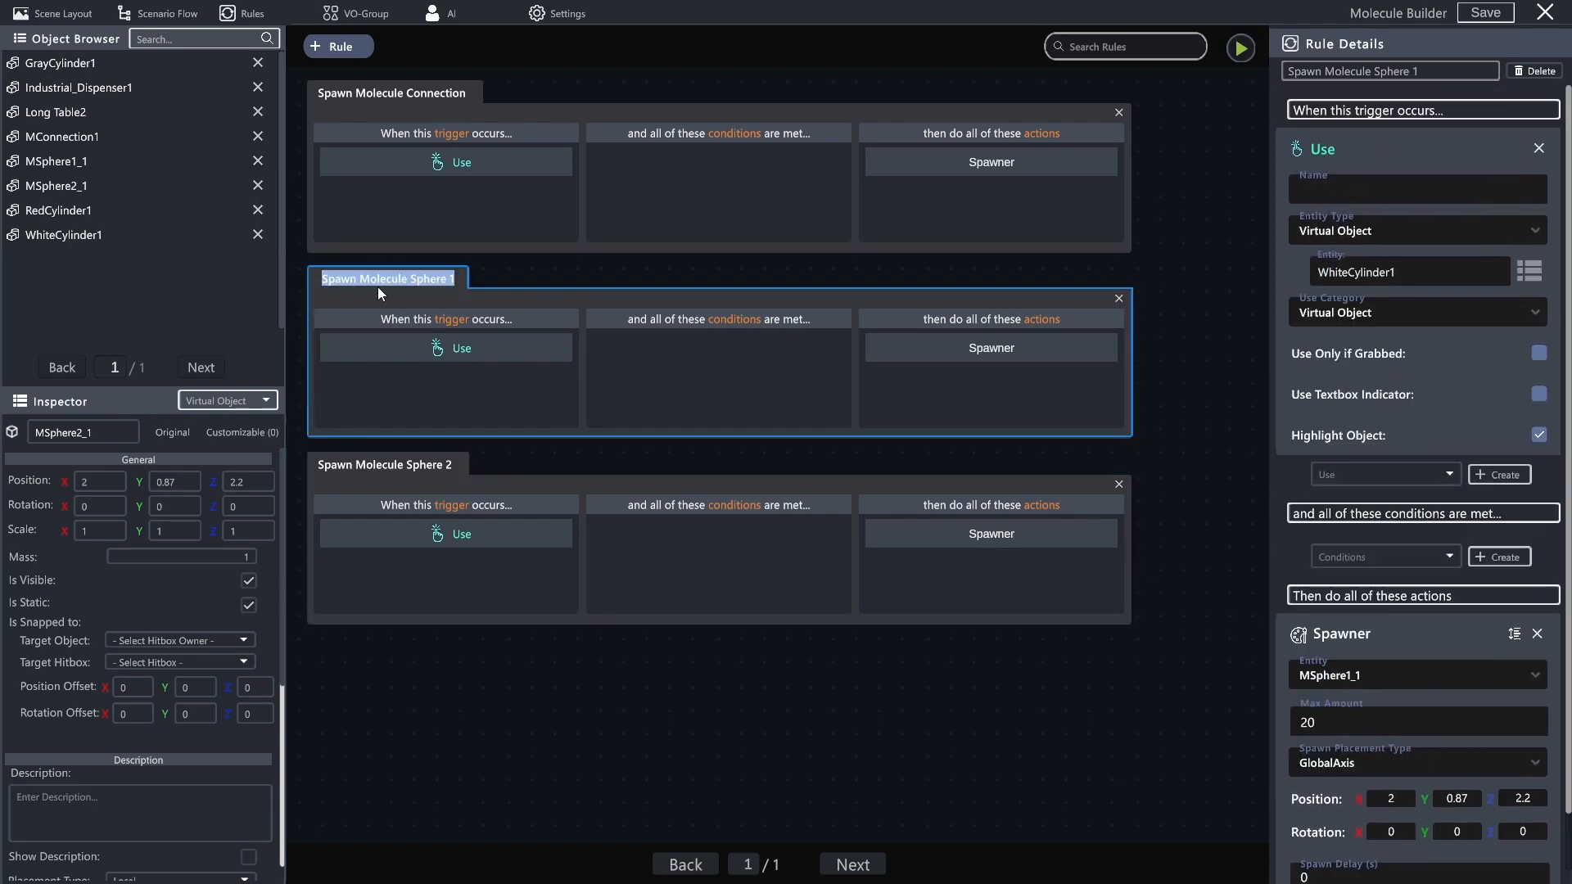
{"action": "left_click", "coordinate": [419, 103]}
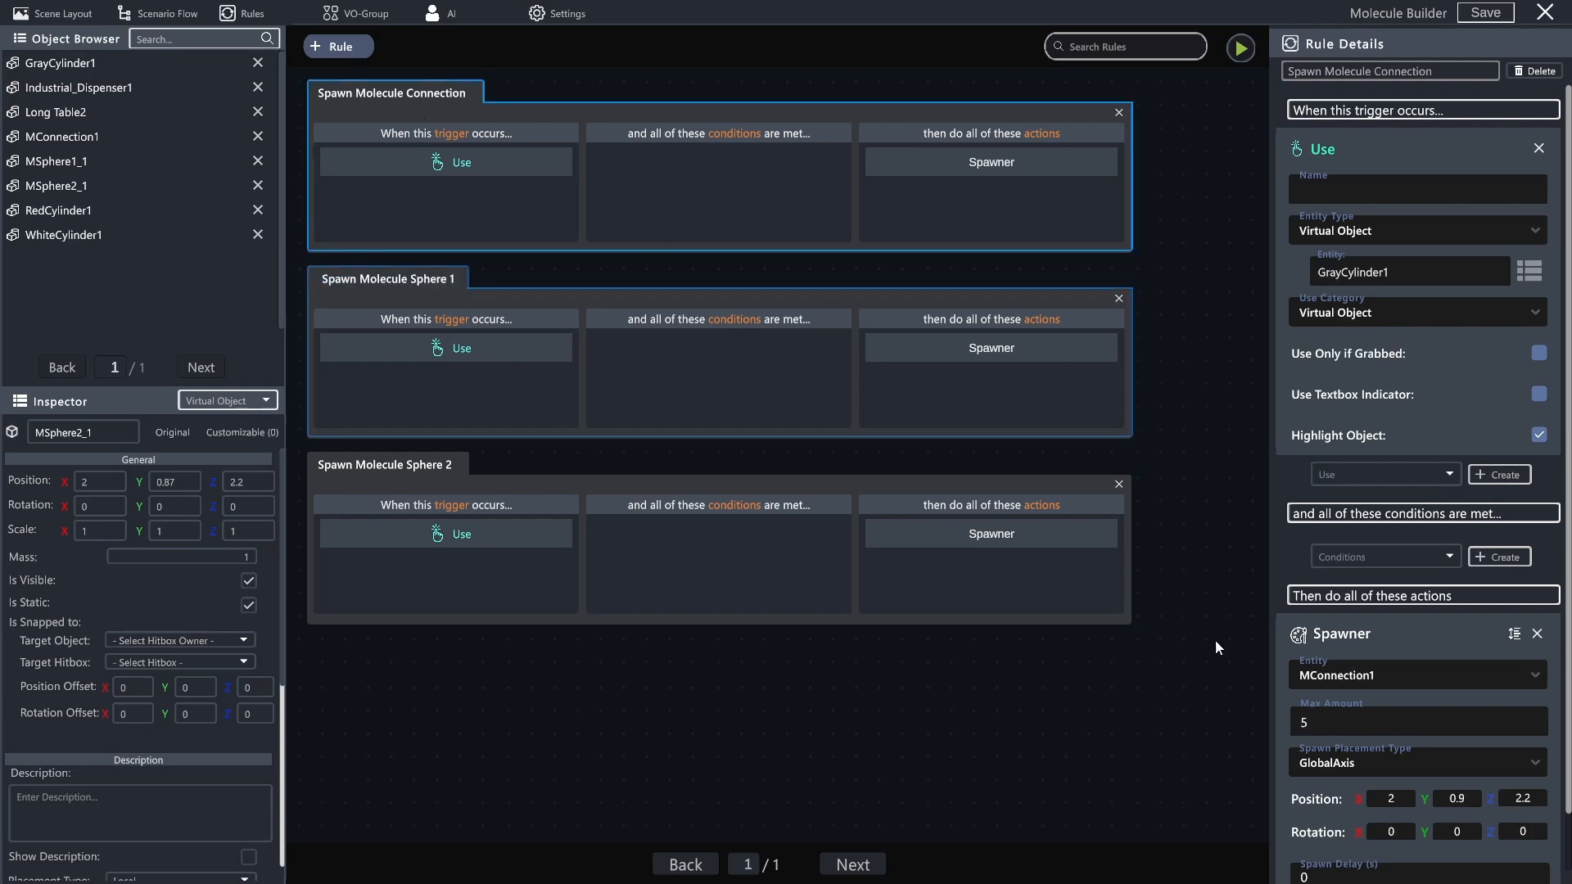
{"action": "left_click", "coordinate": [1340, 723]}
{"action": "type", "text": "10"}
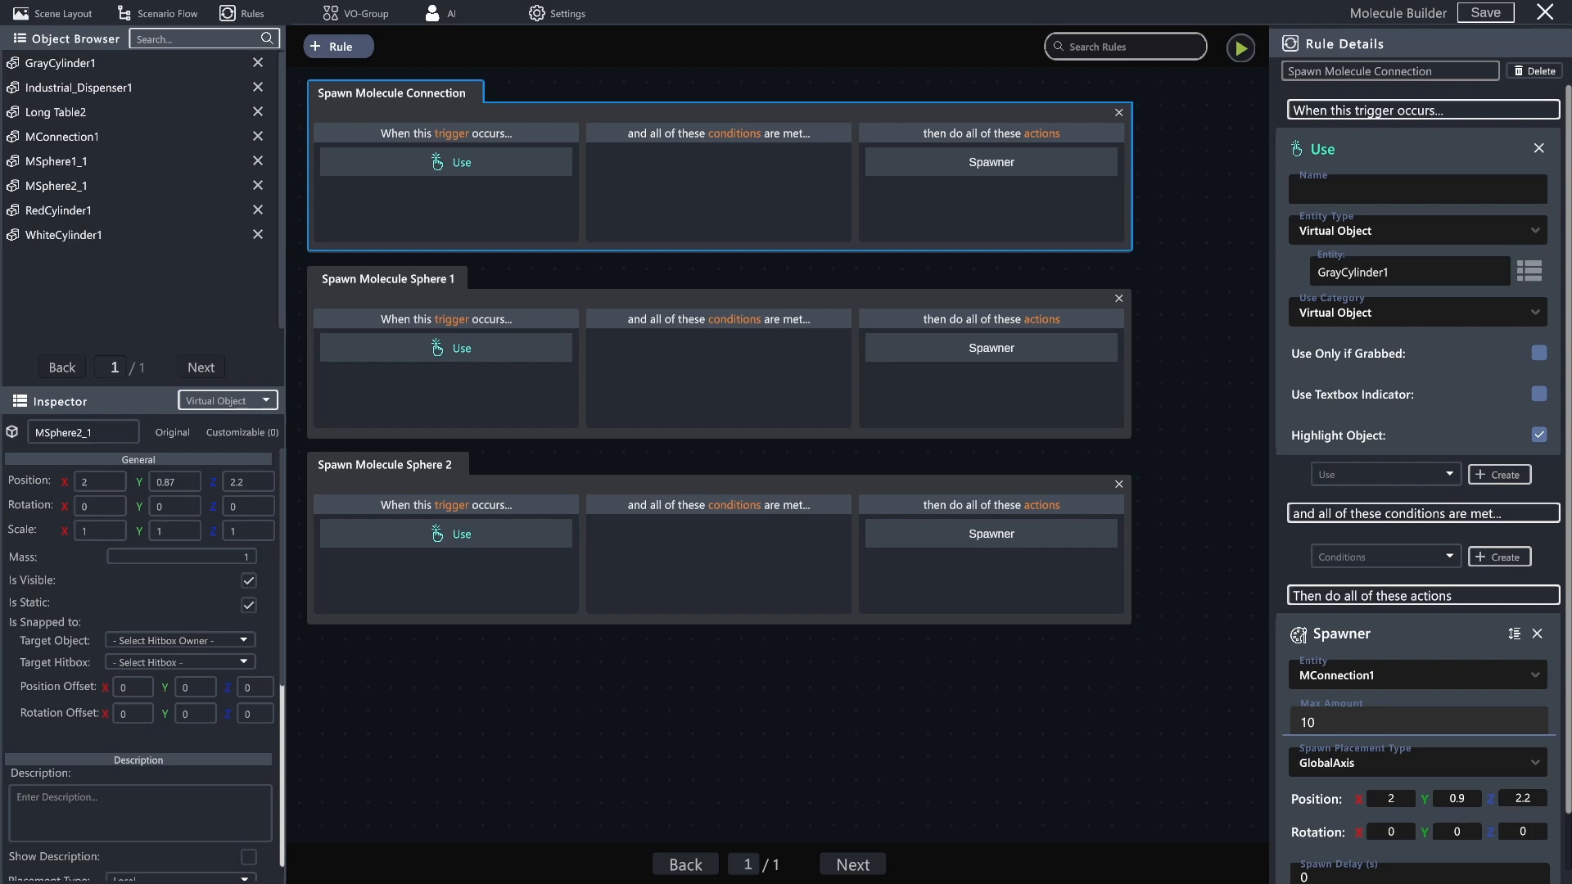
- Put MSphere1_1 back inside the dispenser opening in the scene by setting its position to X 2, Z 2.2, and deselect it
{"action": "left_click", "coordinate": [86, 21]}
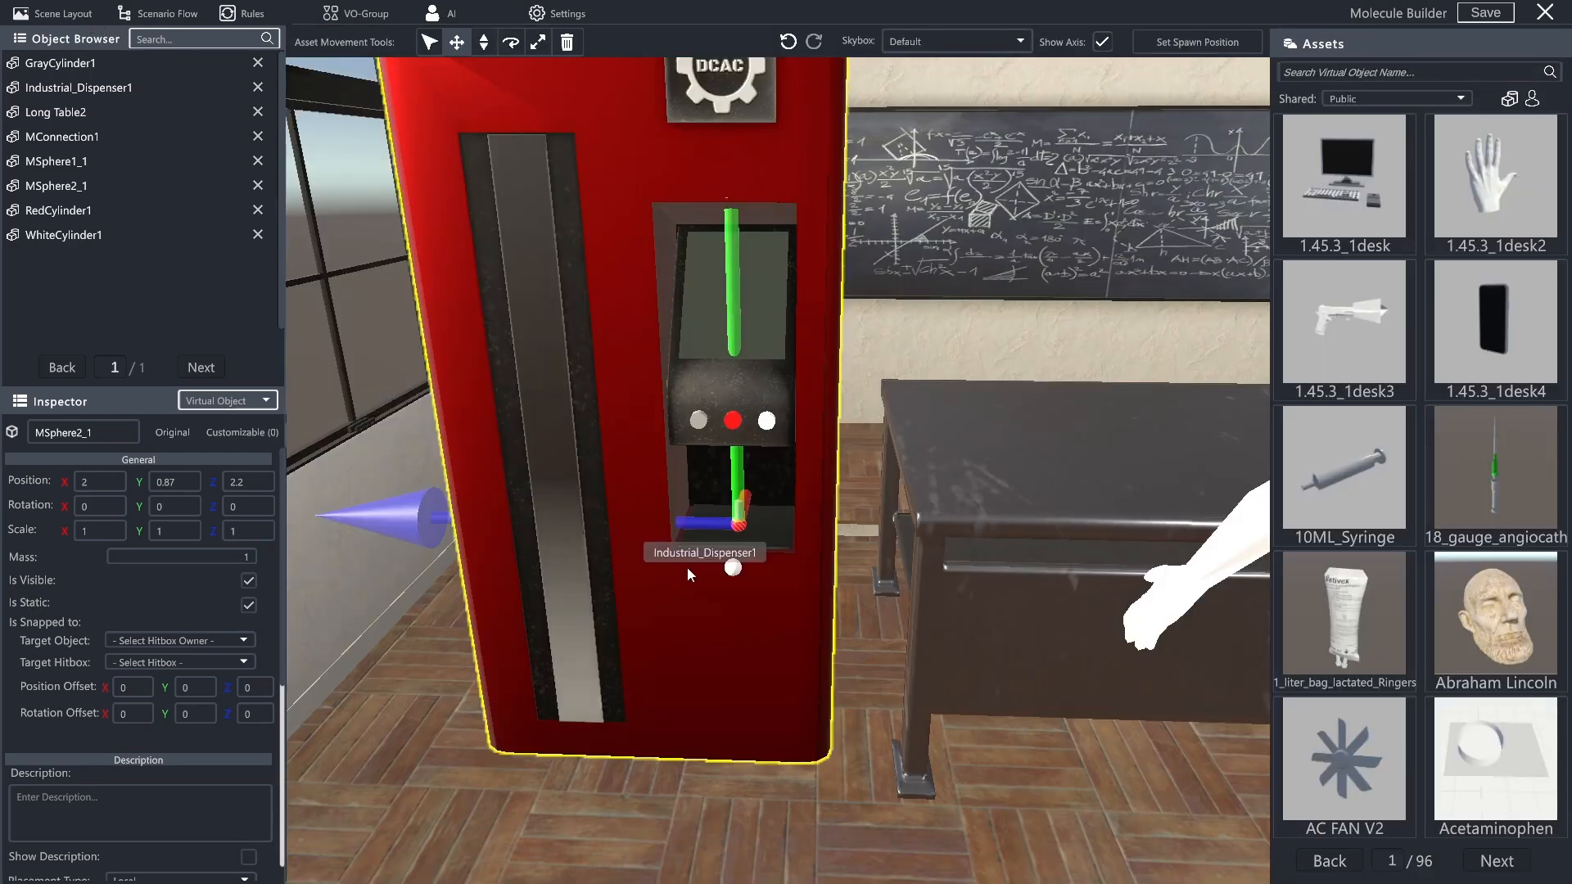
{"action": "left_click", "coordinate": [731, 577]}
{"action": "left_click", "coordinate": [733, 567]}
{"action": "left_click", "coordinate": [99, 482]}
{"action": "type", "text": "2"}
{"action": "key", "text": "Return"}
{"action": "type", "text": ".5"}
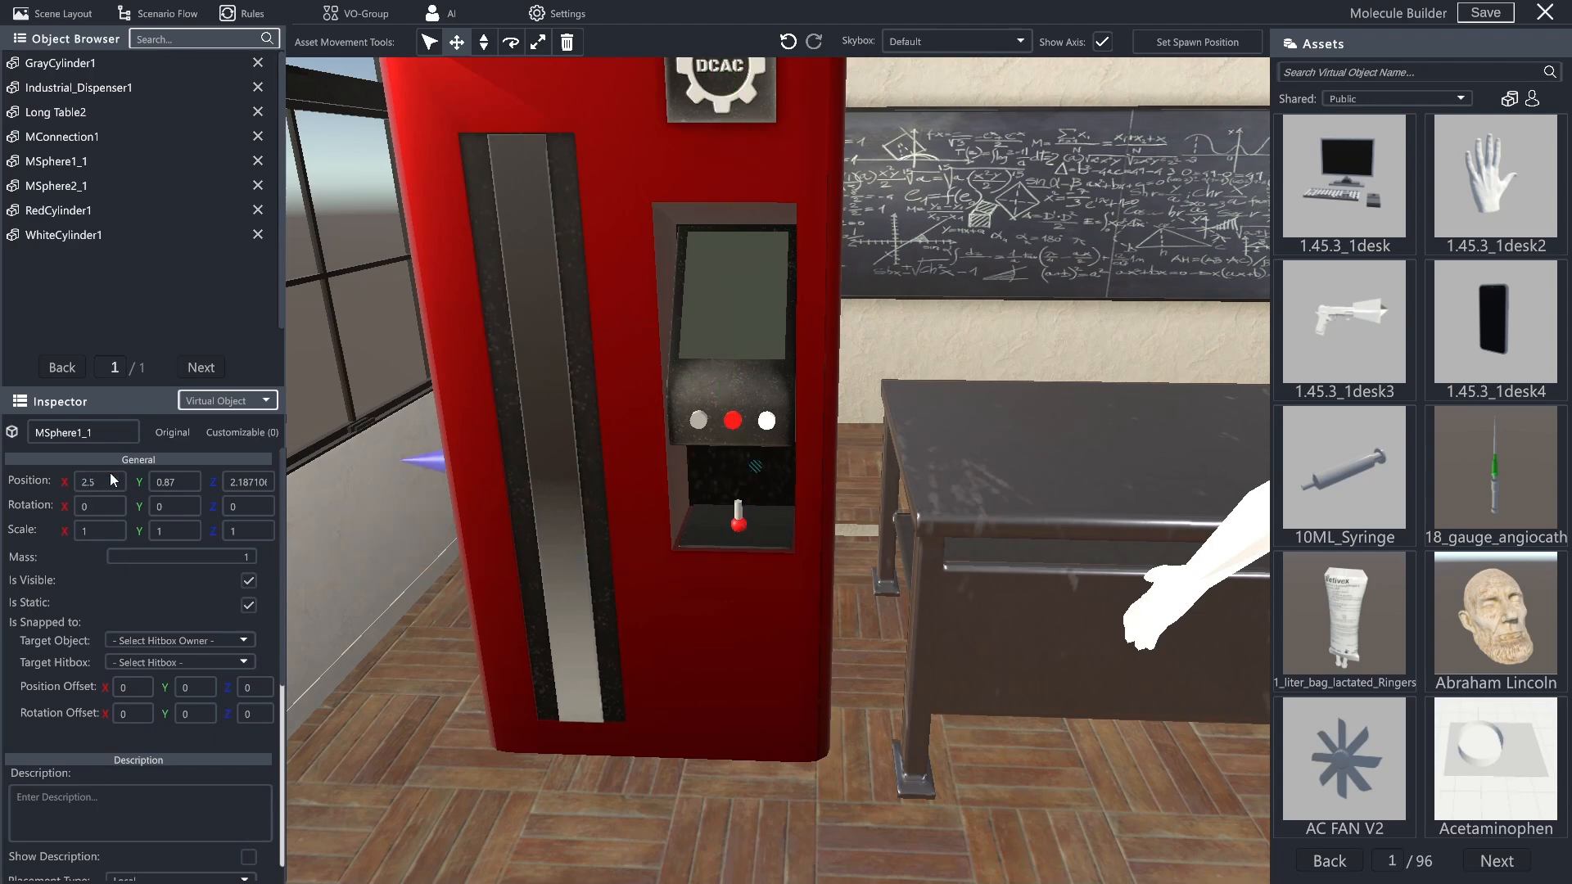
{"action": "key", "text": "BackSpace"}
{"action": "key", "text": "BackSpace"}
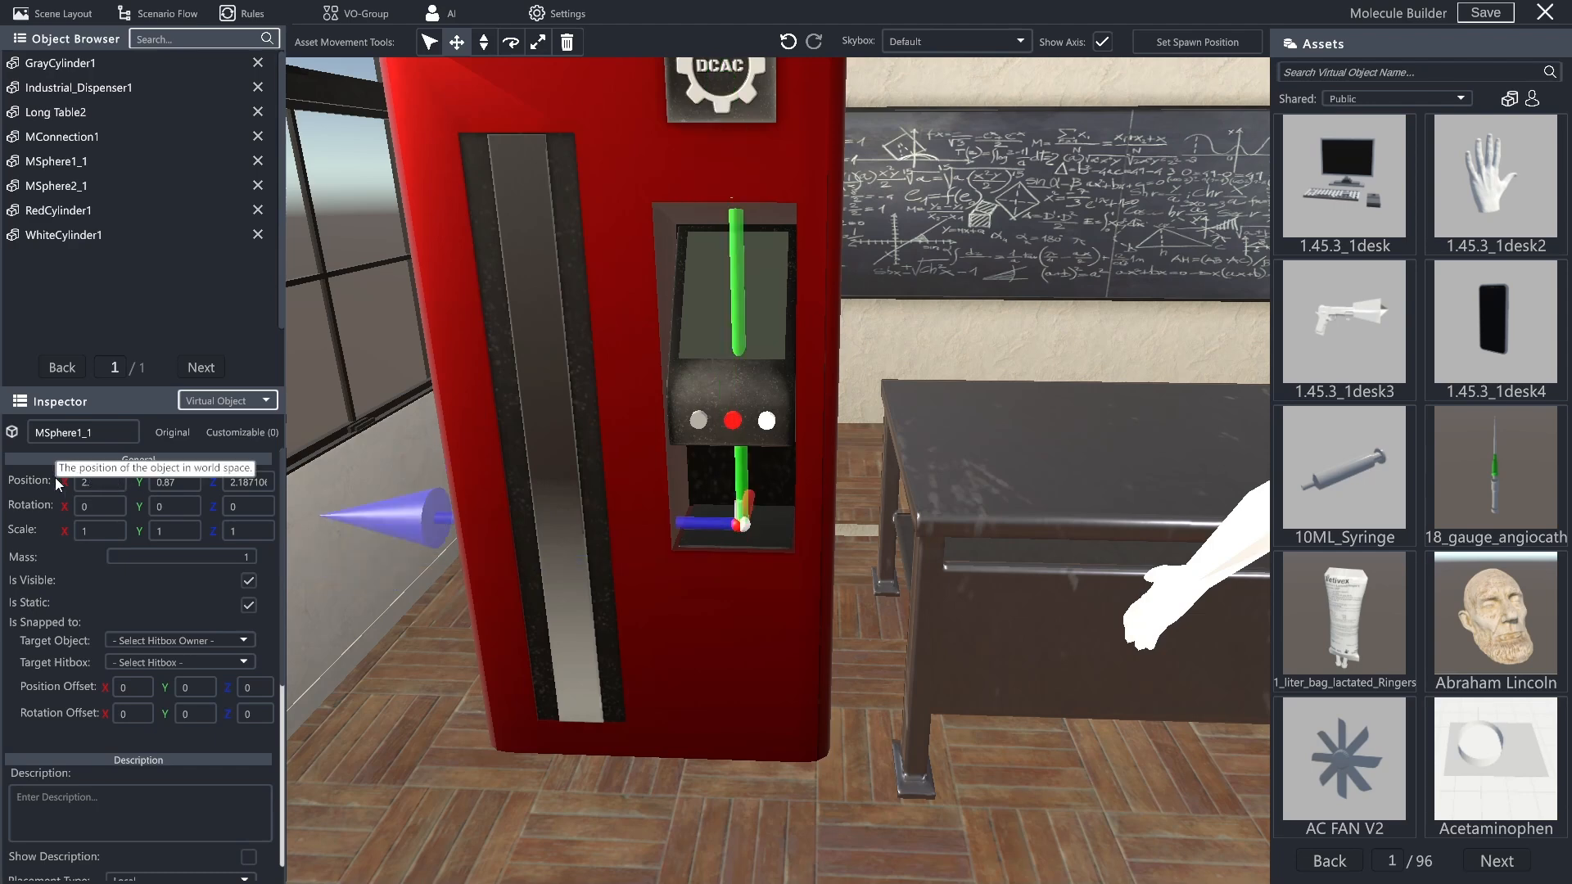
{"action": "type", "text": "2.2"}
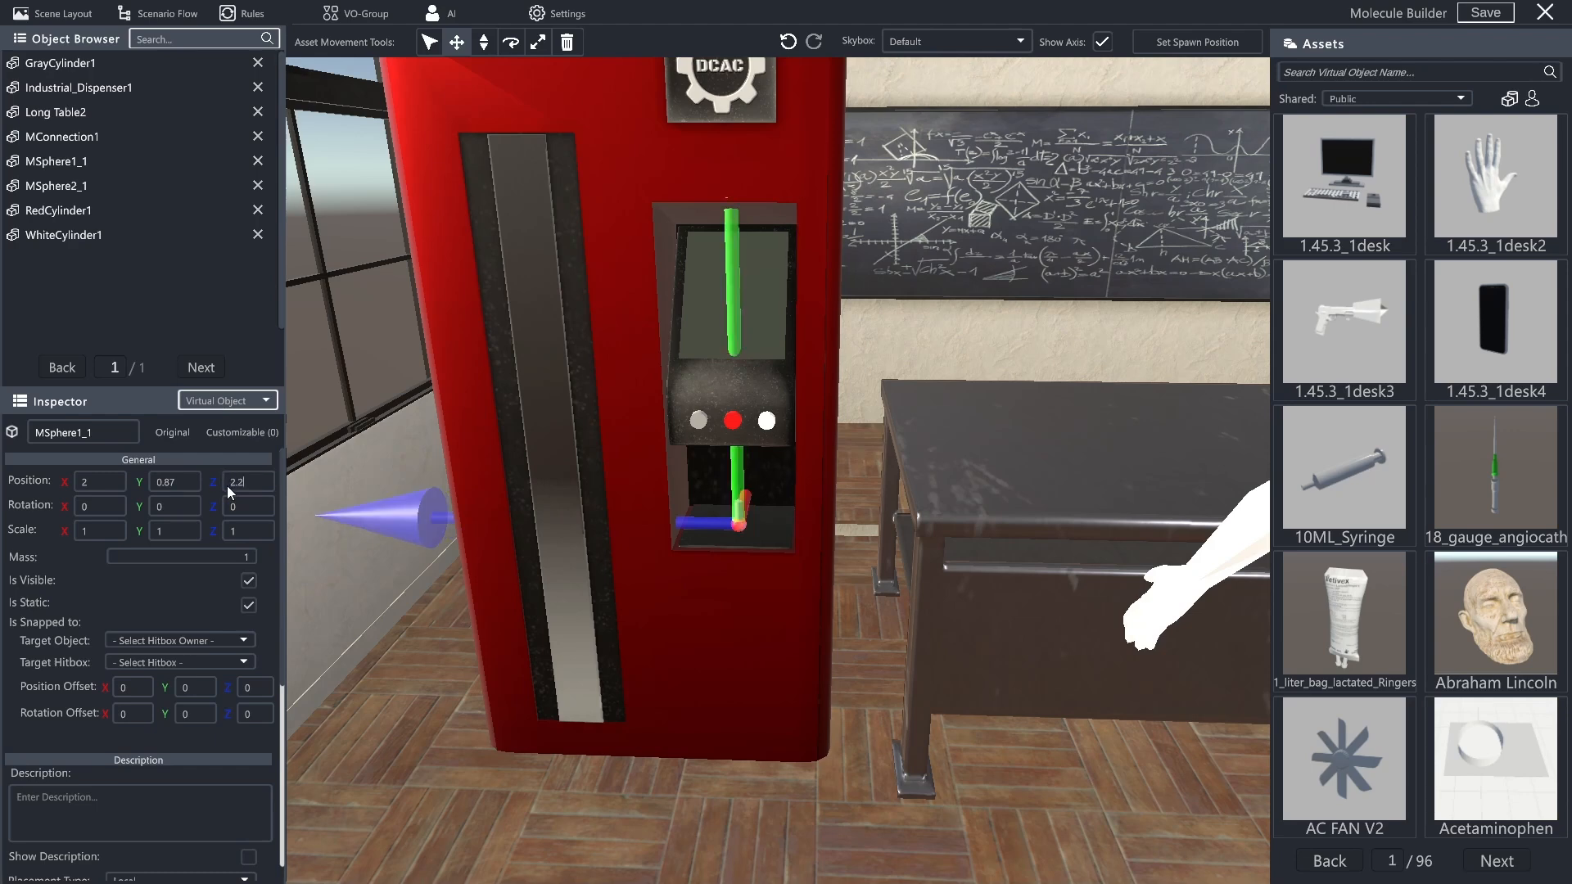
{"action": "left_click", "coordinate": [429, 45]}
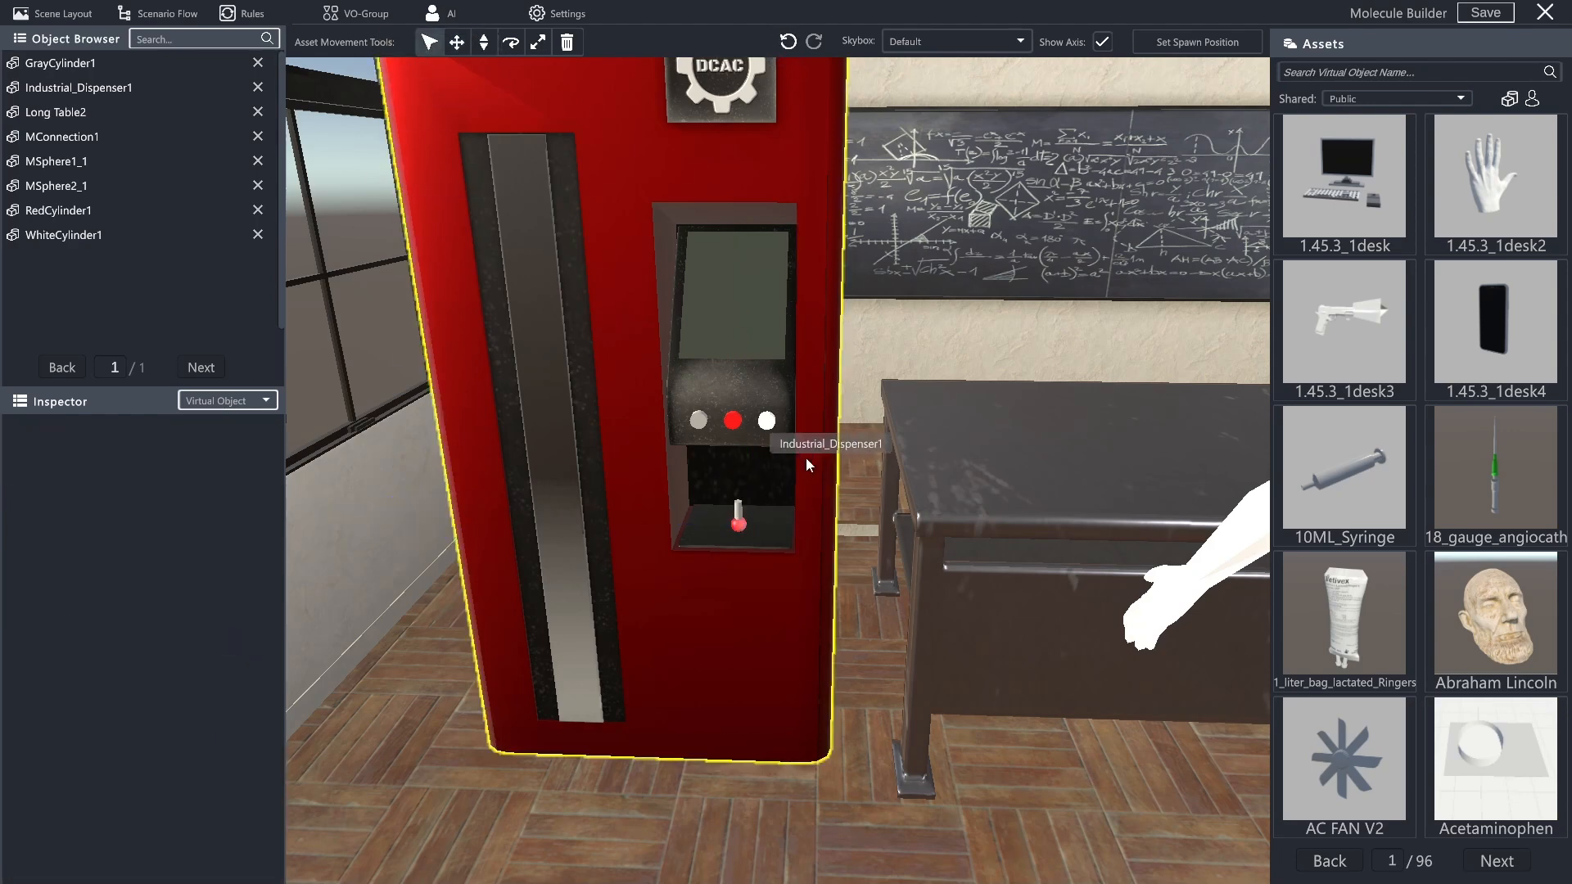